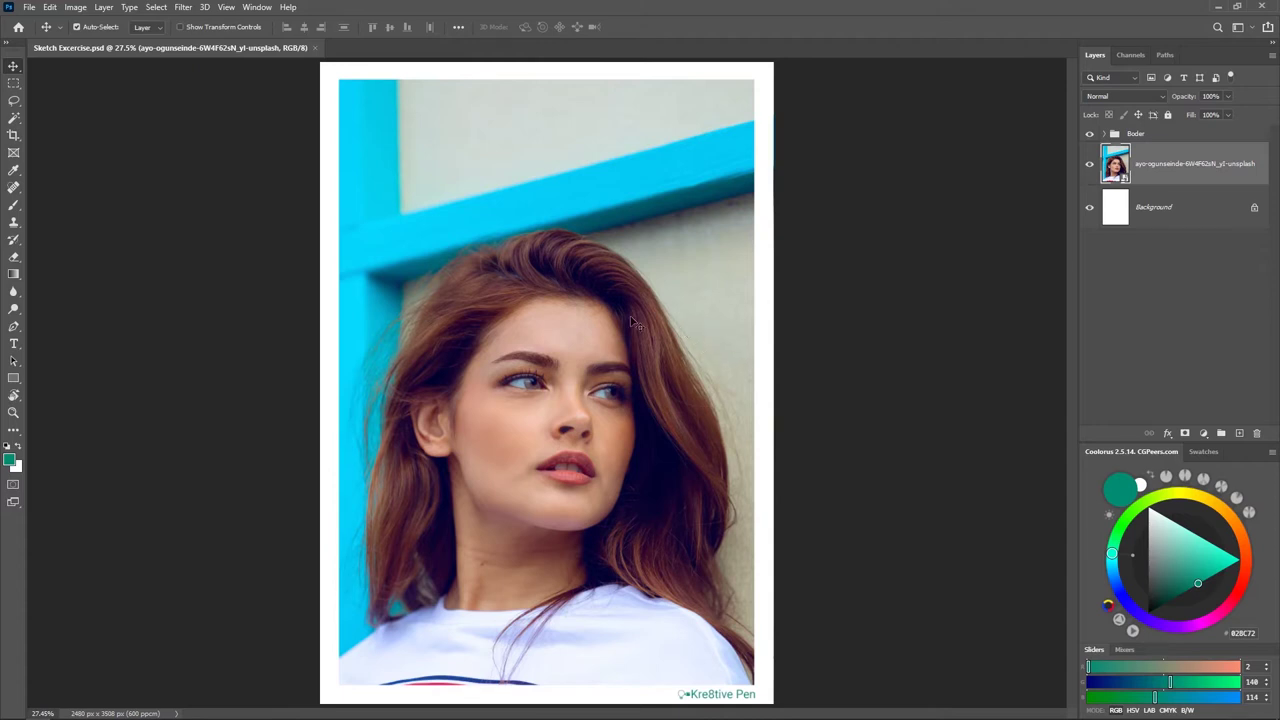
# Activate the Brush tool and examine the available presets, collapsing the Sketching Brushes group to view the KP Brush group
pyautogui.press('b')
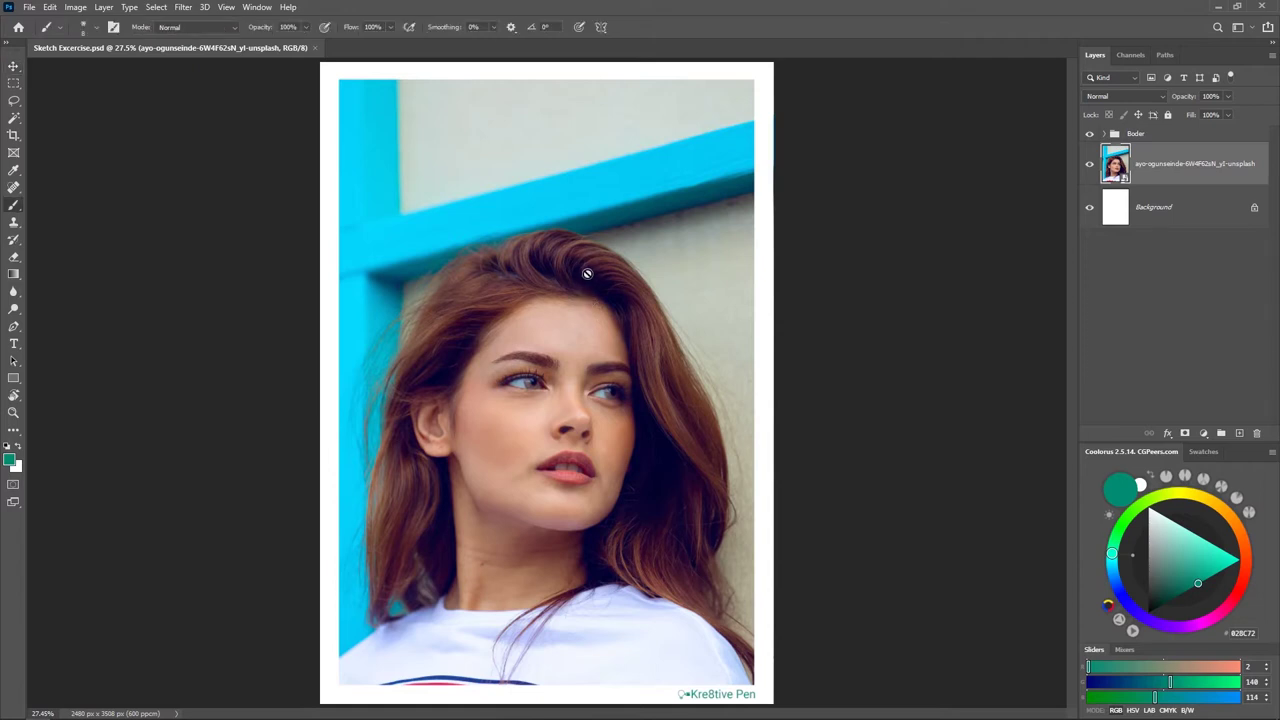
pyautogui.rightClick(553, 224)
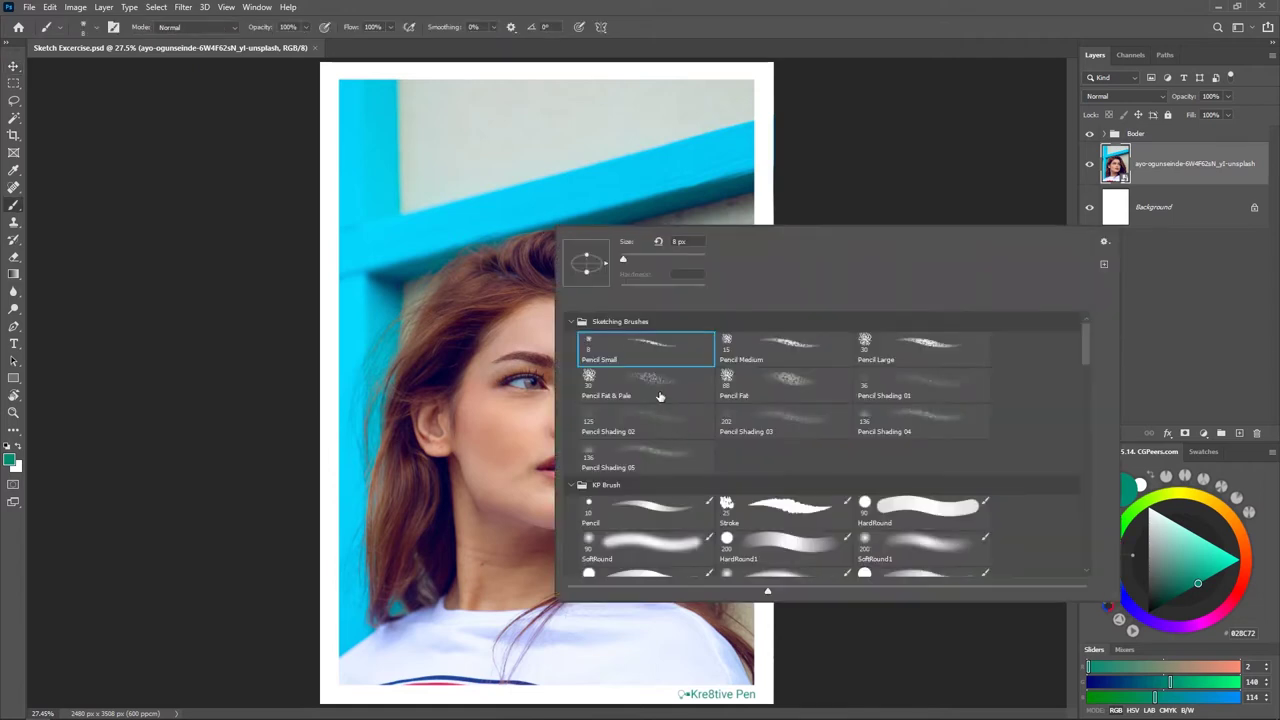
pyautogui.click(574, 321)
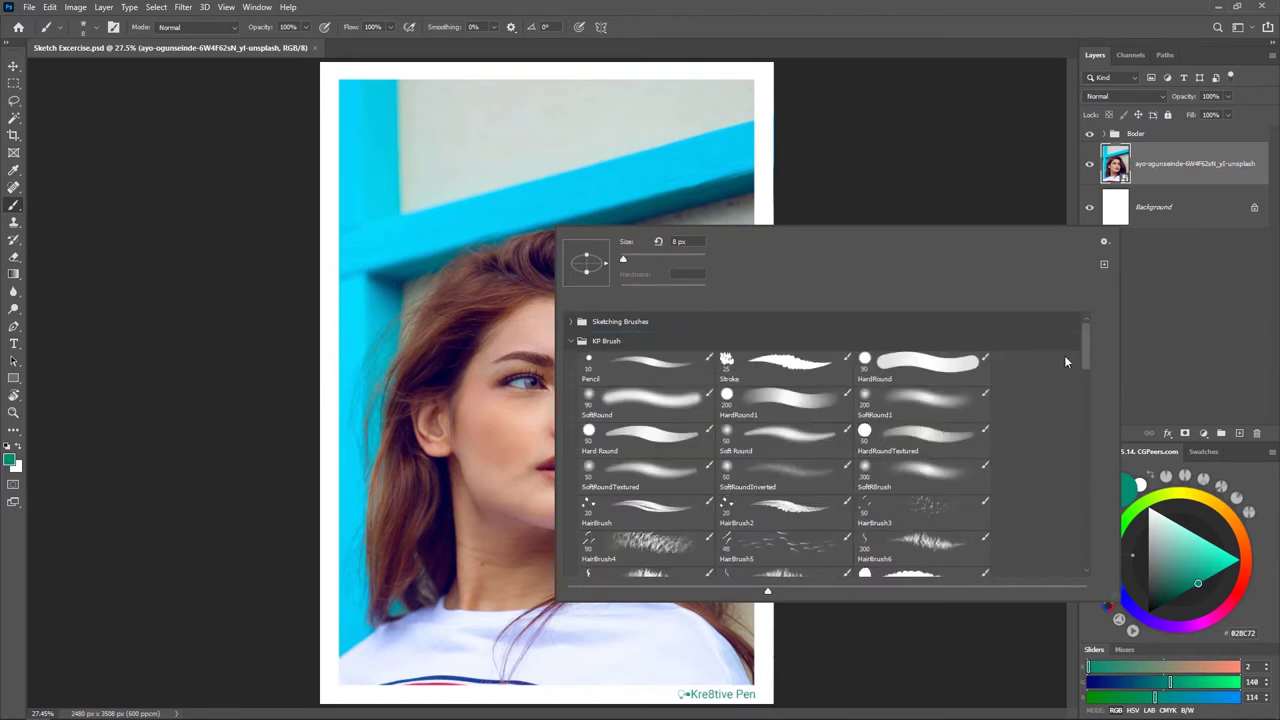
pyautogui.moveTo(1086, 337)
pyautogui.mouseDown()
pyautogui.moveTo(1090, 387)
pyautogui.moveTo(1088, 328)
pyautogui.mouseUp()
pyautogui.click(798, 37)
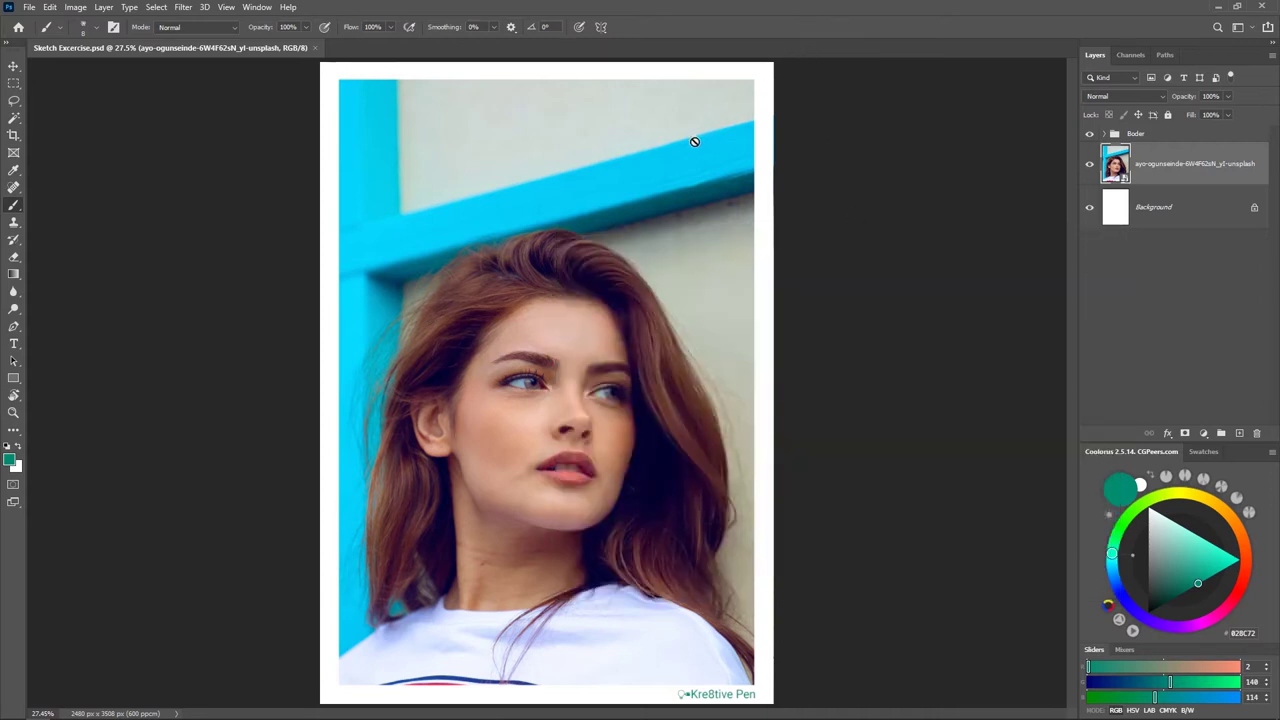
pyautogui.rightClick(598, 172)
pyautogui.moveTo(1133, 295)
pyautogui.mouseDown()
pyautogui.moveTo(1140, 412)
pyautogui.moveTo(1149, 280)
pyautogui.mouseUp()
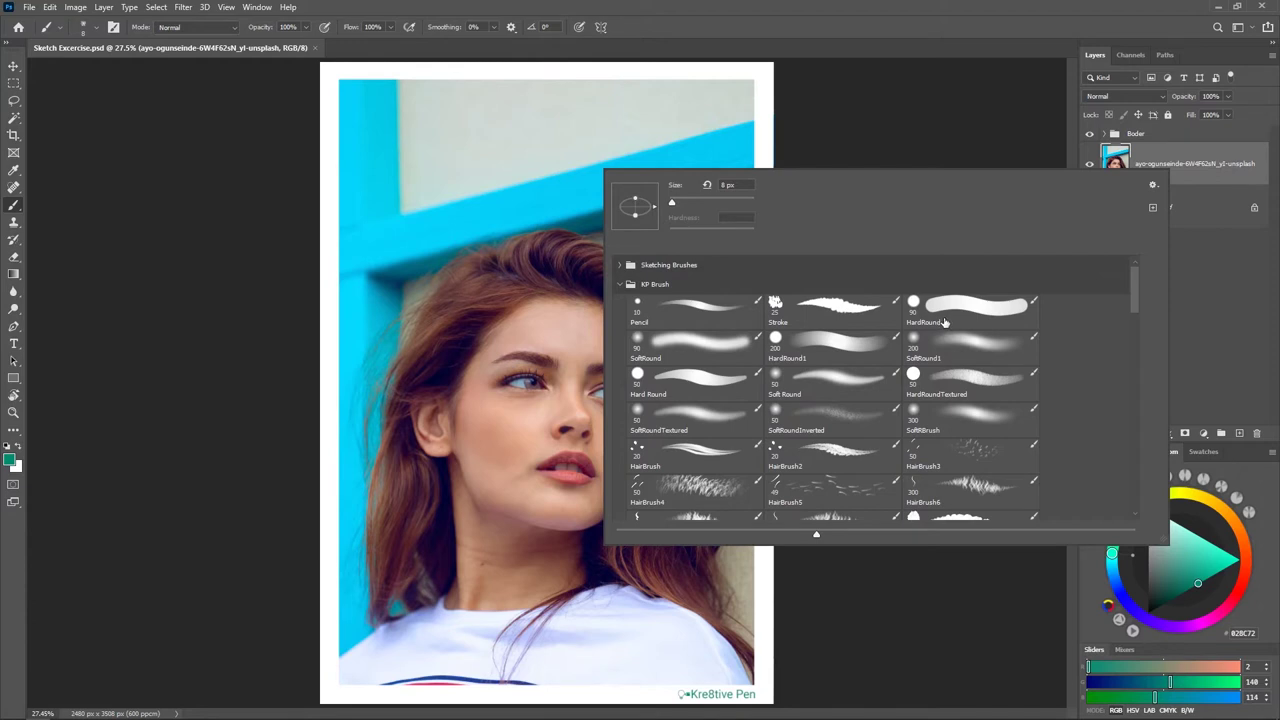
pyautogui.click(754, 22)
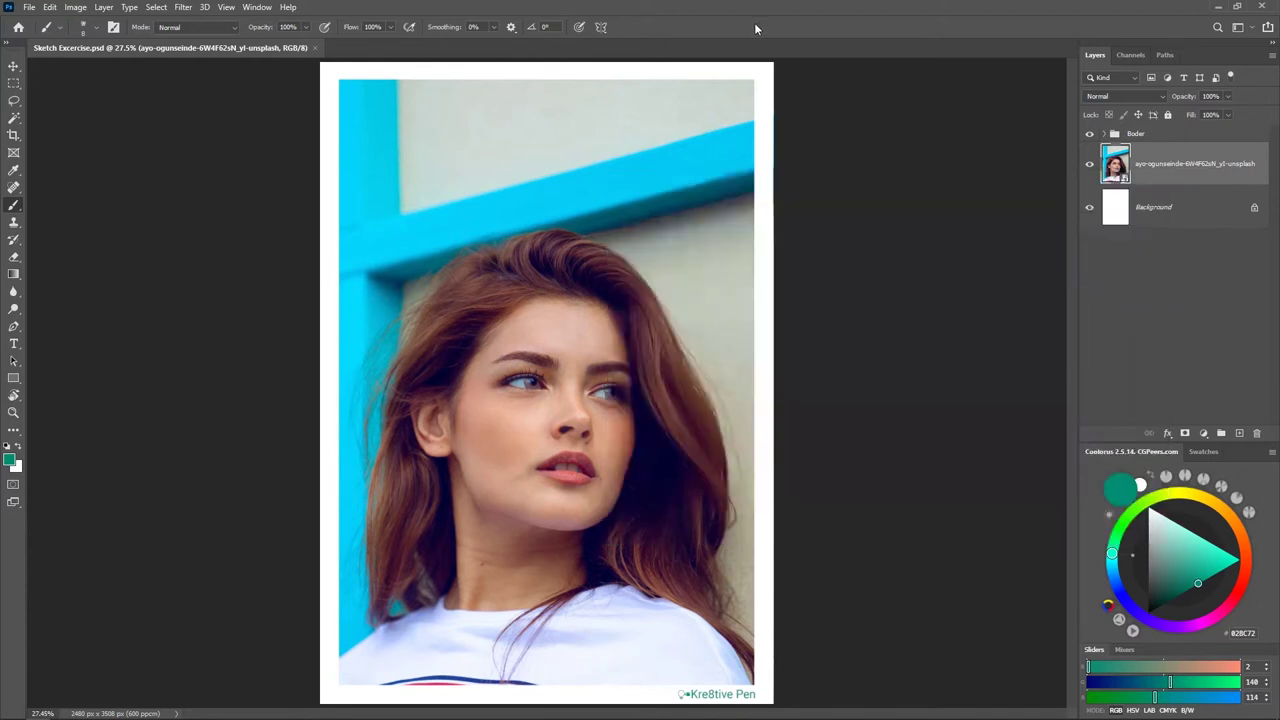
# Create a new empty layer above the portrait photo
pyautogui.click(1239, 433)
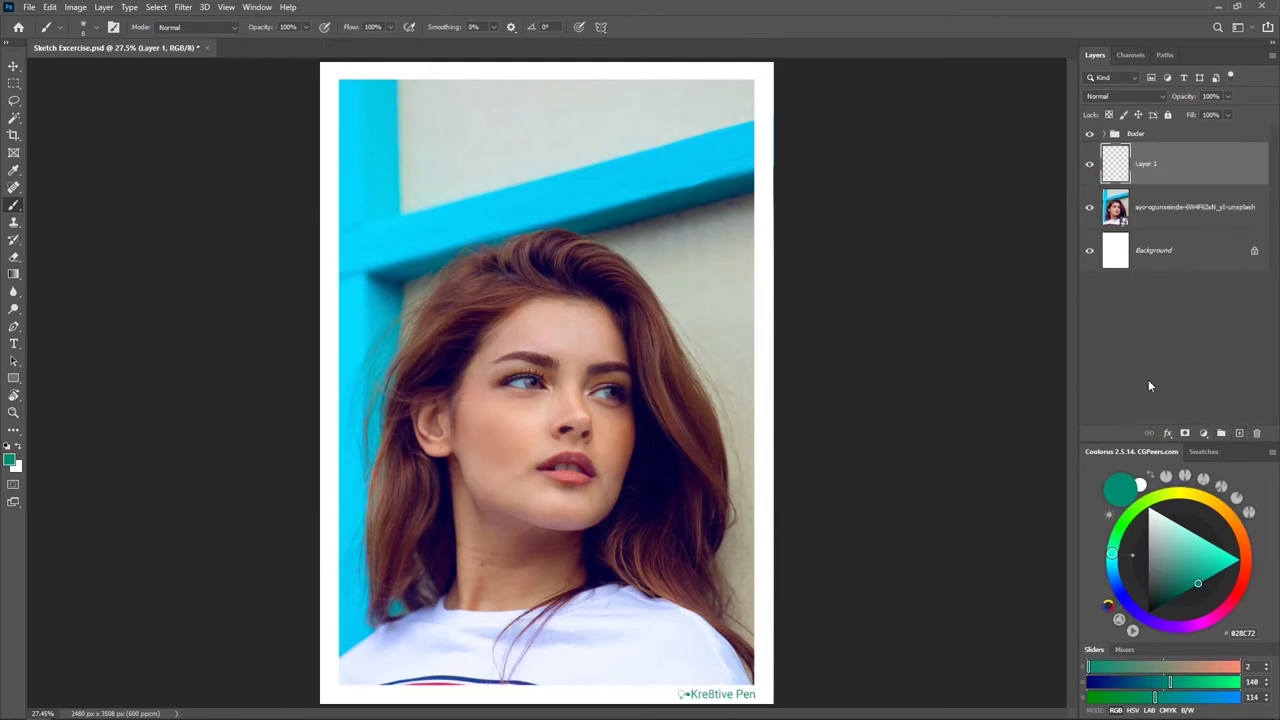
# Try a light zigzag test stroke on the blank canvas with the photo hidden, undo it and show the photo again
pyautogui.click(1089, 207)
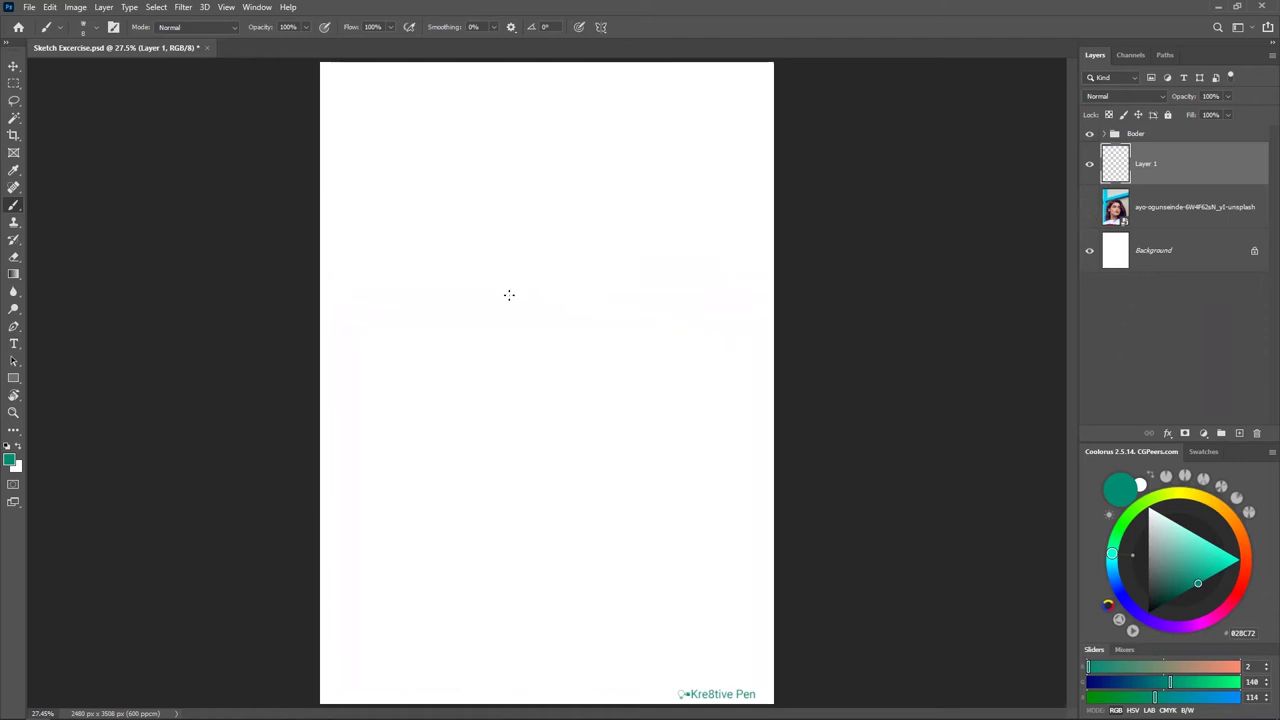
pyautogui.moveTo(486, 294)
pyautogui.mouseDown()
pyautogui.moveTo(542, 397)
pyautogui.moveTo(574, 268)
pyautogui.moveTo(567, 490)
pyautogui.mouseUp()
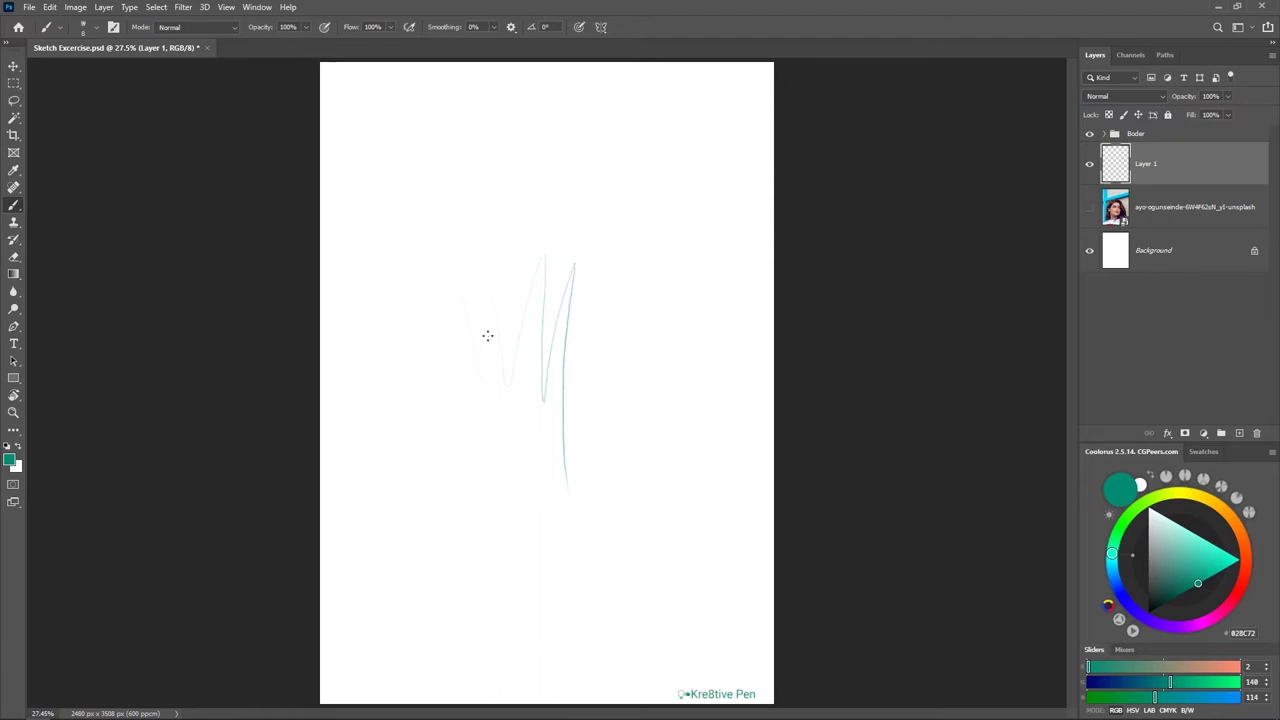
pyautogui.hotkey('ctrl', 'z')
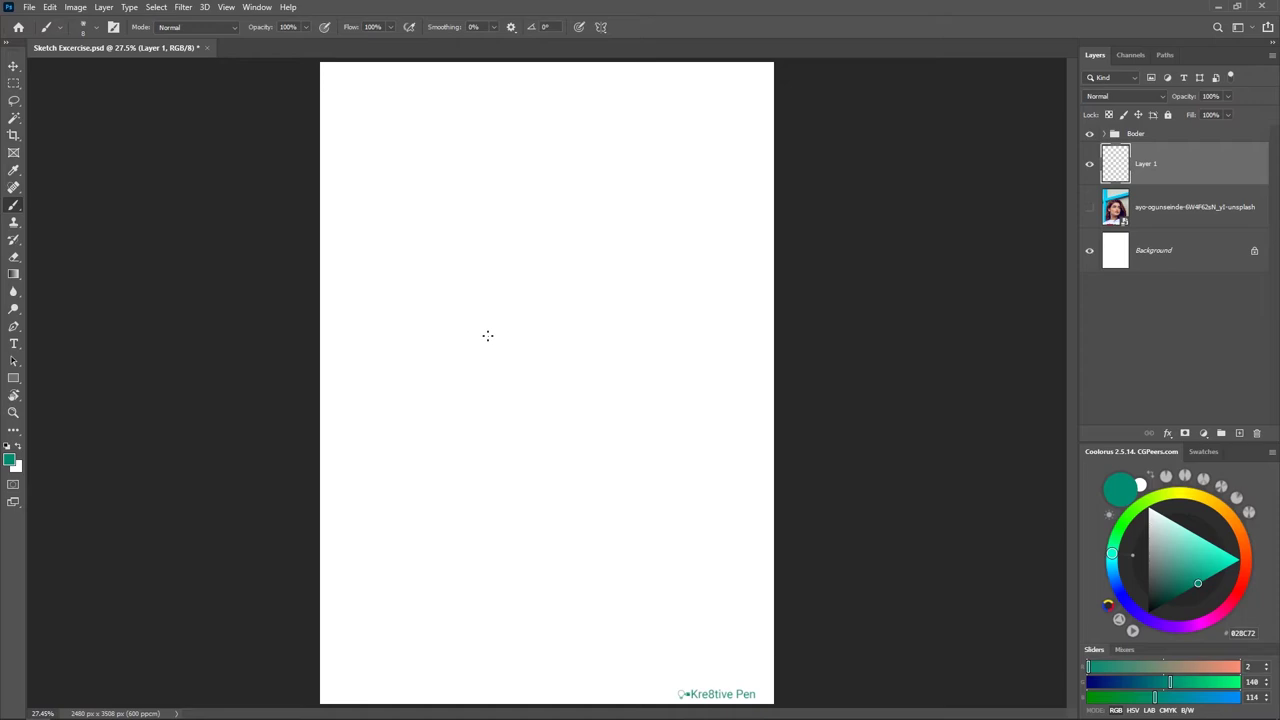
pyautogui.click(1089, 207)
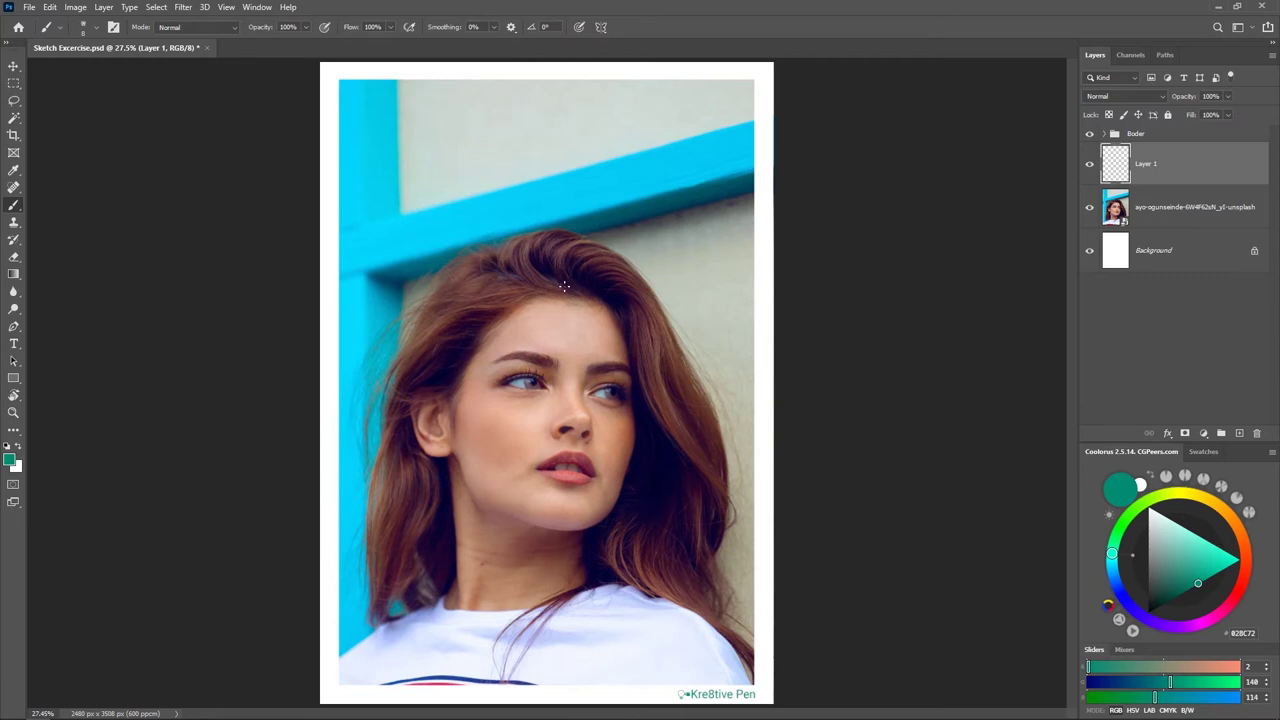
# Choose the Pencil preset from the KP Brush group
pyautogui.rightClick(523, 253)
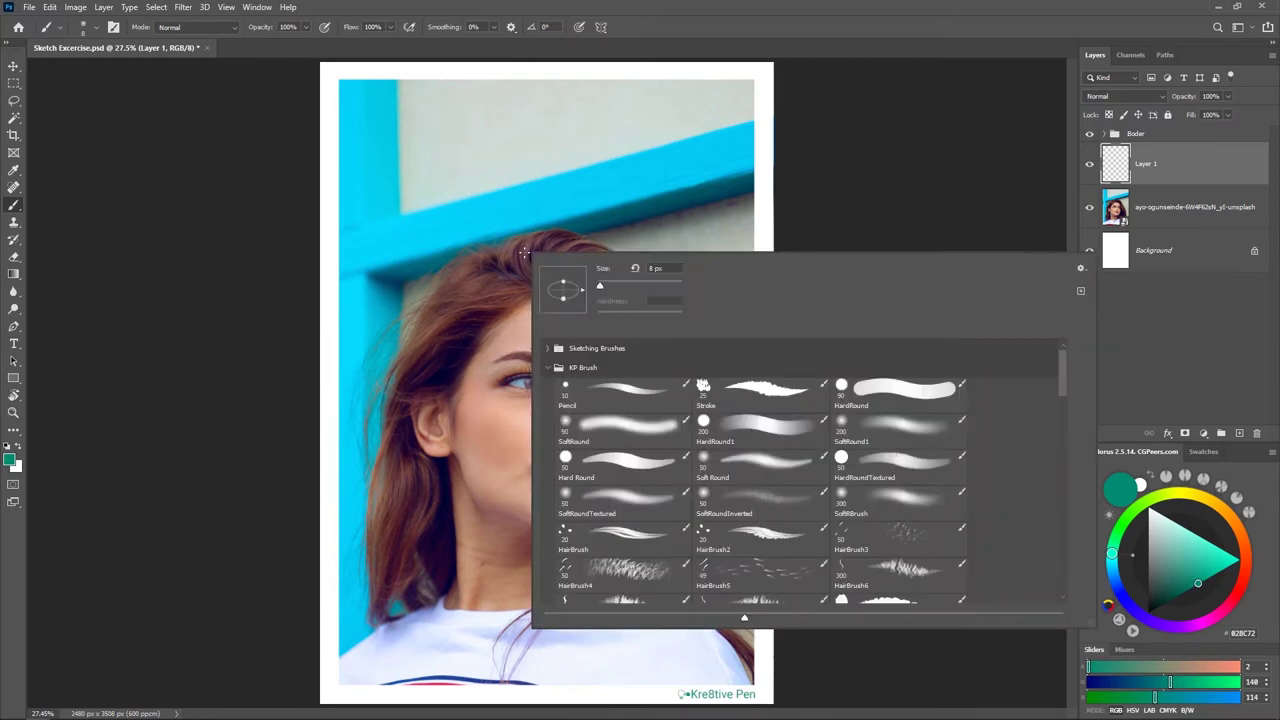
pyautogui.click(620, 396)
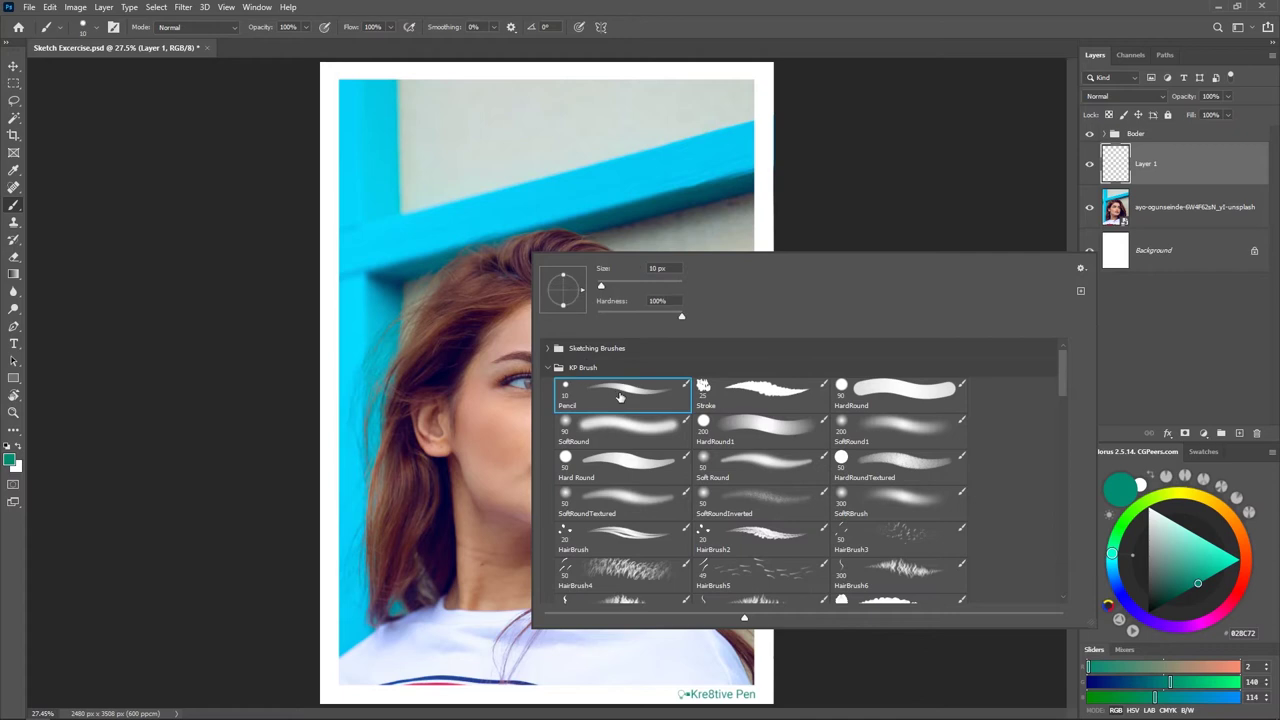
pyautogui.click(680, 27)
# Try several test strokes with the Pencil brush over the photo's upper background and undo them all
pyautogui.moveTo(617, 150); pyautogui.dragTo(679, 317)
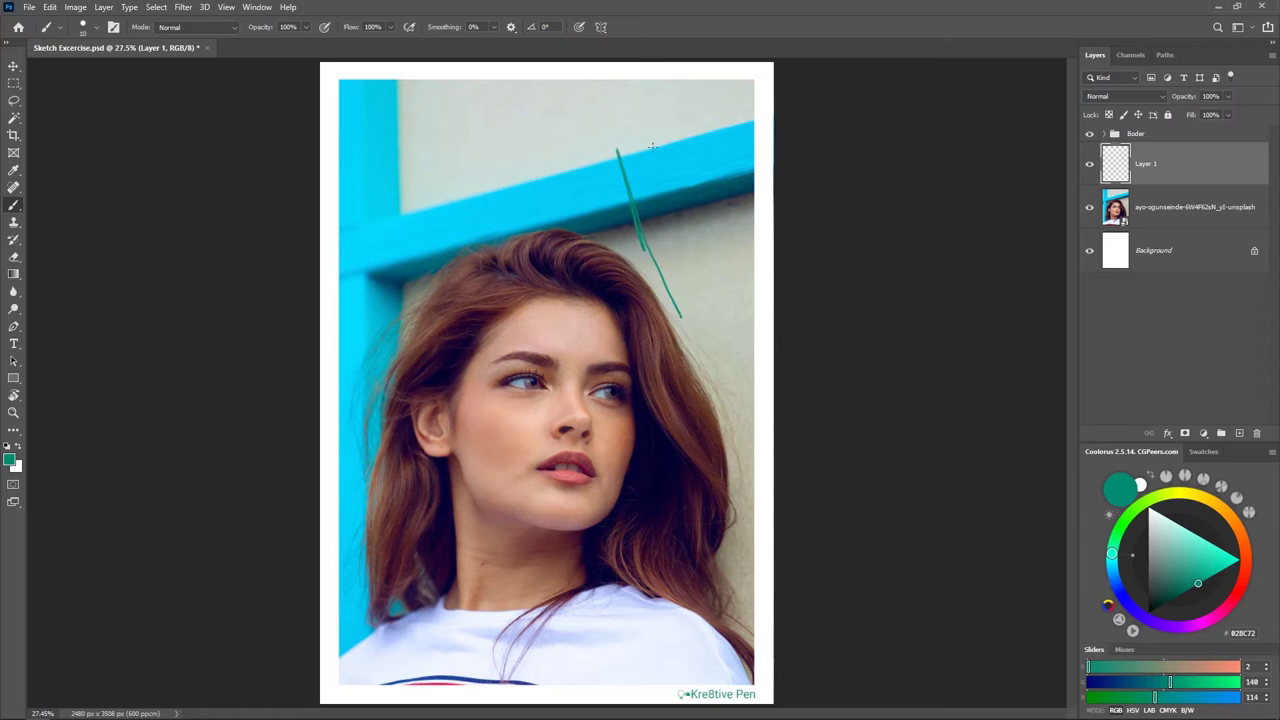
pyautogui.moveTo(673, 238); pyautogui.dragTo(702, 315)
pyautogui.moveTo(662, 128); pyautogui.dragTo(706, 290)
pyautogui.hotkey('ctrl', 'z')
pyautogui.hotkey('ctrl', 'z')
pyautogui.hotkey('ctrl', 'z')
# Examine the Pencil brush's Shape Dynamics settings and size control options, drawing a test stroke across the portrait
pyautogui.click(256, 7)
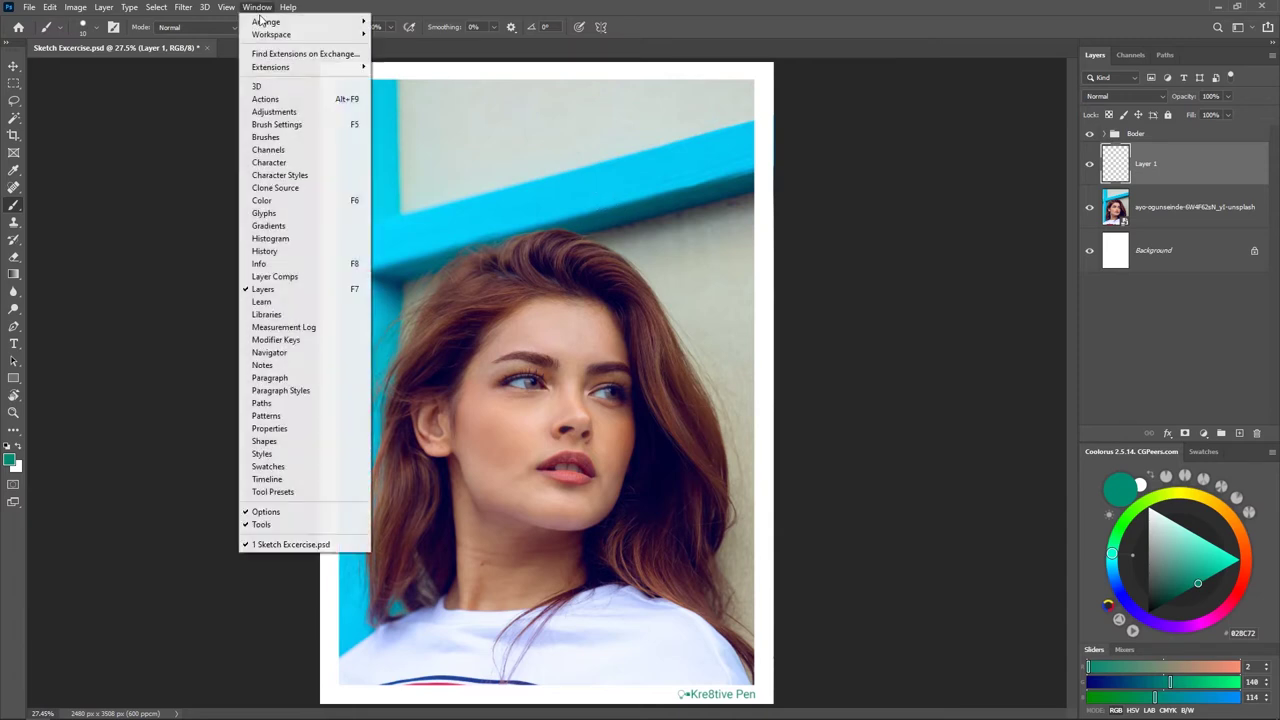
pyautogui.click(305, 125)
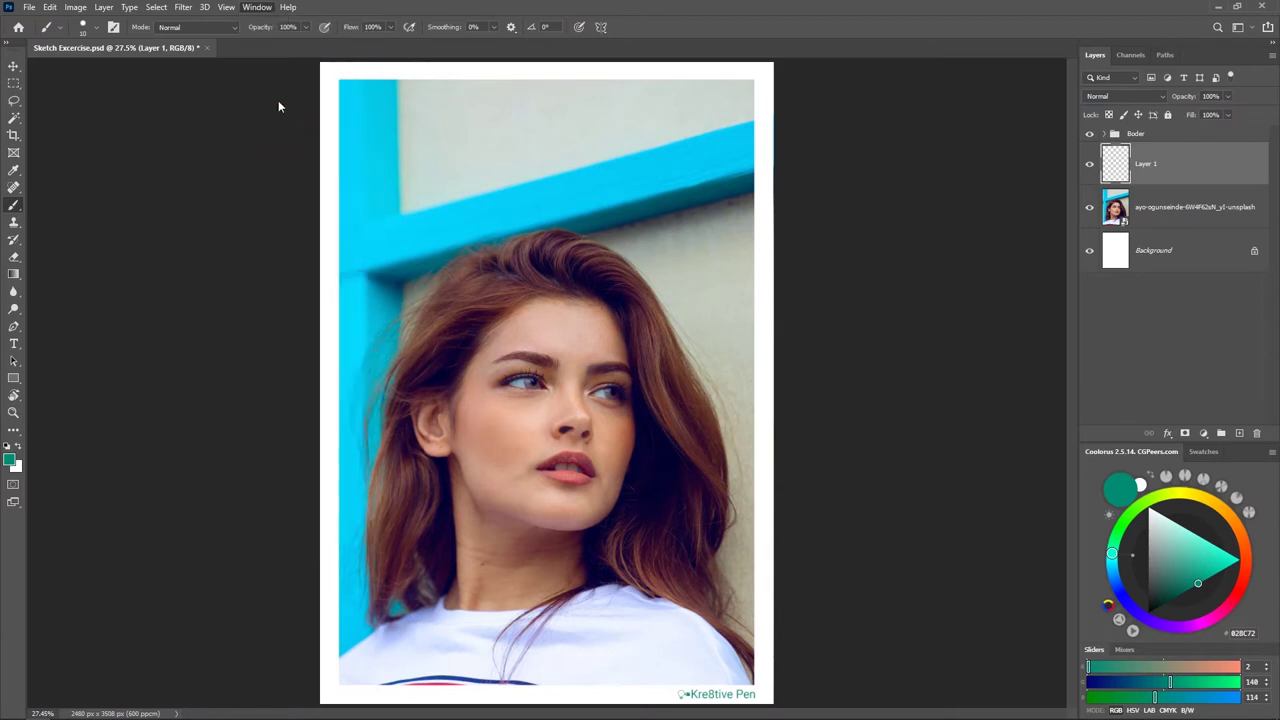
pyautogui.moveTo(828, 164); pyautogui.dragTo(765, 112)
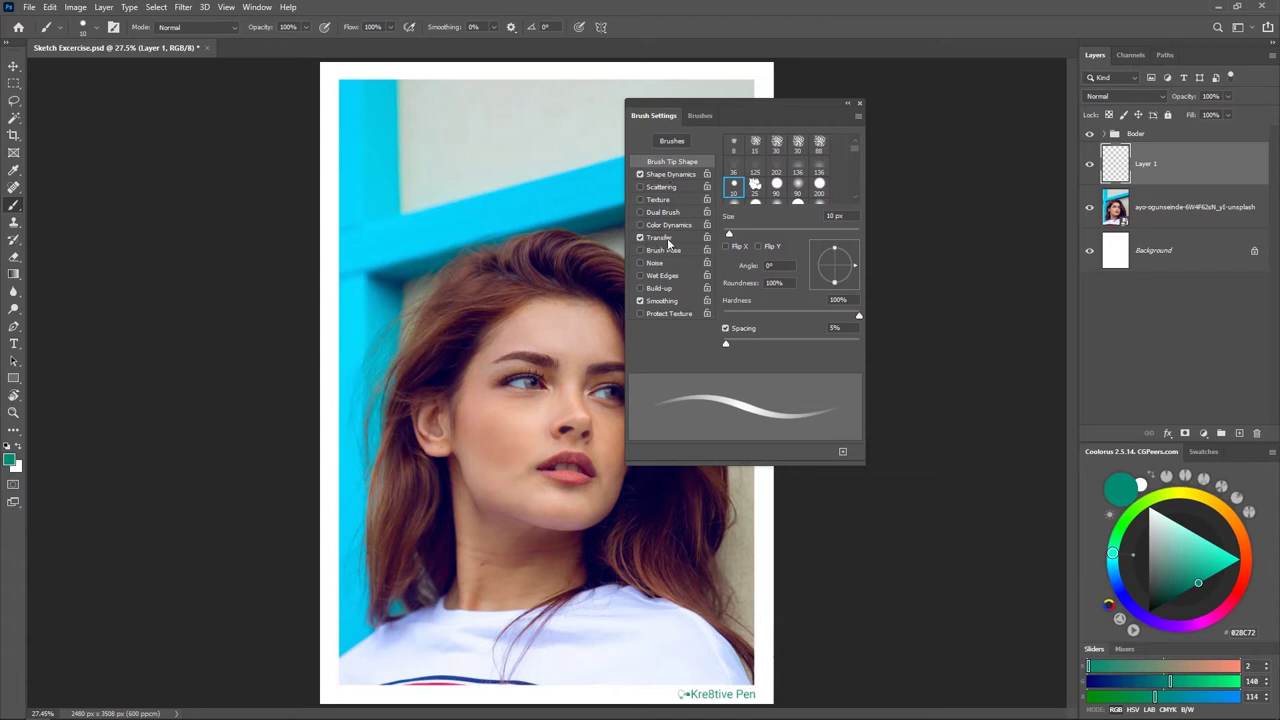
pyautogui.click(675, 173)
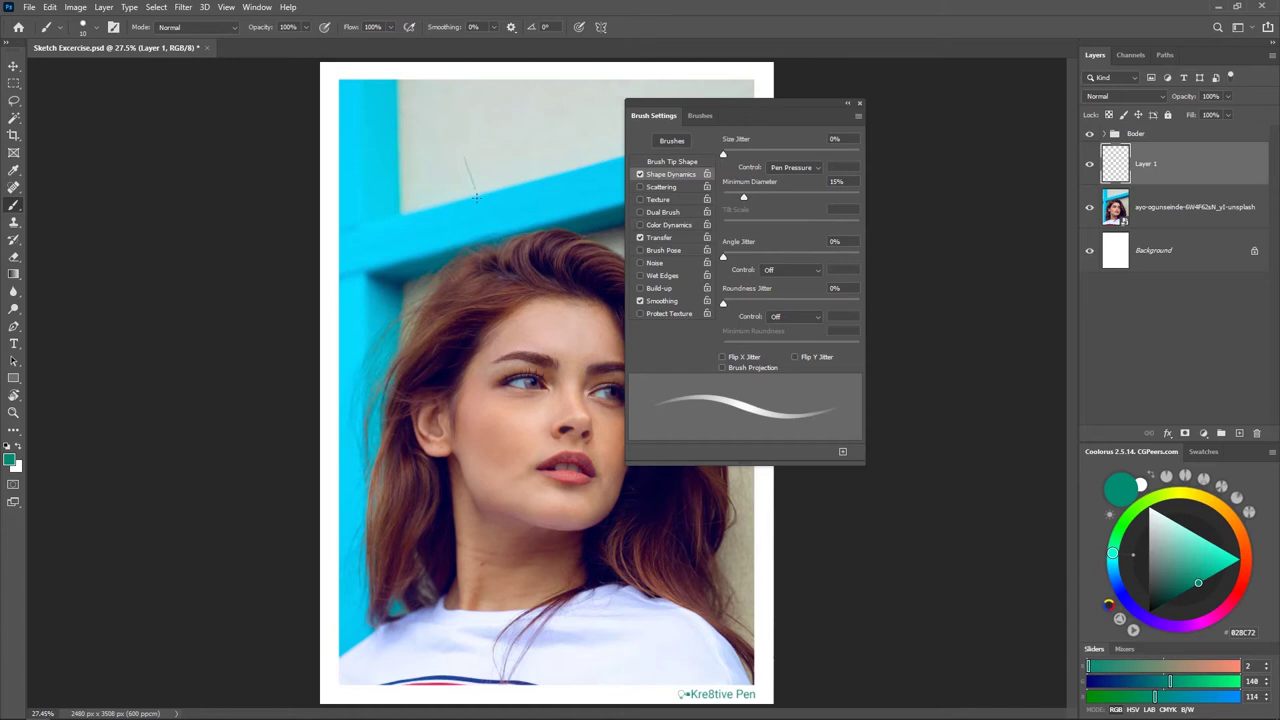
pyautogui.moveTo(520, 310); pyautogui.dragTo(557, 410)
pyautogui.click(796, 168)
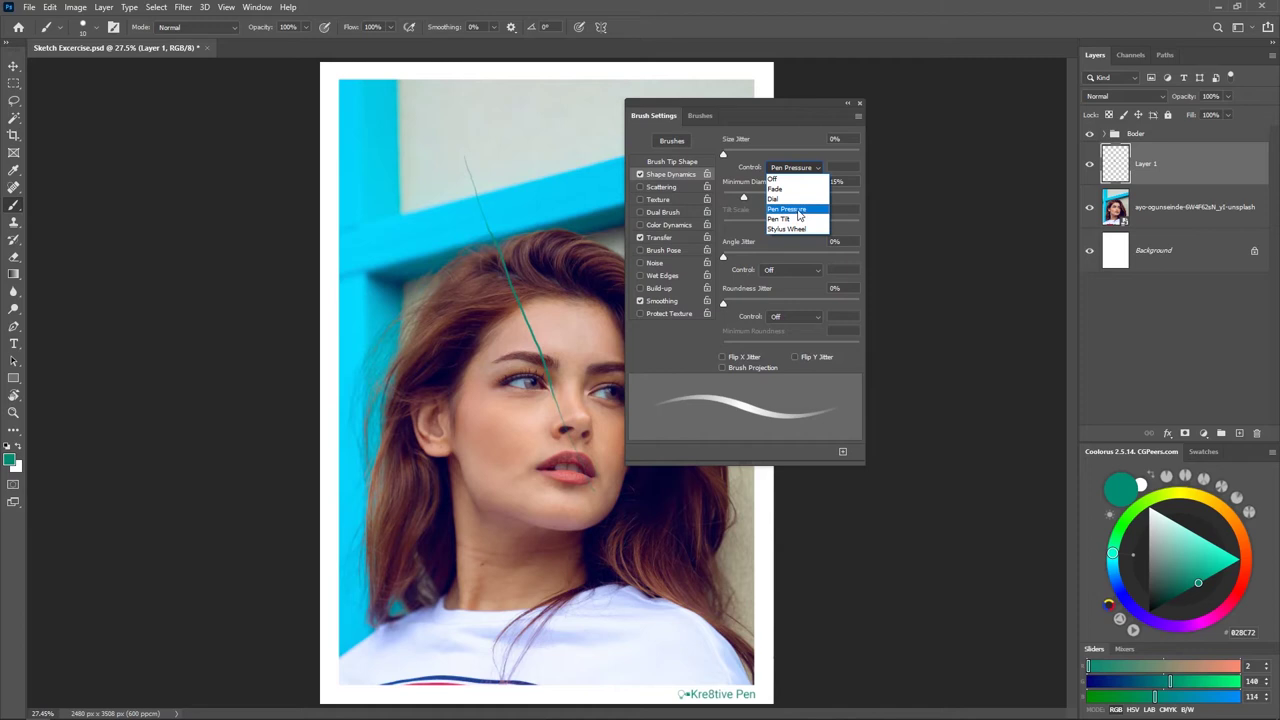
pyautogui.click(780, 124)
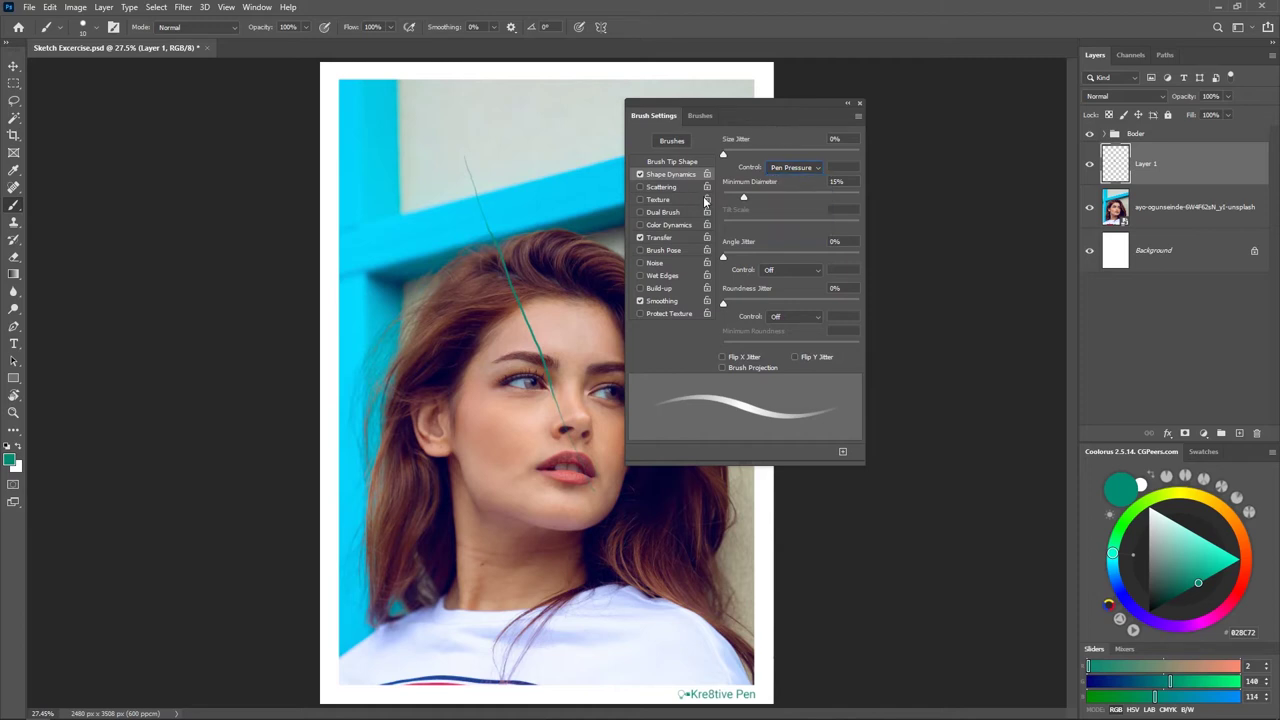
# Examine the Pencil brush's Transfer settings, close the brush settings and undo the test stroke
pyautogui.click(659, 238)
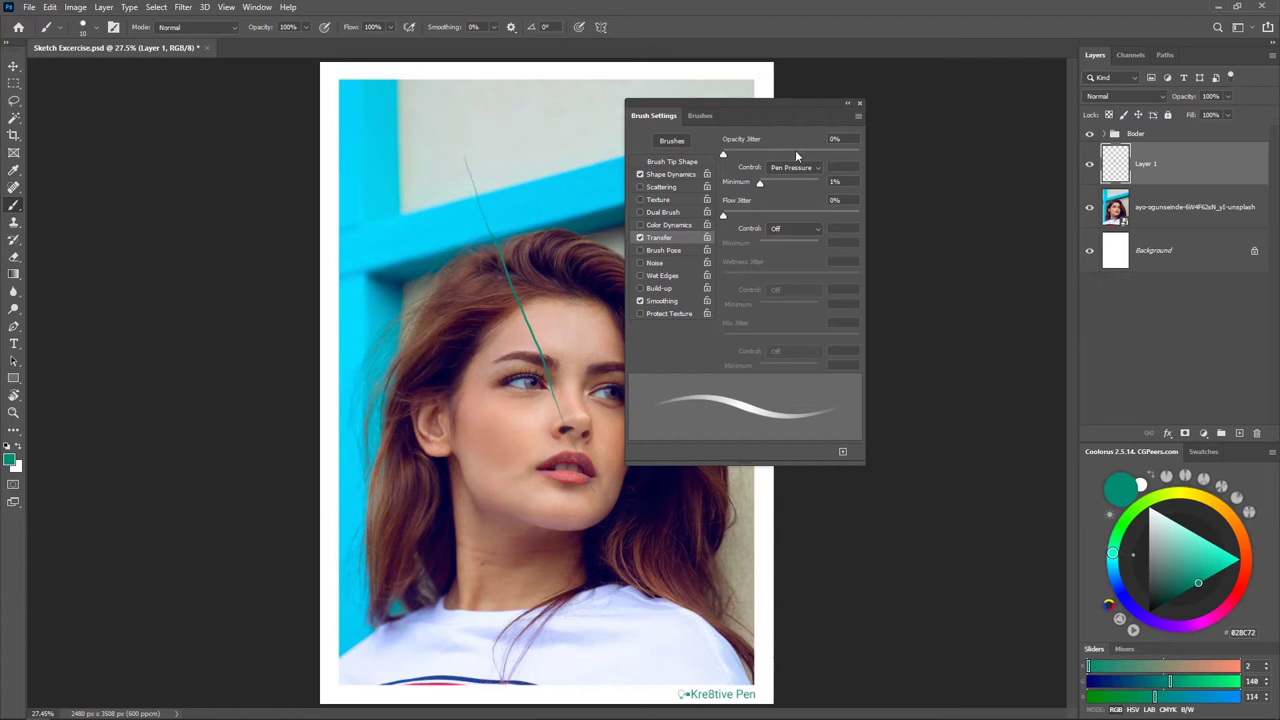
pyautogui.click(859, 104)
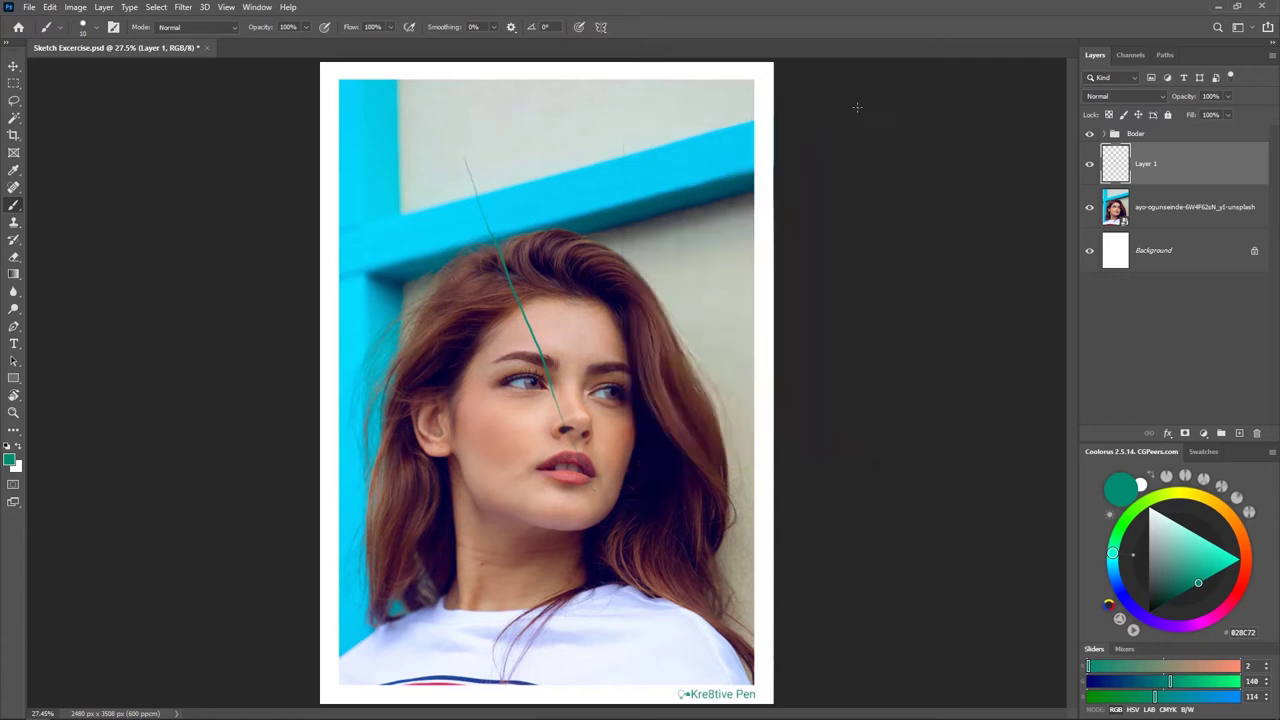
pyautogui.hotkey('ctrl', 'z')
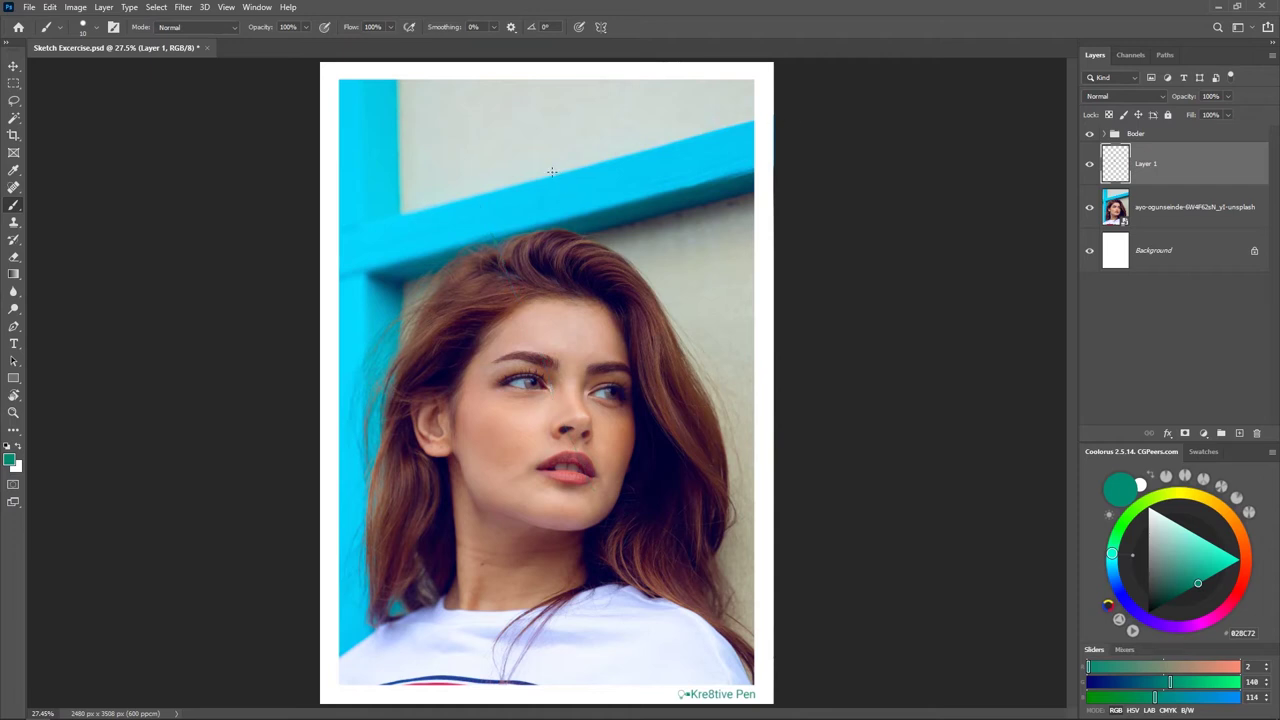
pyautogui.rightClick(569, 194)
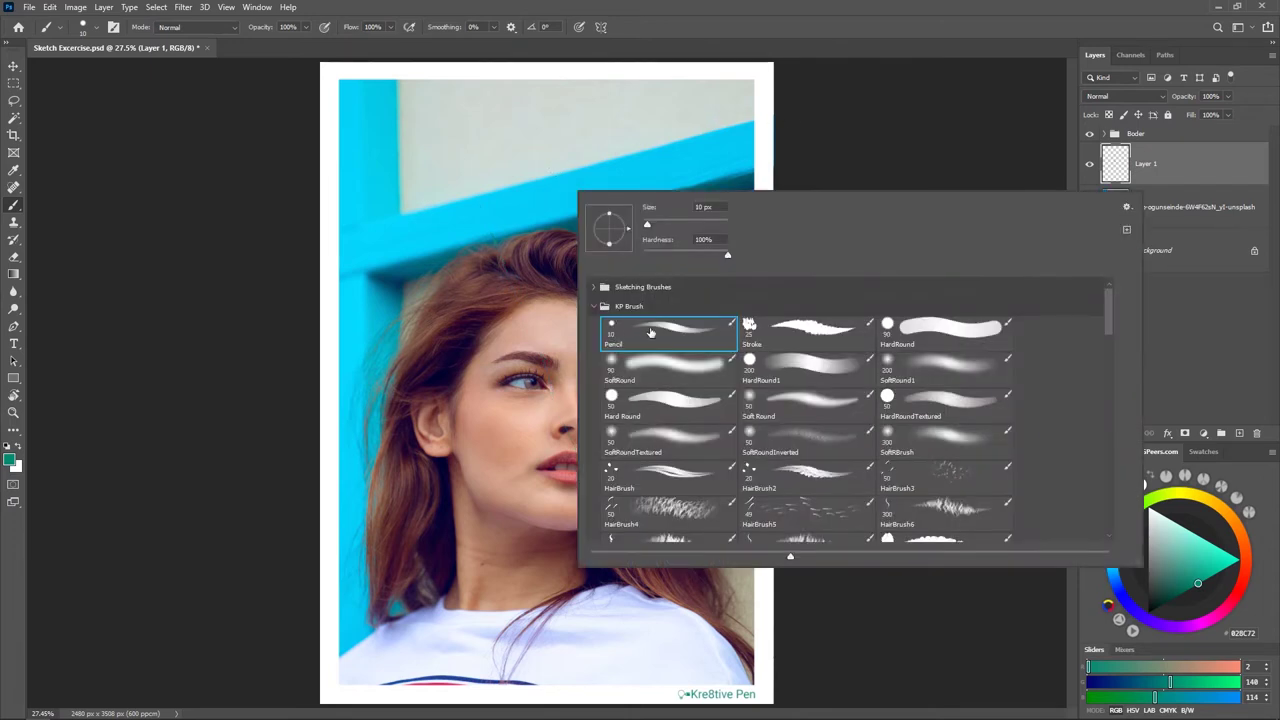
pyautogui.click(905, 17)
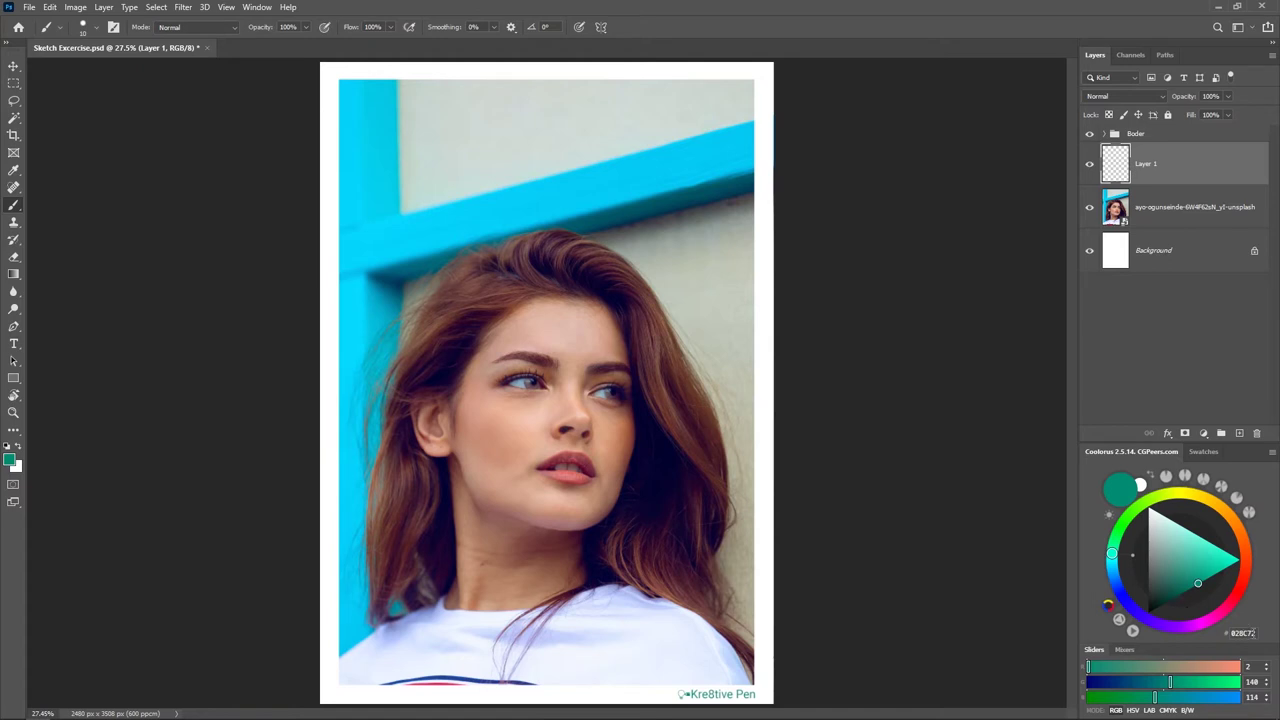
# Set the foreground color to the mid gray #838383 and return to the Brush tool
pyautogui.click(1250, 633)
pyautogui.click(12, 459)
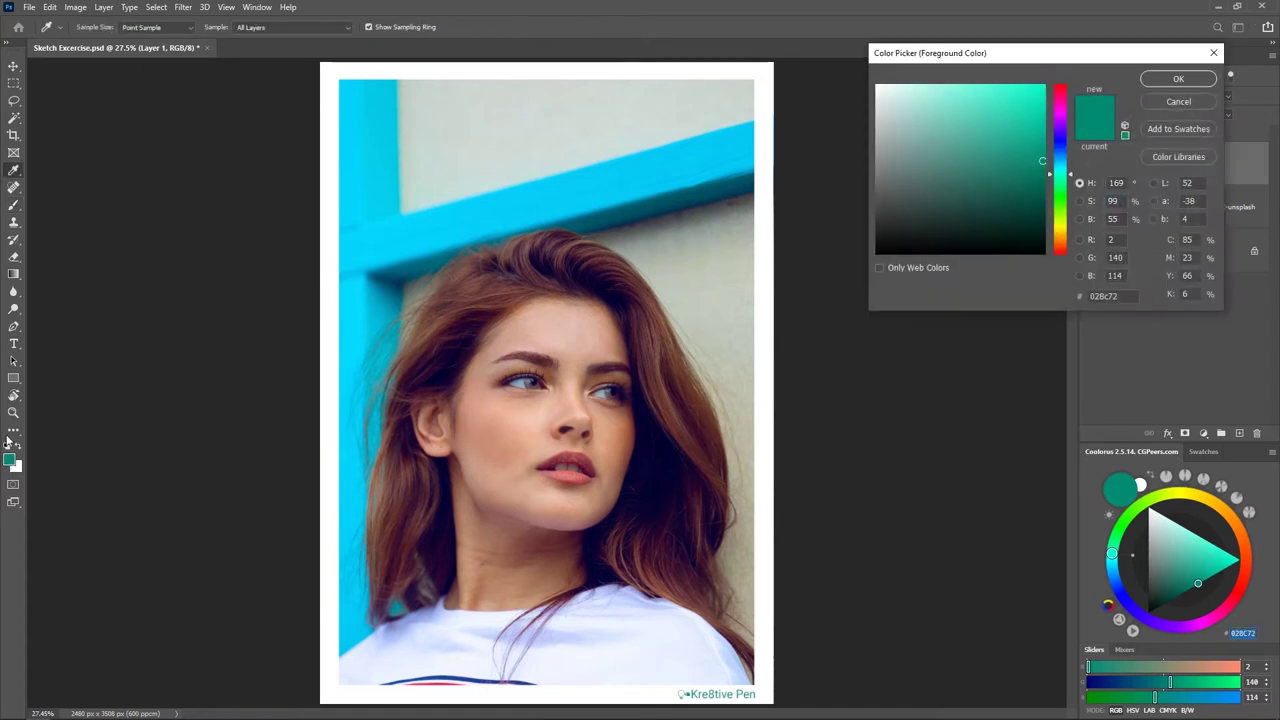
pyautogui.moveTo(1125, 297); pyautogui.dragTo(1076, 297)
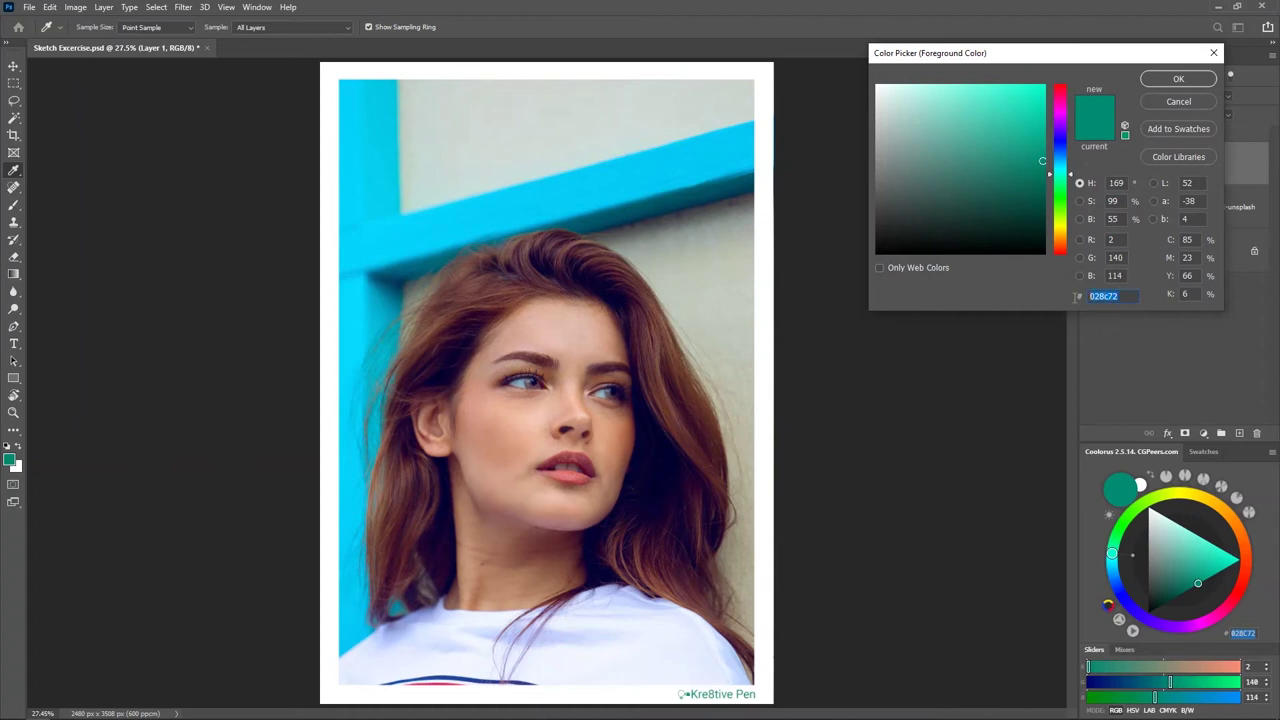
pyautogui.write('80')
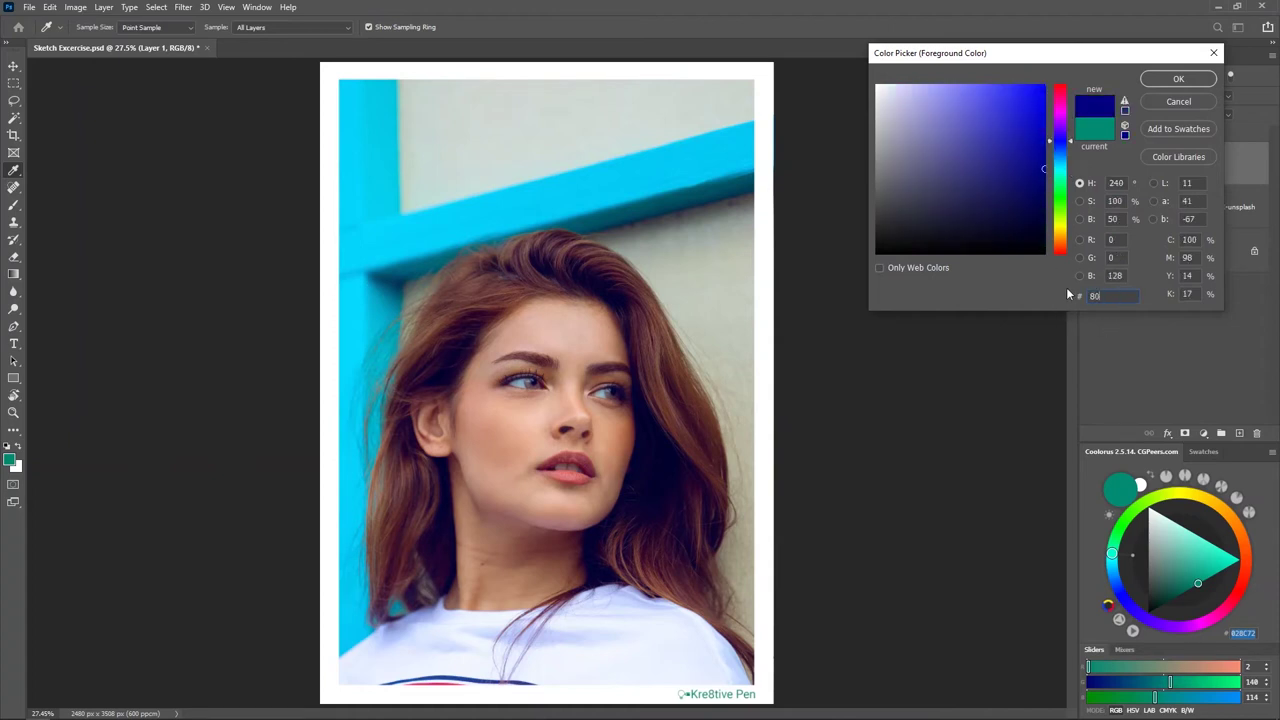
pyautogui.write('808')
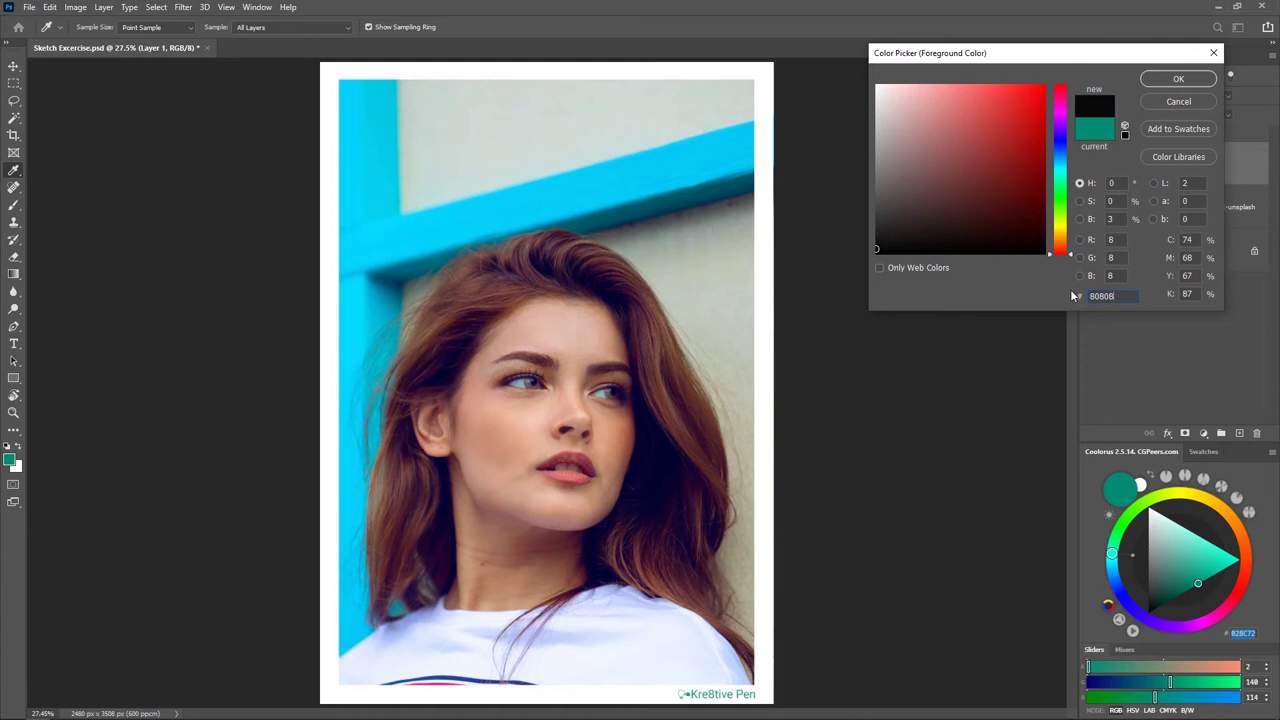
pyautogui.write('0')
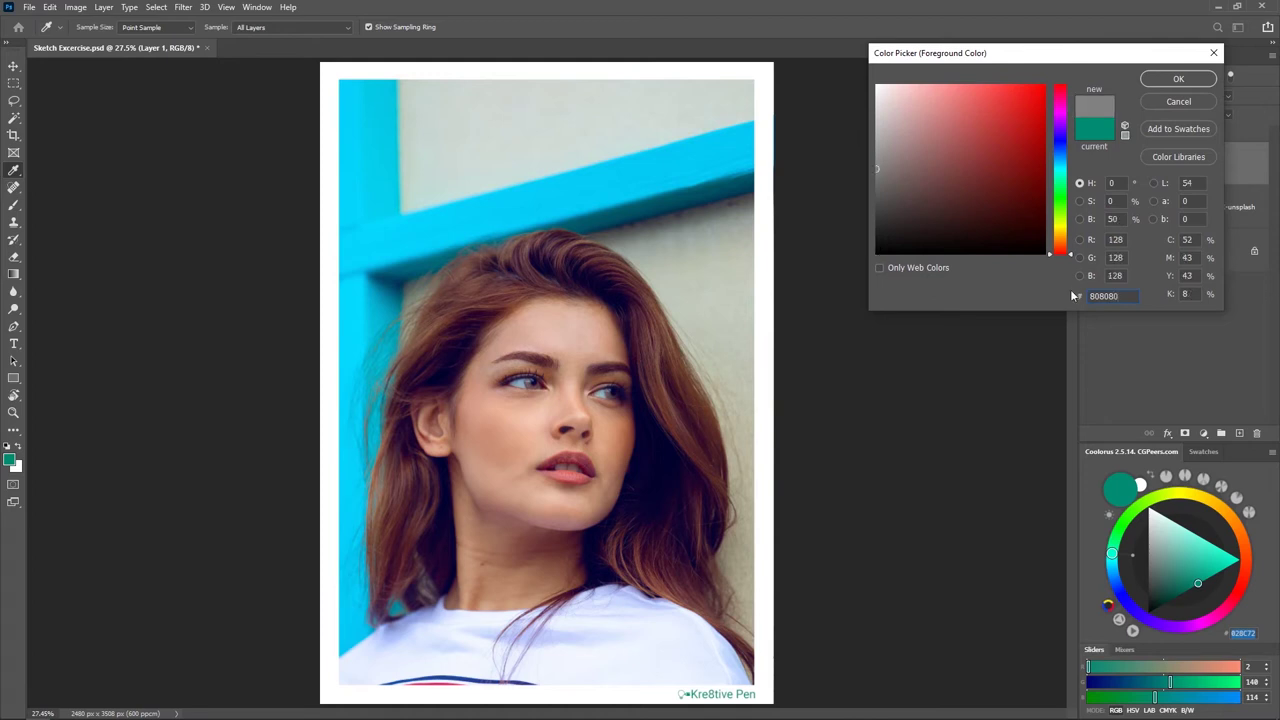
pyautogui.click(875, 172)
pyautogui.moveTo(875, 173)
pyautogui.mouseDown()
pyautogui.moveTo(876, 189)
pyautogui.moveTo(872, 167)
pyautogui.mouseUp()
pyautogui.moveTo(1129, 295); pyautogui.dragTo(1092, 296)
pyautogui.click(1166, 80)
pyautogui.press('b')
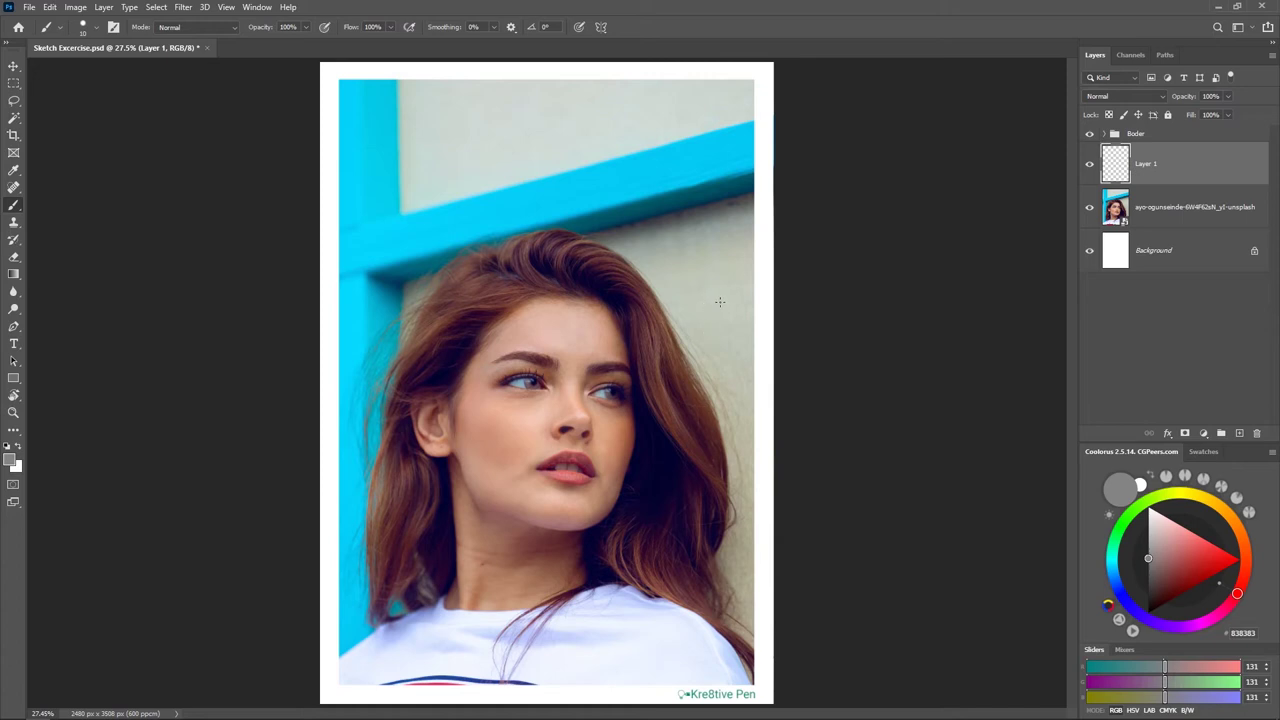
# Try to paint directly on the smart object photo layer and decline rasterizing it
pyautogui.click(1172, 208)
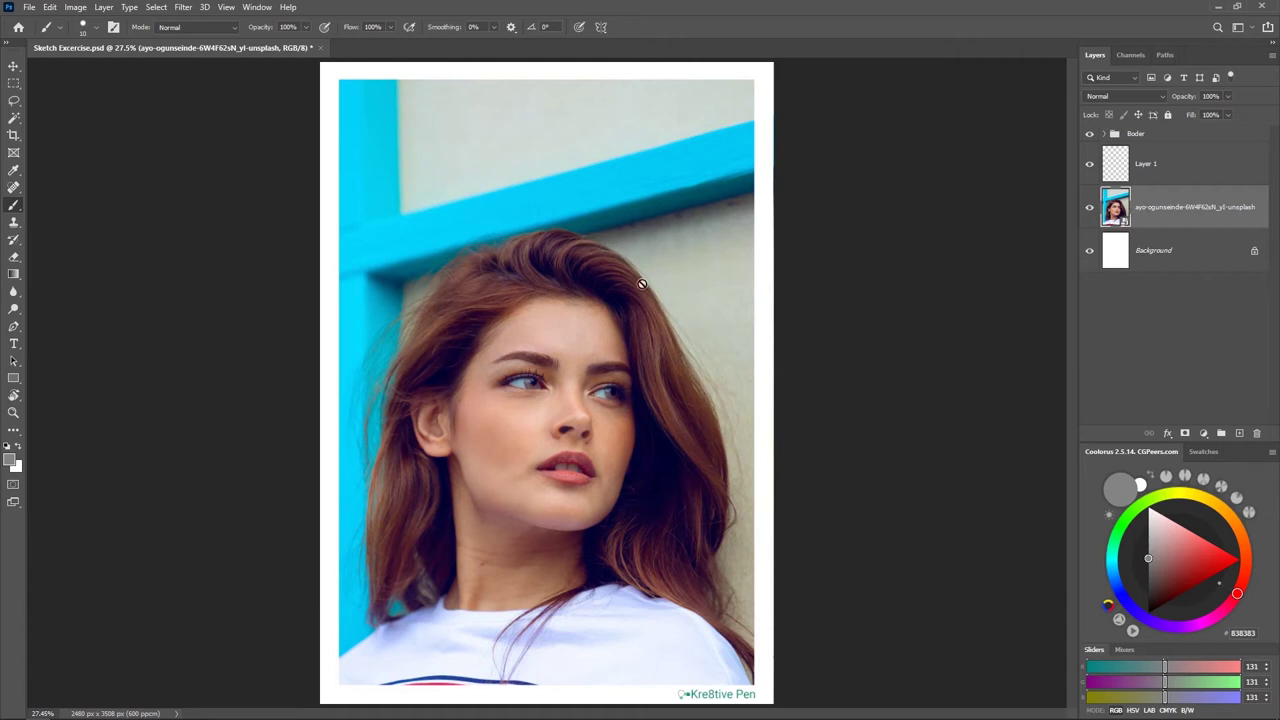
pyautogui.click(645, 402)
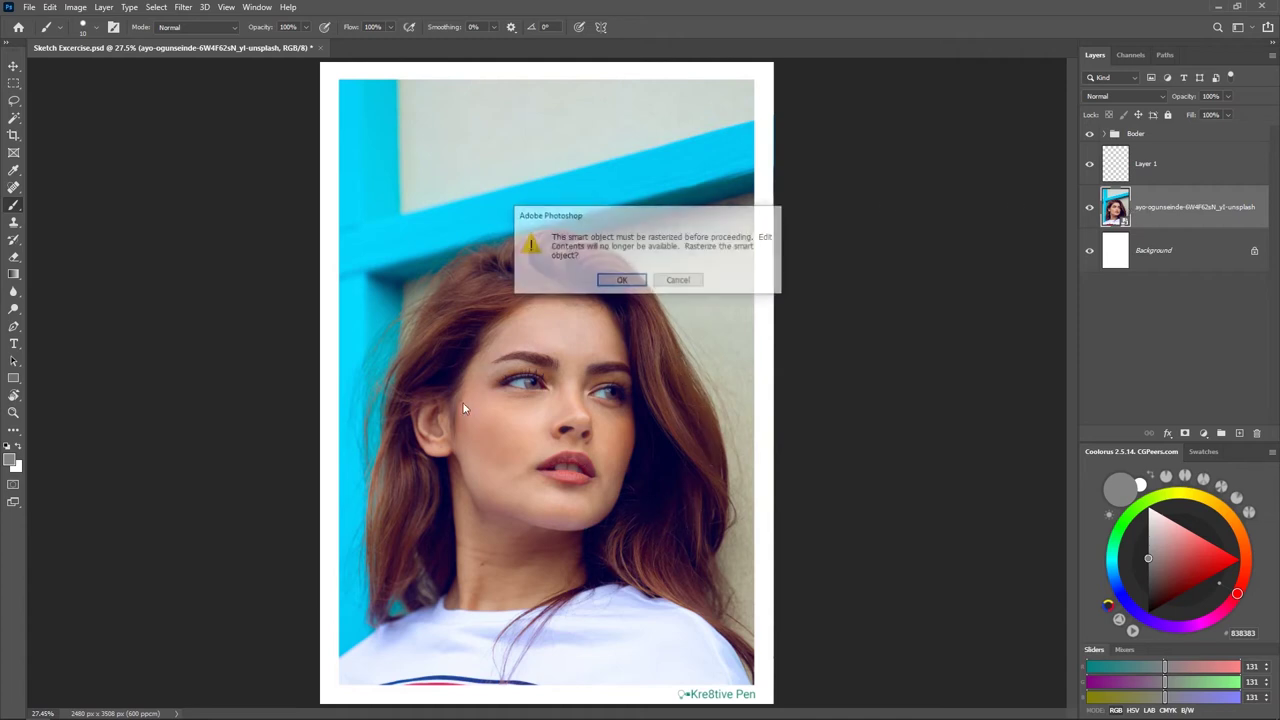
pyautogui.click(692, 285)
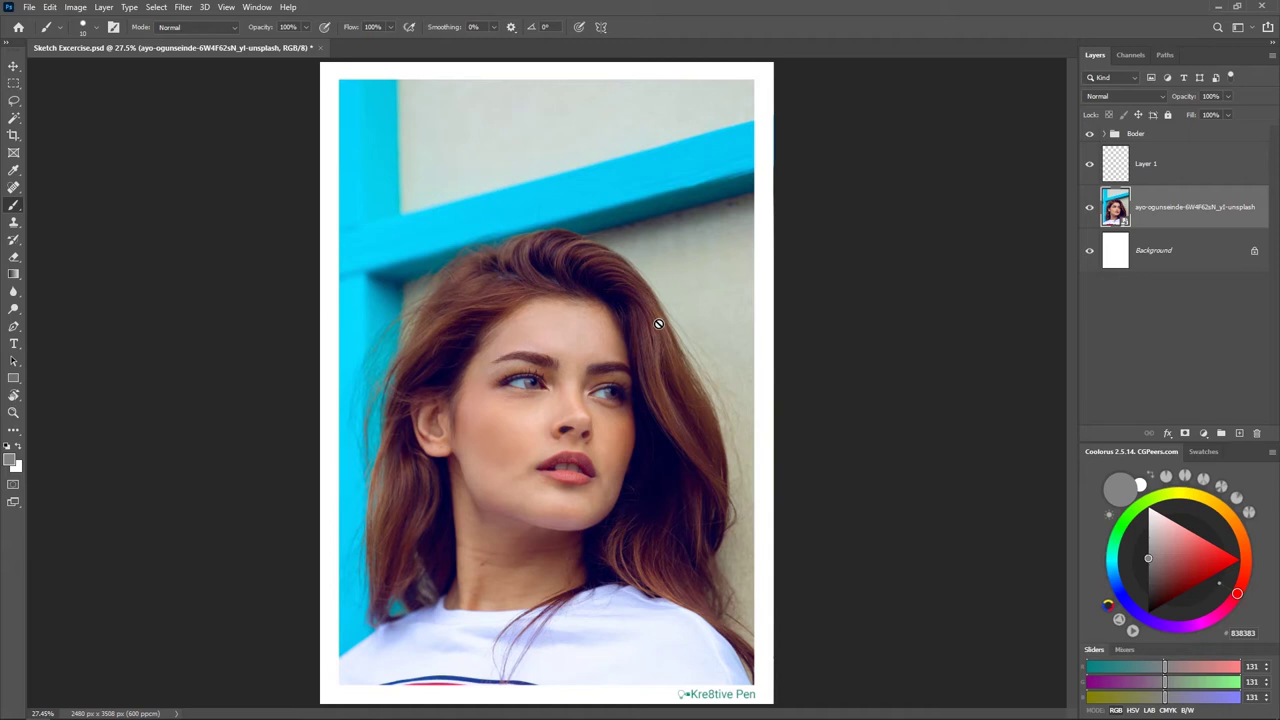
# Hide the portrait photo layer
pyautogui.click(1089, 208)
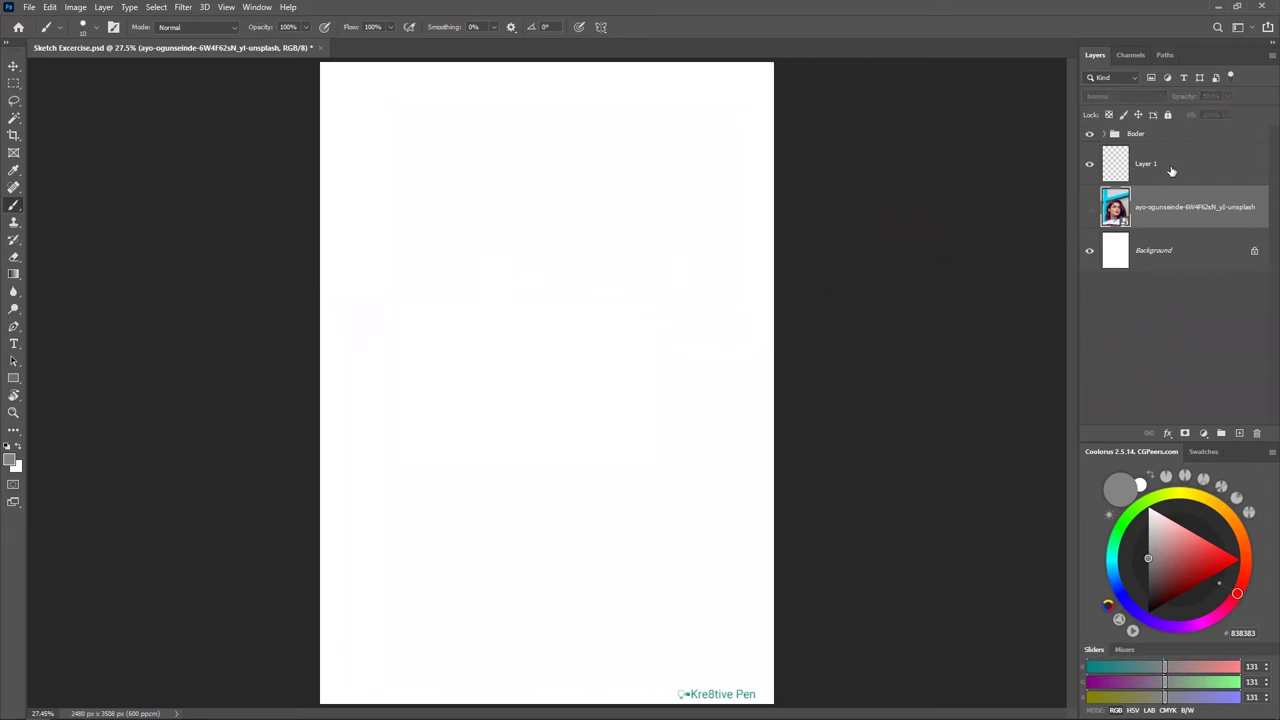
# Select Layer 1 and sketch a few test strokes of a face contour on the blank canvas
pyautogui.click(1121, 165)
pyautogui.moveTo(555, 283); pyautogui.dragTo(607, 368)
pyautogui.moveTo(556, 283)
pyautogui.mouseDown()
pyautogui.moveTo(620, 388)
pyautogui.moveTo(606, 364)
pyautogui.moveTo(611, 430)
pyautogui.moveTo(627, 418)
pyautogui.moveTo(624, 389)
pyautogui.moveTo(614, 451)
pyautogui.moveTo(621, 441)
pyautogui.moveTo(653, 503)
pyautogui.mouseUp()
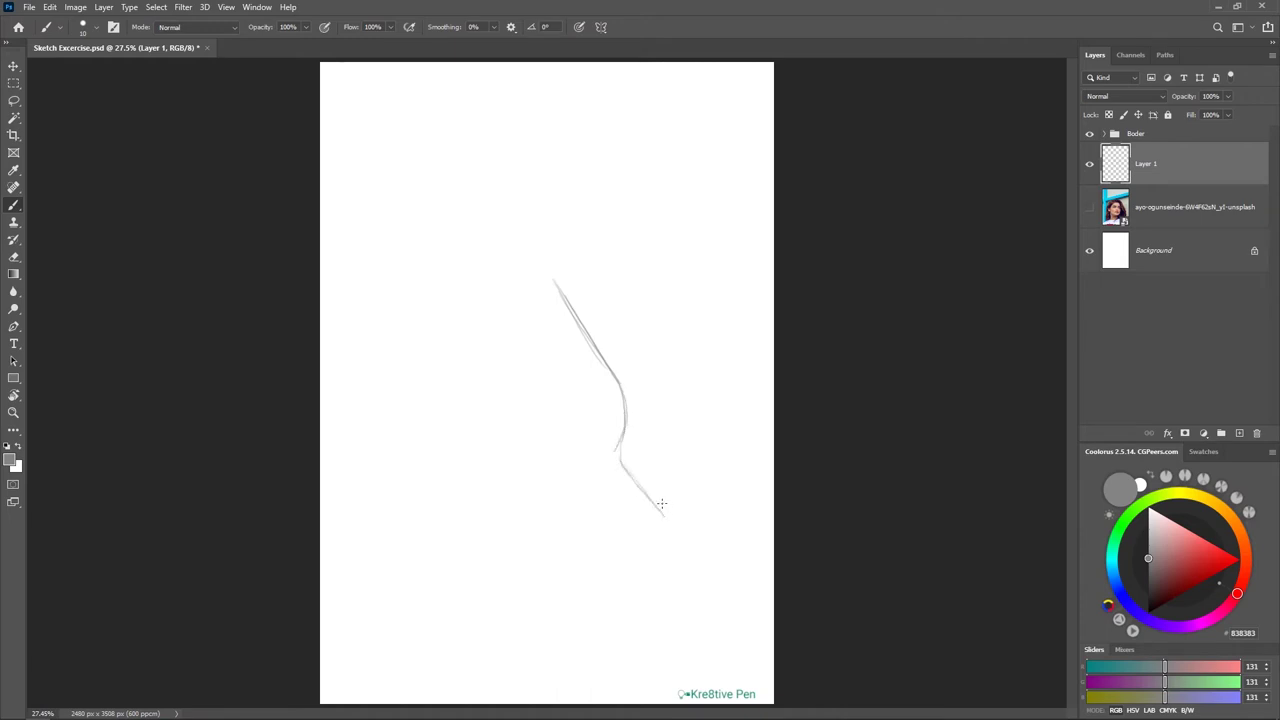
# Undo all the test strokes on Layer 1
pyautogui.hotkey('ctrl', 'z')
pyautogui.hotkey('ctrl', 'z')
pyautogui.hotkey('ctrl', 'z')
pyautogui.hotkey('ctrl', 'z')
pyautogui.hotkey('ctrl', 'z')
pyautogui.hotkey('ctrl', 'z')
pyautogui.hotkey('ctrl', 'z')
pyautogui.hotkey('ctrl', 'z')
pyautogui.hotkey('ctrl', 'z')
pyautogui.hotkey('ctrl', 'z')
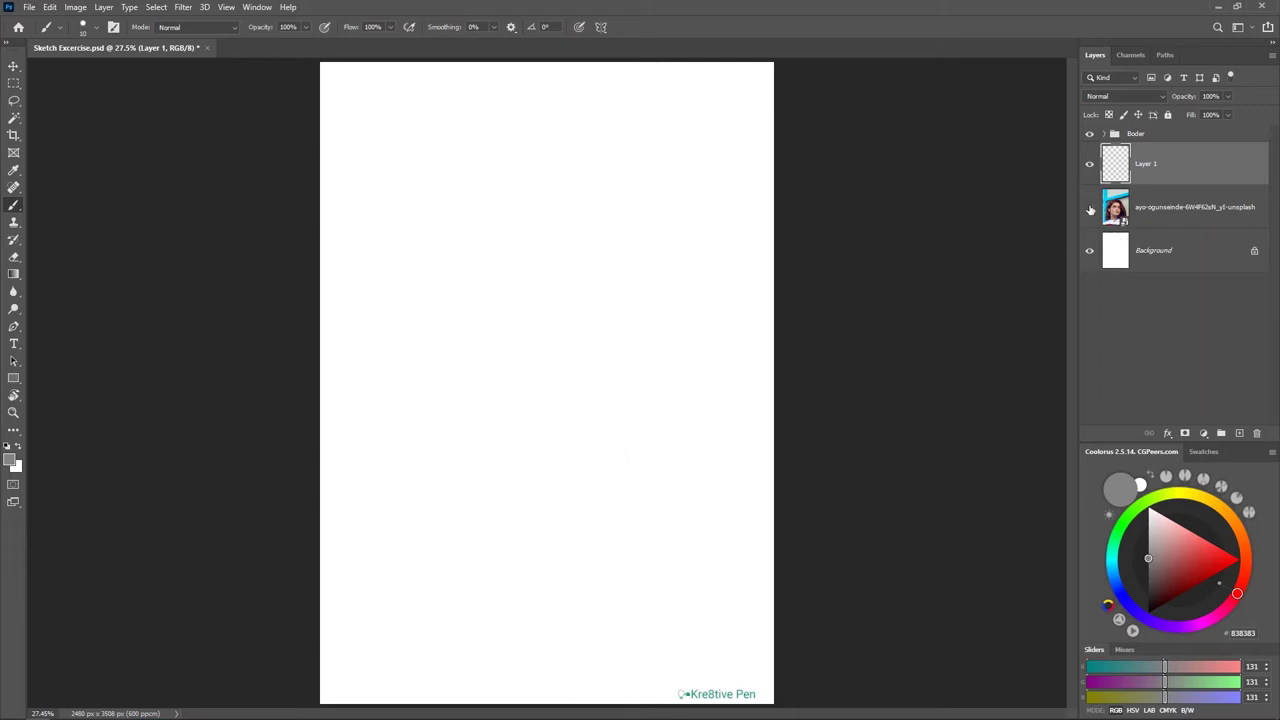
# Show the portrait photo layer, lower its opacity to 72% and make Layer 1 active
pyautogui.click(1089, 208)
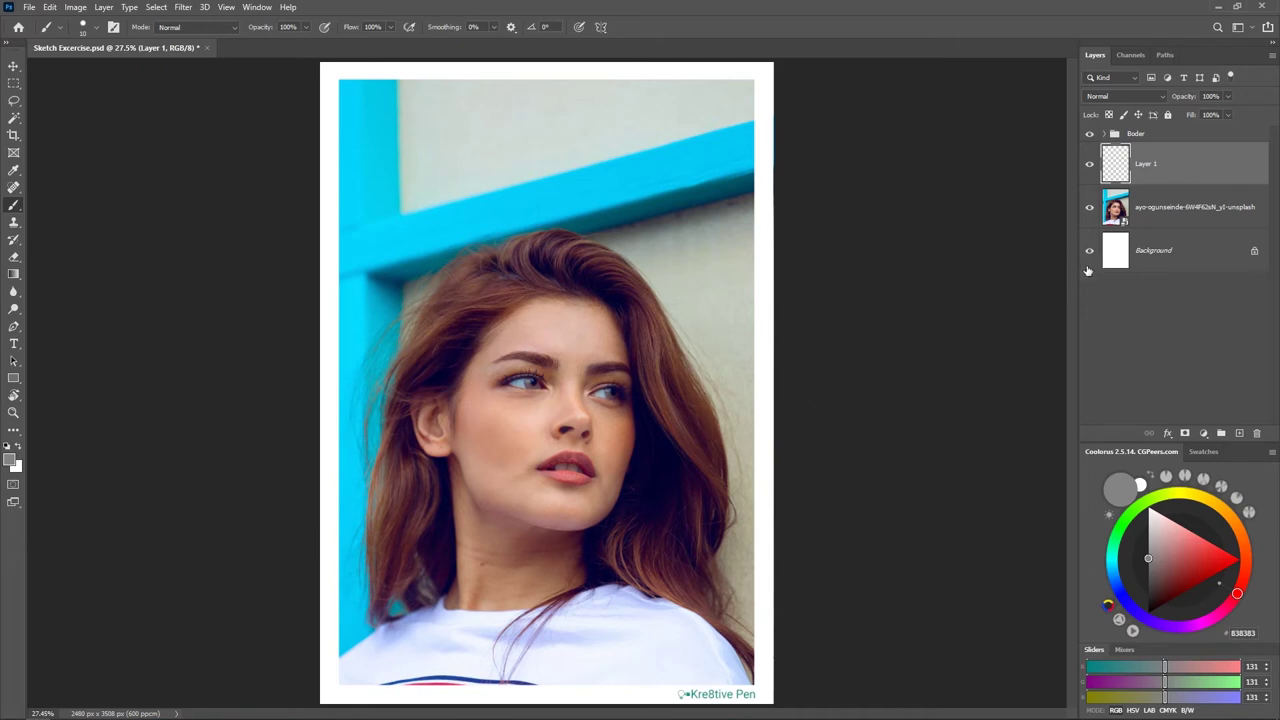
pyautogui.click(1160, 212)
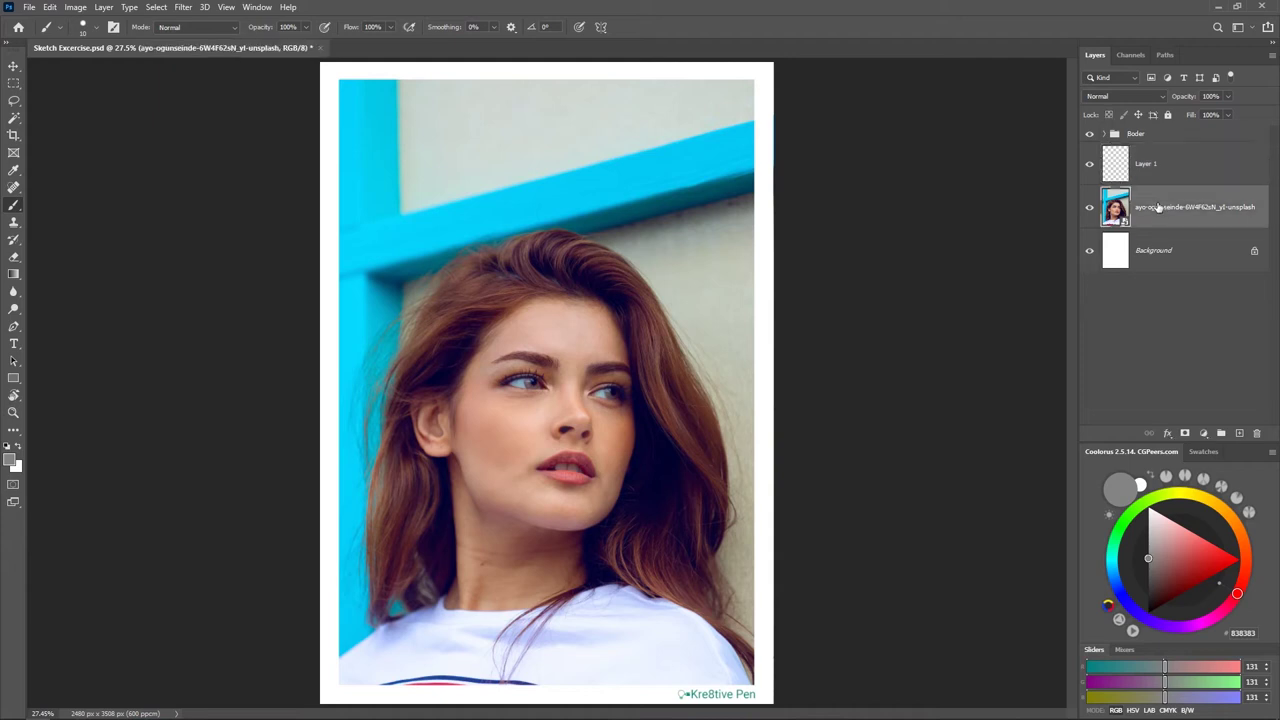
pyautogui.click(1152, 173)
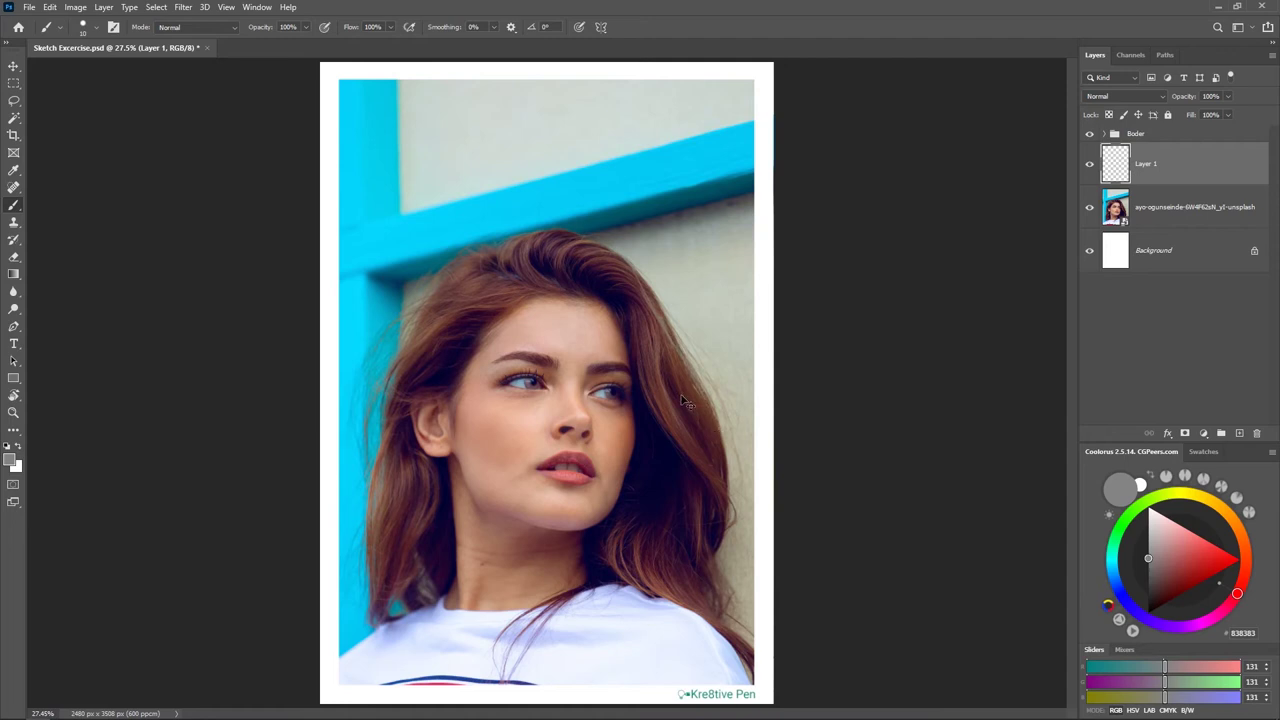
pyautogui.click(1178, 212)
pyautogui.moveTo(1186, 96); pyautogui.dragTo(1181, 96)
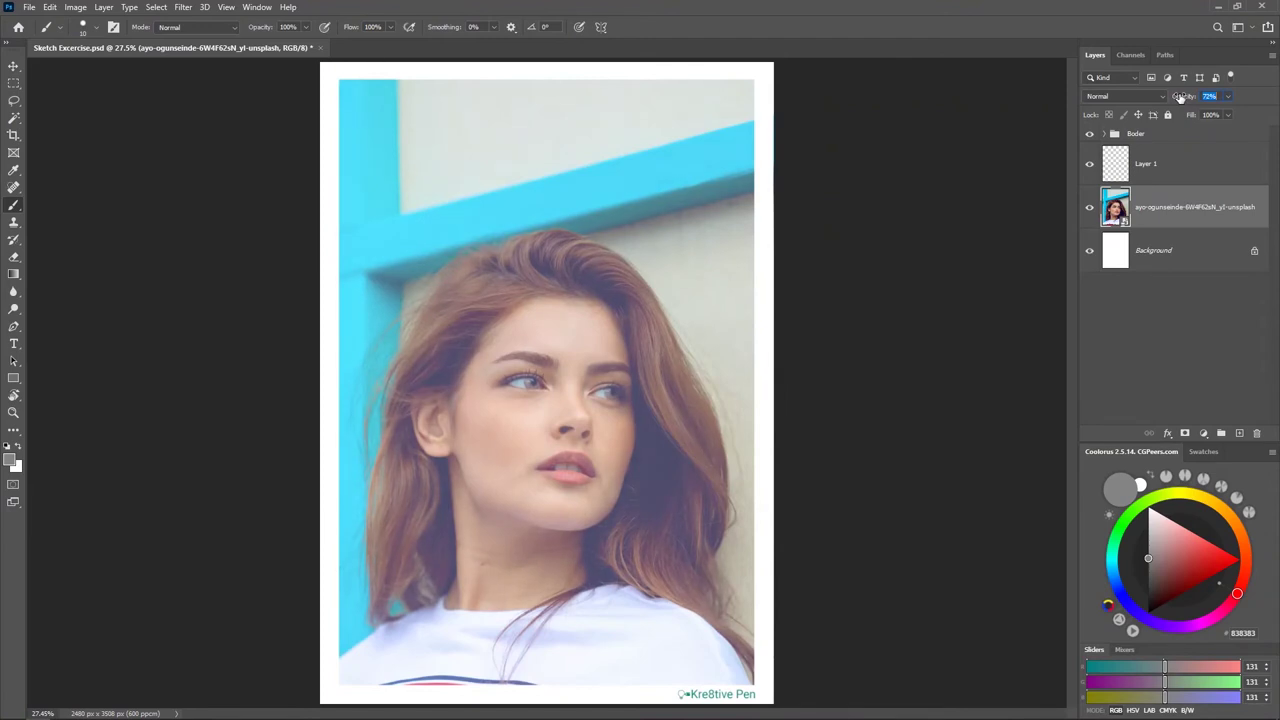
pyautogui.click(1161, 164)
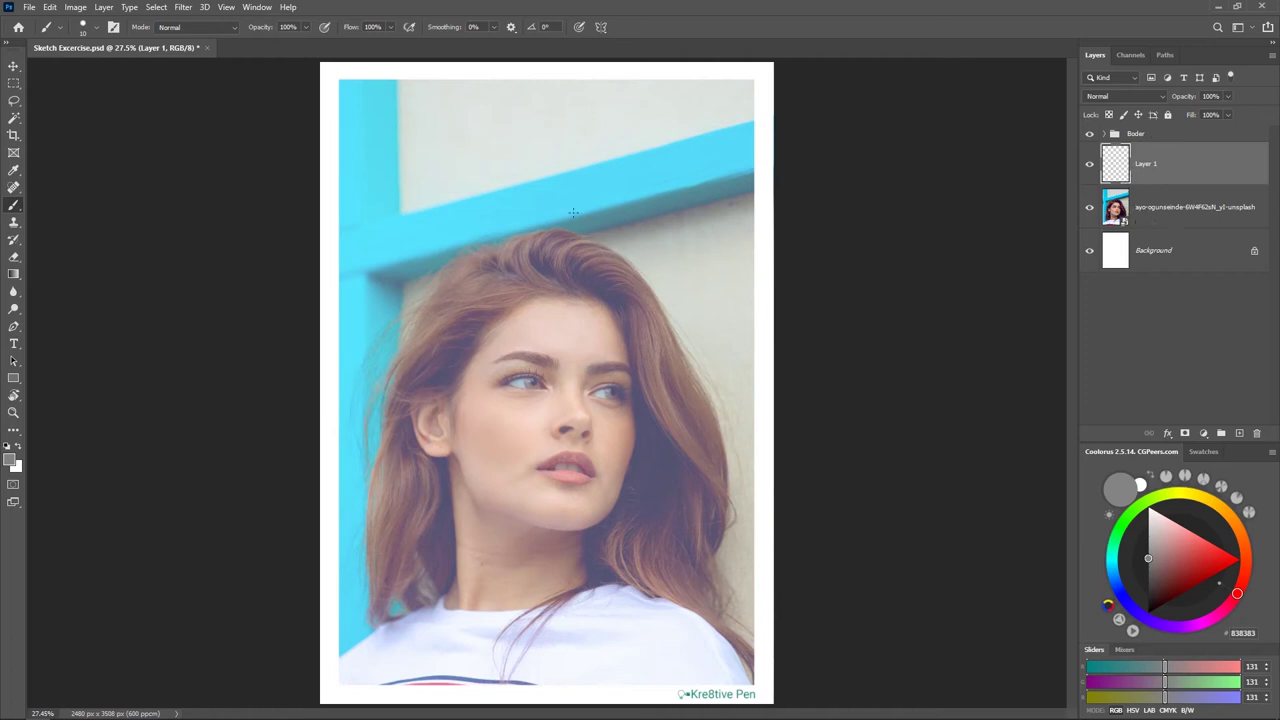
# Review the brush presets in the KP Brush group and keep the Pencil brush at 10 px
pyautogui.rightClick(558, 172)
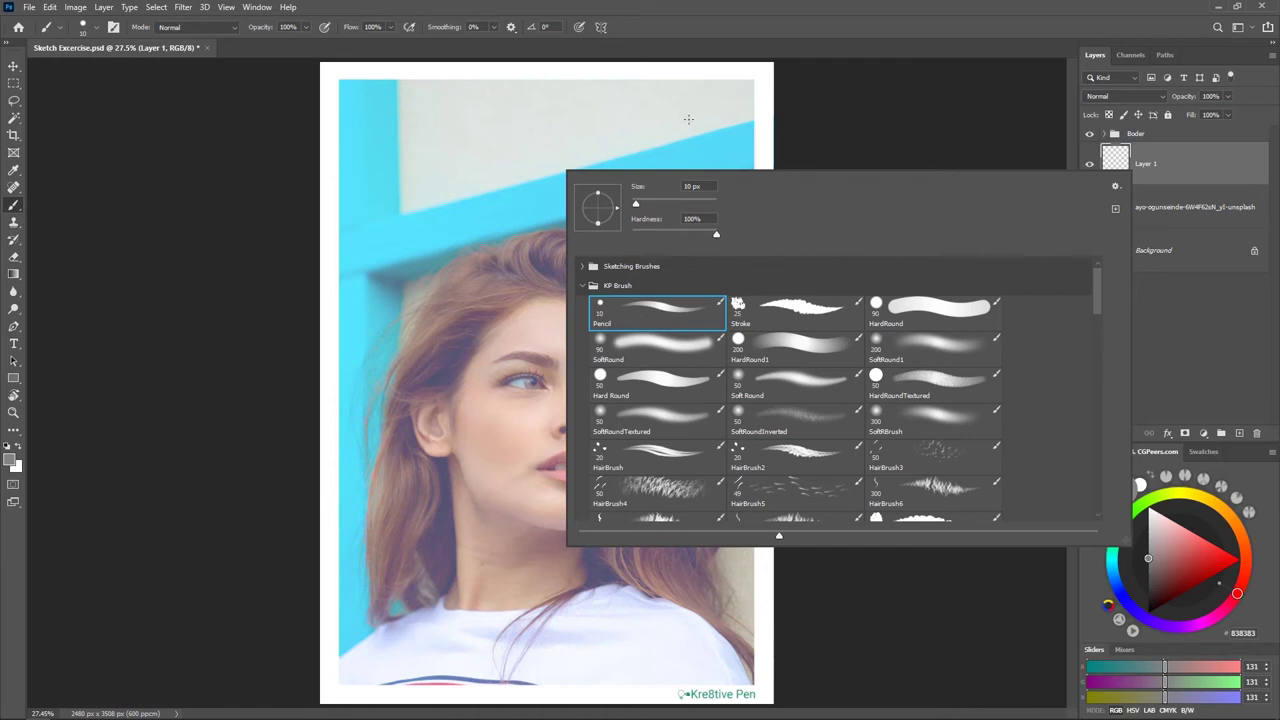
pyautogui.click(717, 29)
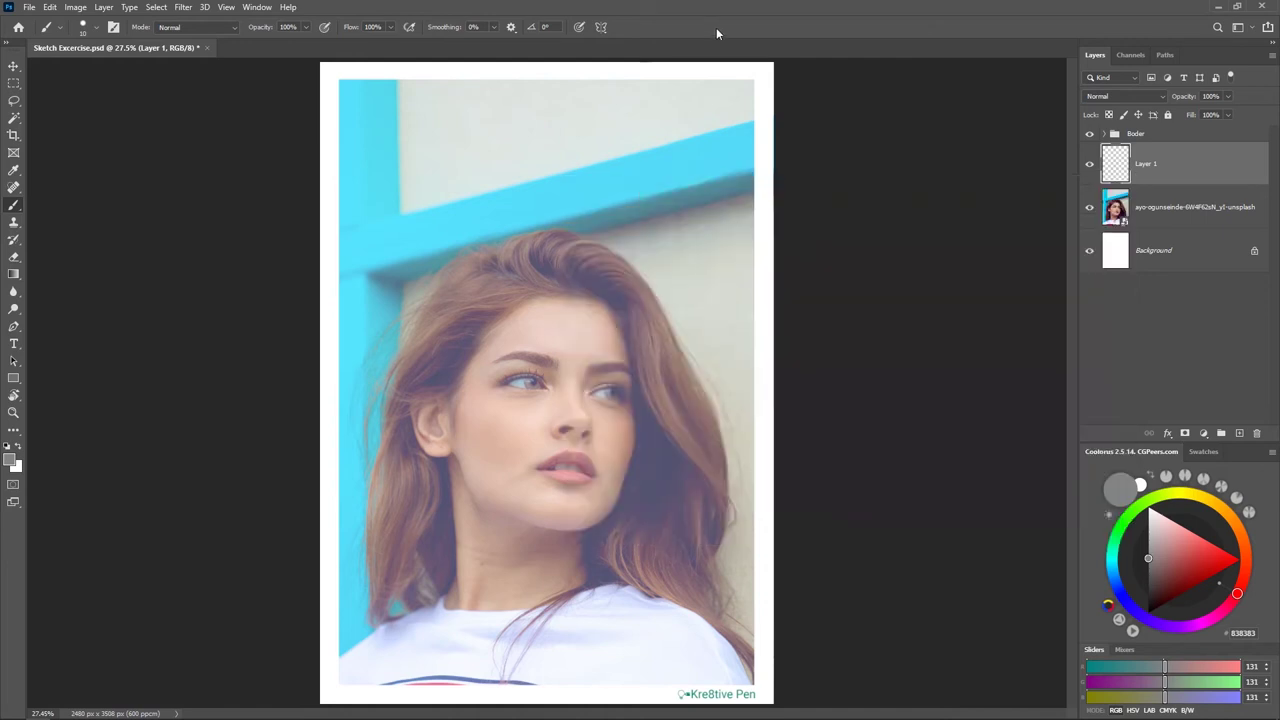
pyautogui.click(96, 31)
pyautogui.moveTo(84, 73); pyautogui.dragTo(104, 72)
pyautogui.click(104, 177)
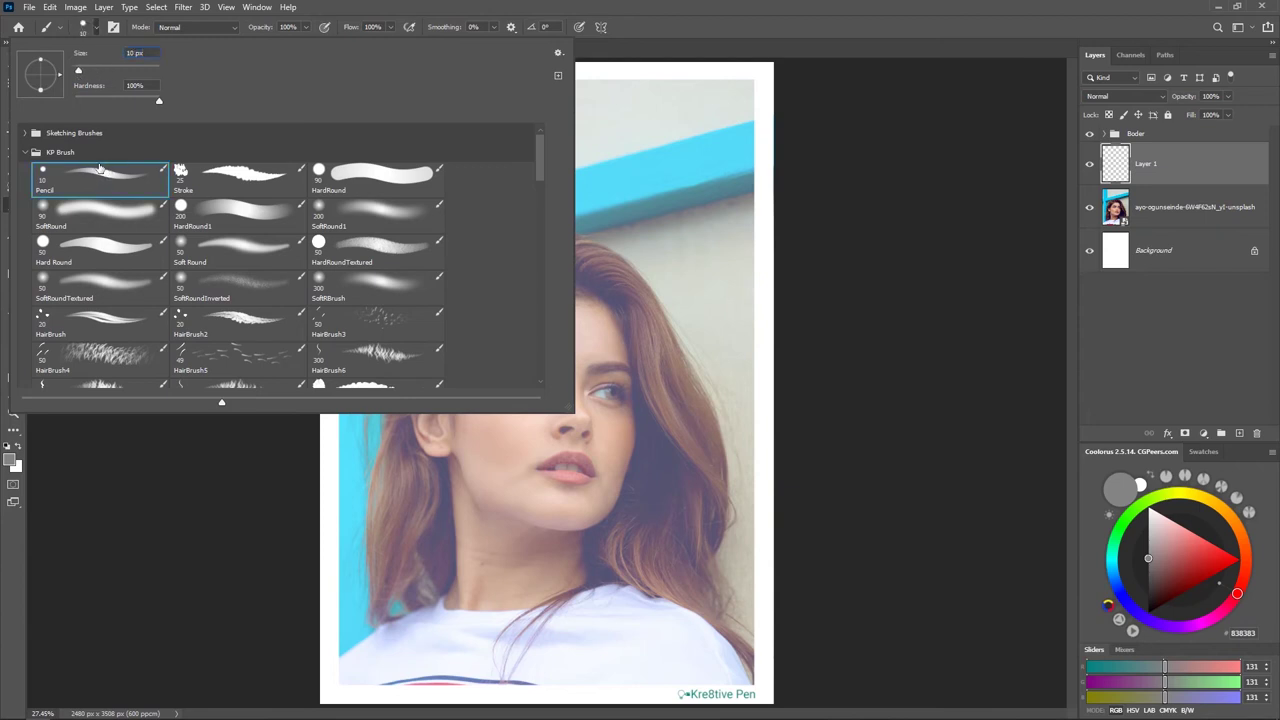
pyautogui.click(714, 19)
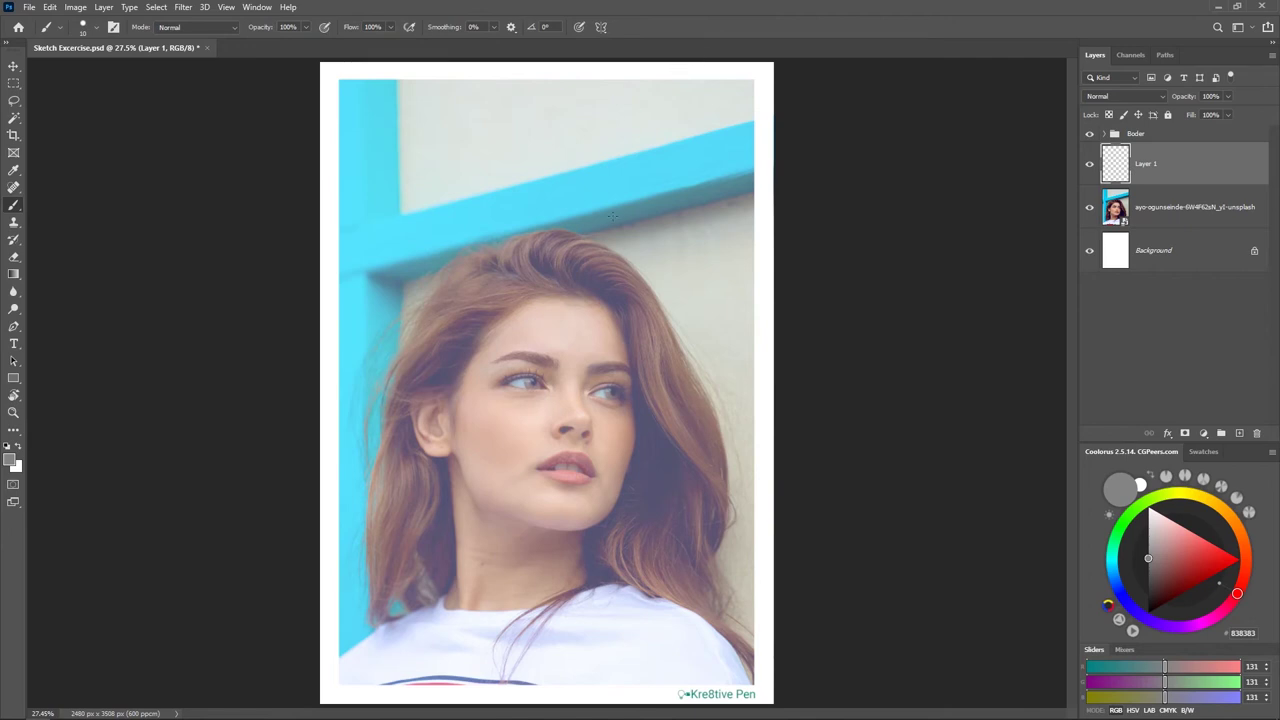
pyautogui.scroll(2, 634, 354)
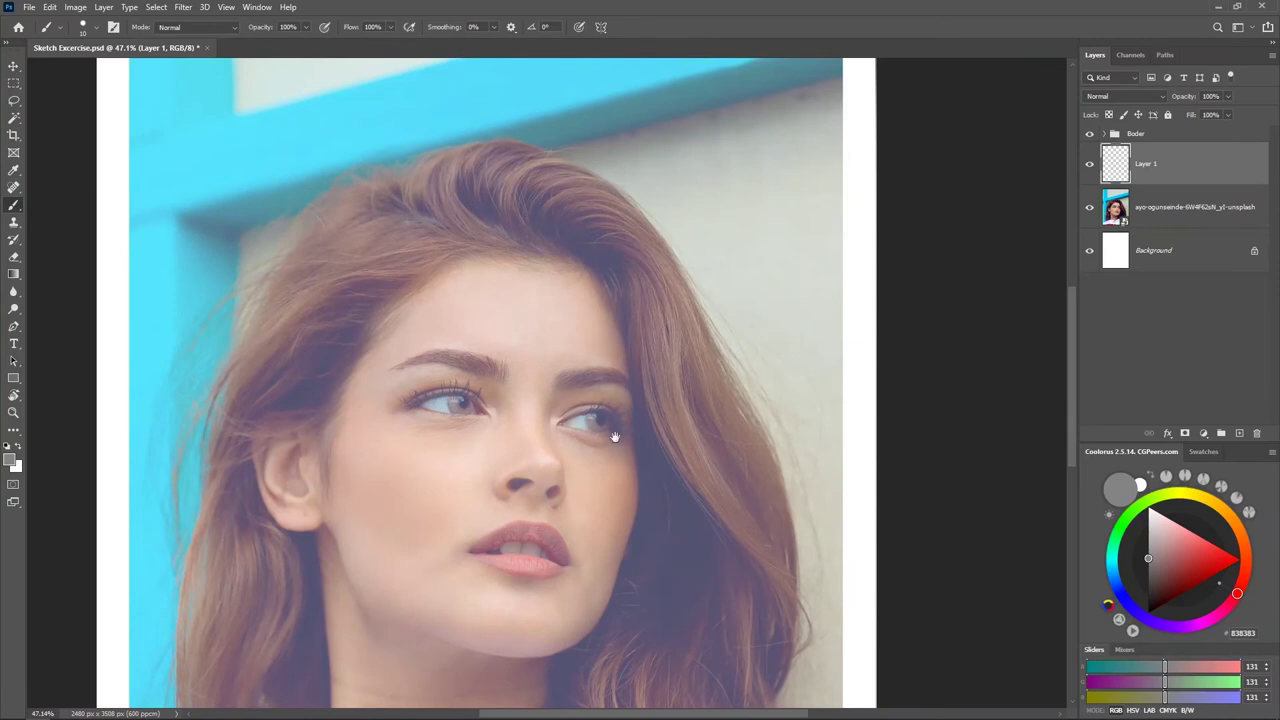
pyautogui.scroll(-3, 615, 430)
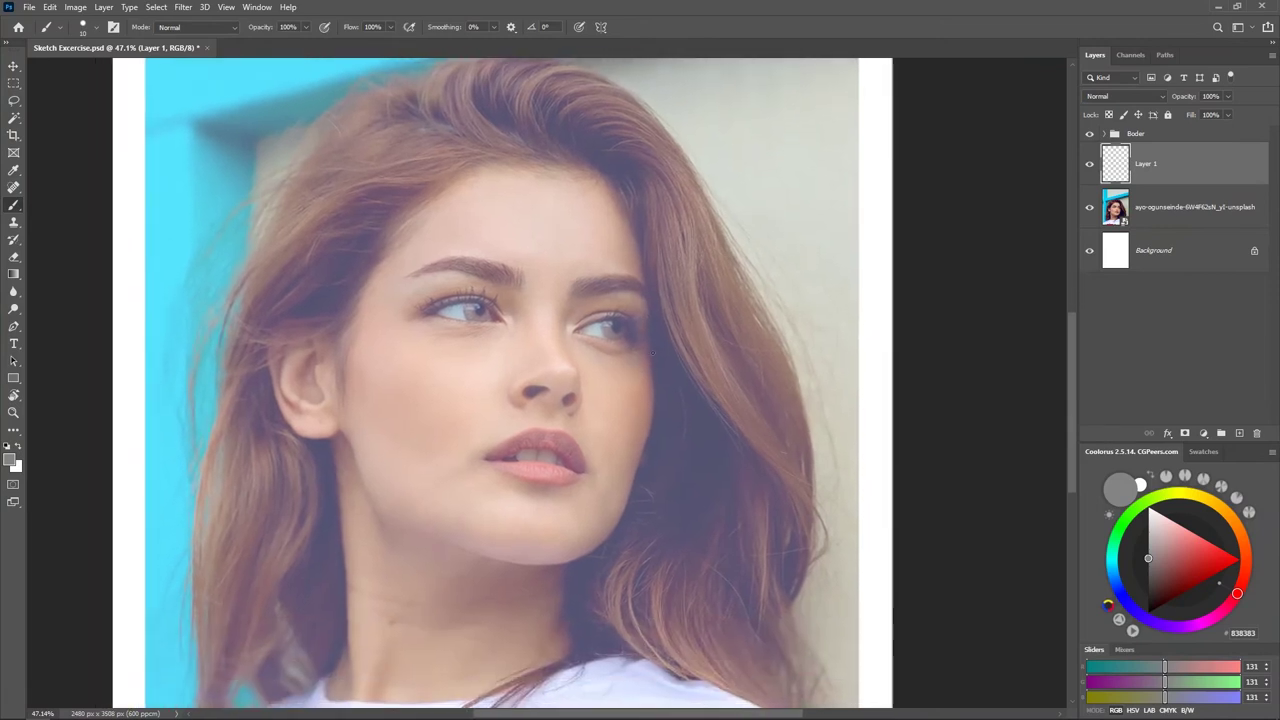
pyautogui.moveTo(657, 357); pyautogui.dragTo(644, 370)
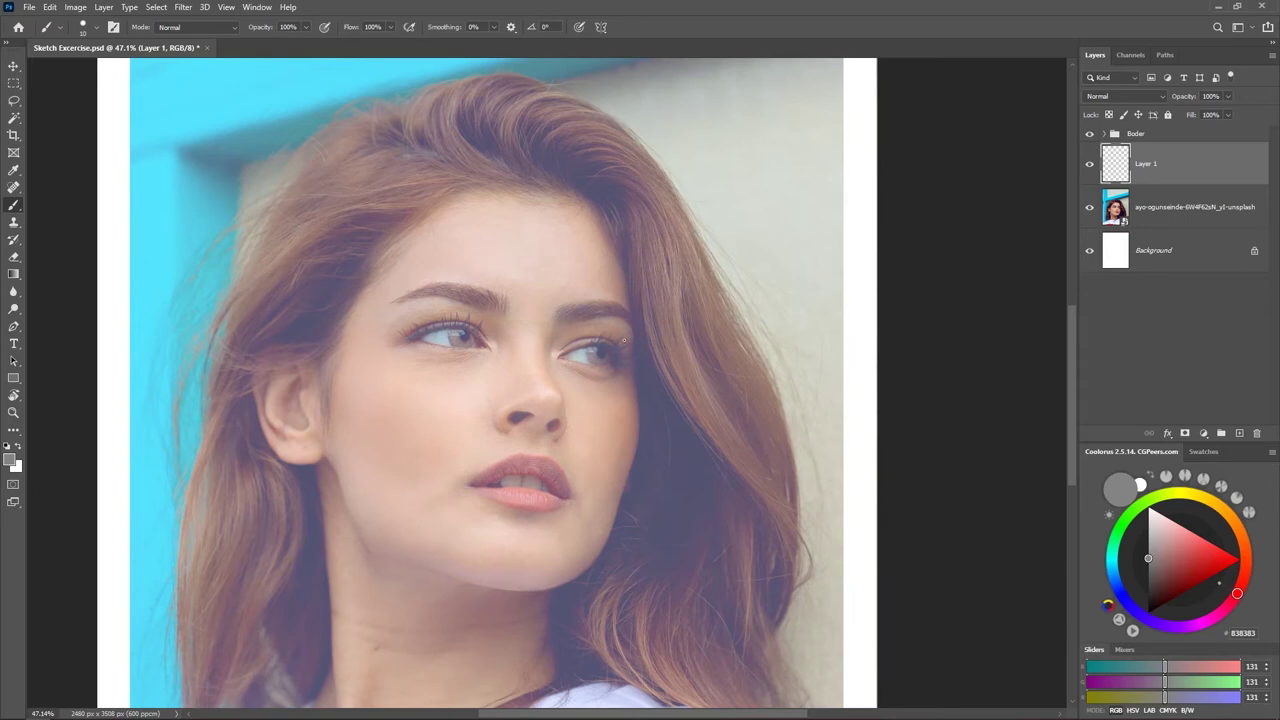
pyautogui.moveTo(716, 296)
pyautogui.mouseDown()
pyautogui.moveTo(689, 314)
pyautogui.moveTo(741, 288)
pyautogui.mouseUp()
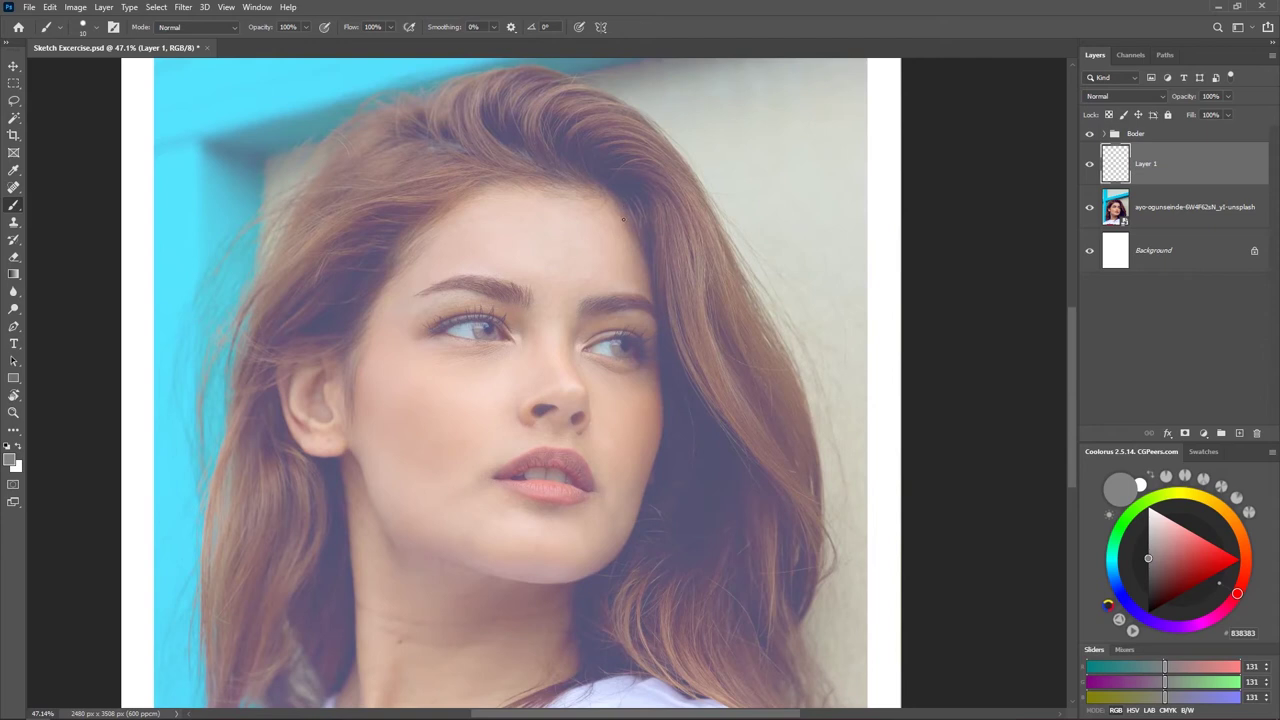
pyautogui.scroll(-5, 690, 340)
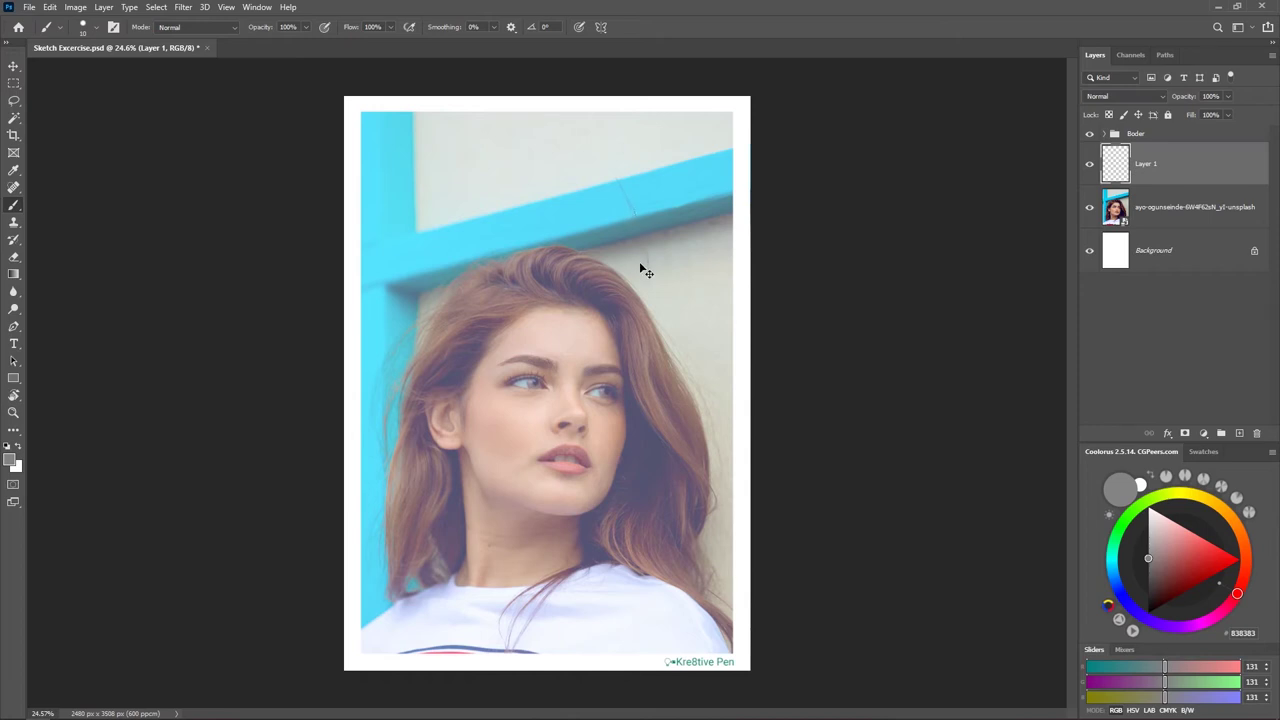
# Undo the stray strokes together with the photo layer's opacity and visibility changes
pyautogui.hotkey('ctrl', 'z')
pyautogui.hotkey('ctrl', 'z')
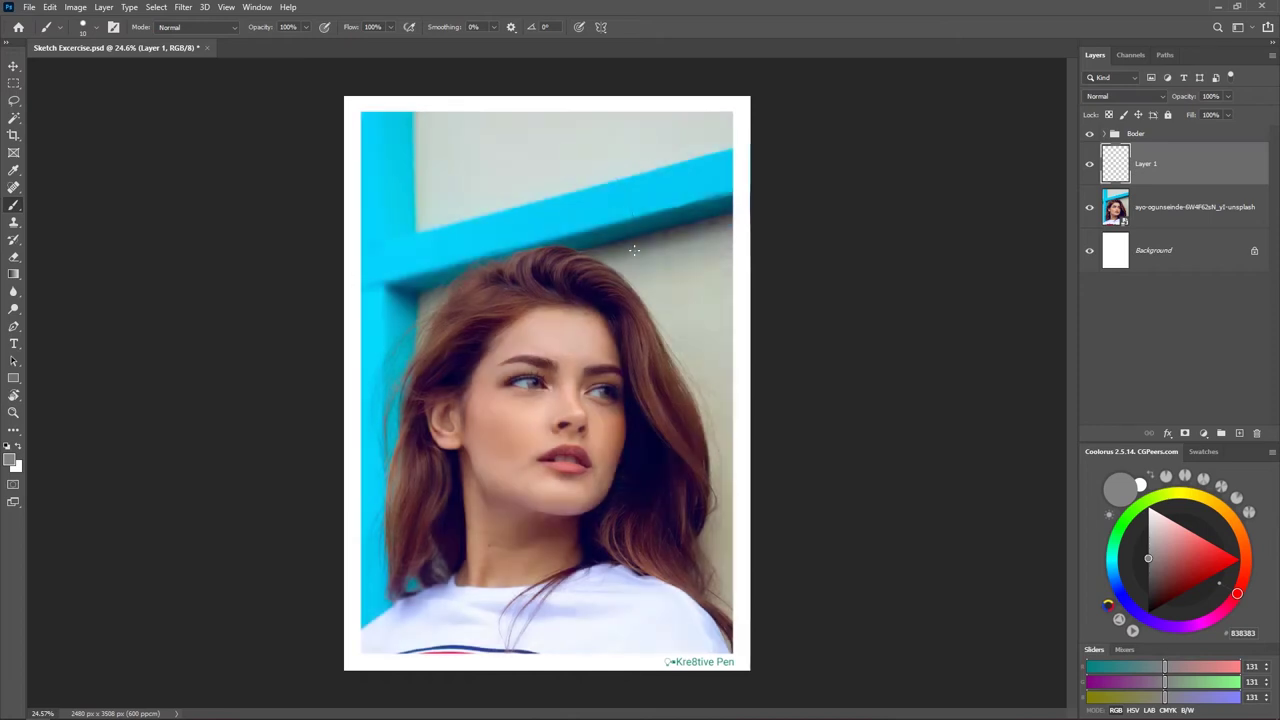
pyautogui.hotkey('ctrl', 'z')
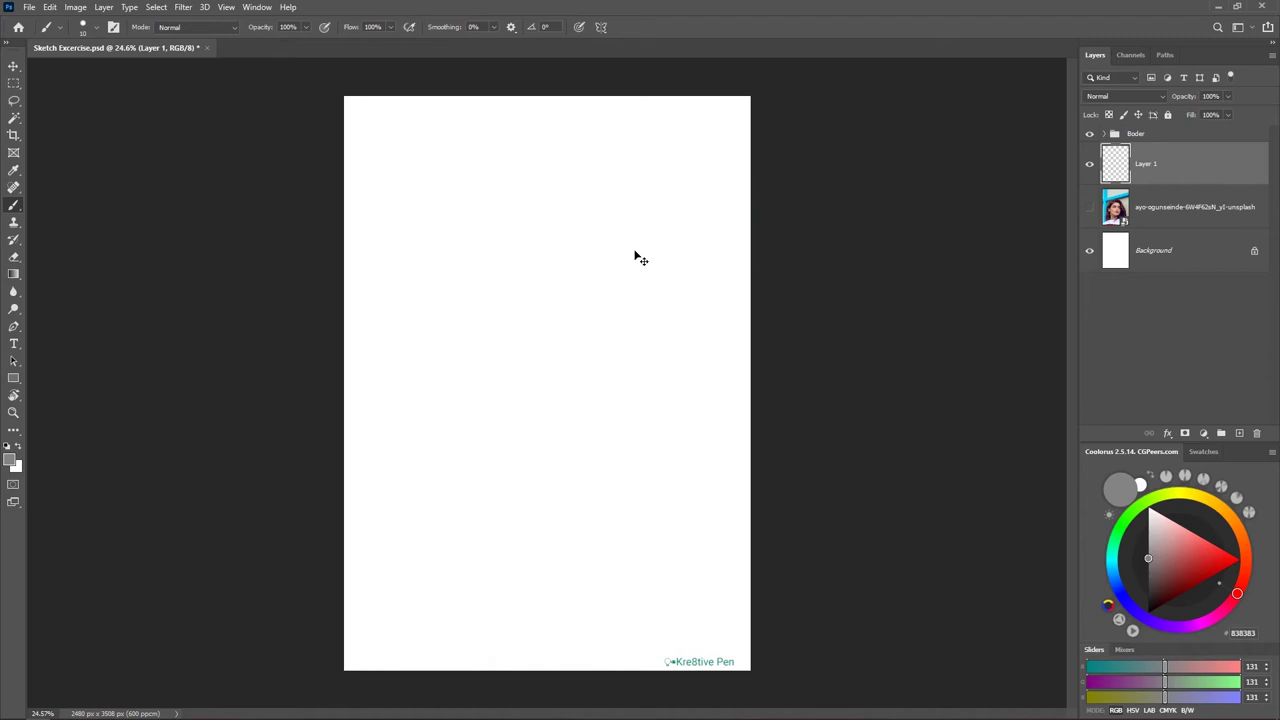
# Show the portrait photo layer and reduce its opacity to 56%
pyautogui.click(1089, 207)
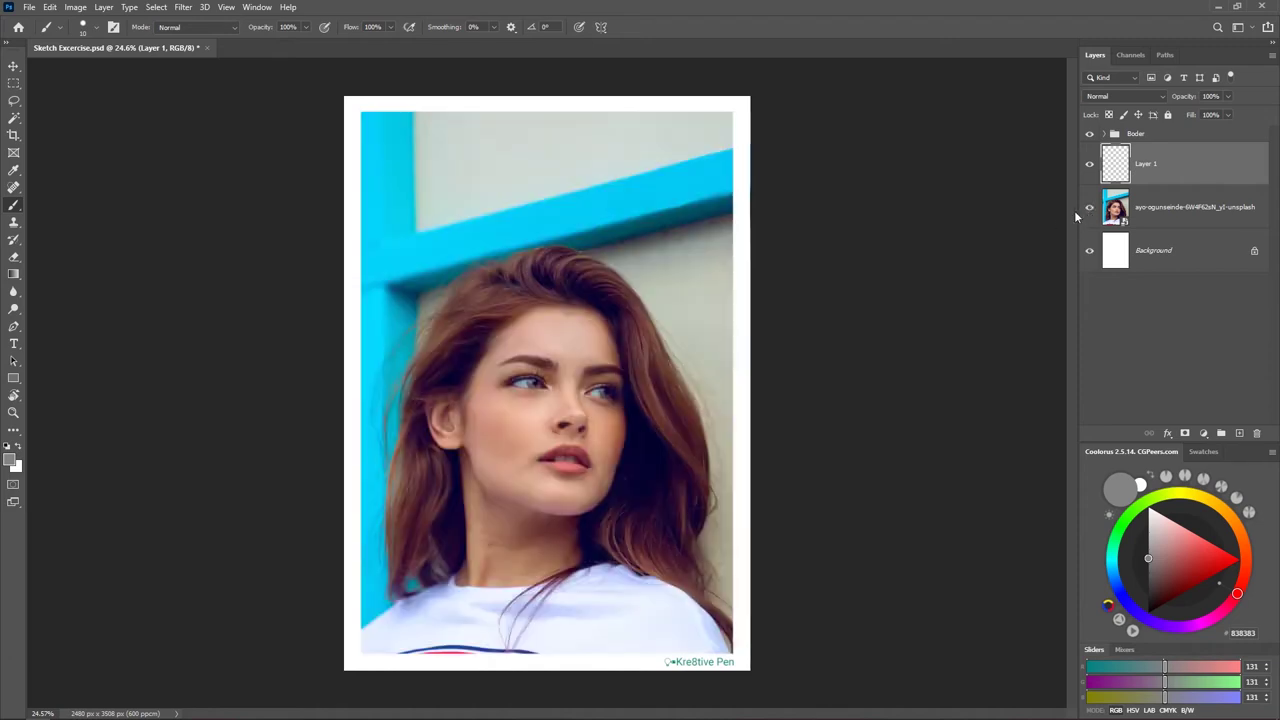
pyautogui.click(1177, 209)
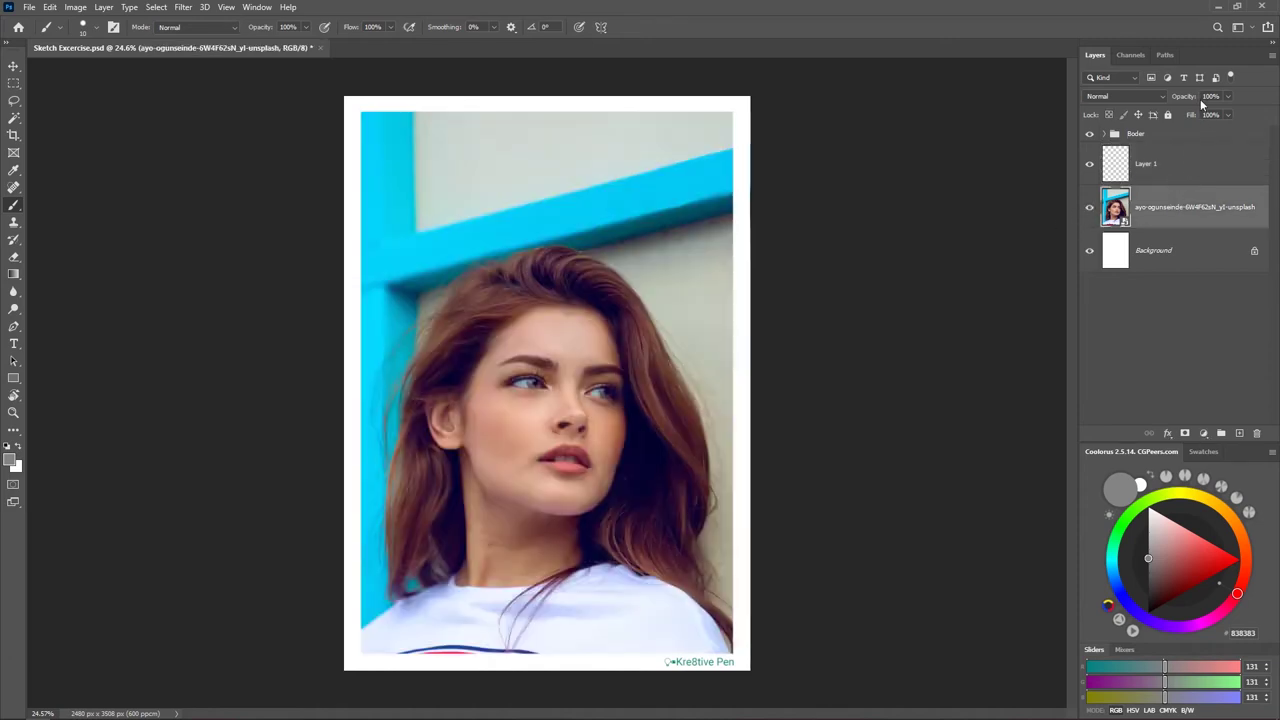
pyautogui.moveTo(1189, 100); pyautogui.dragTo(1170, 102)
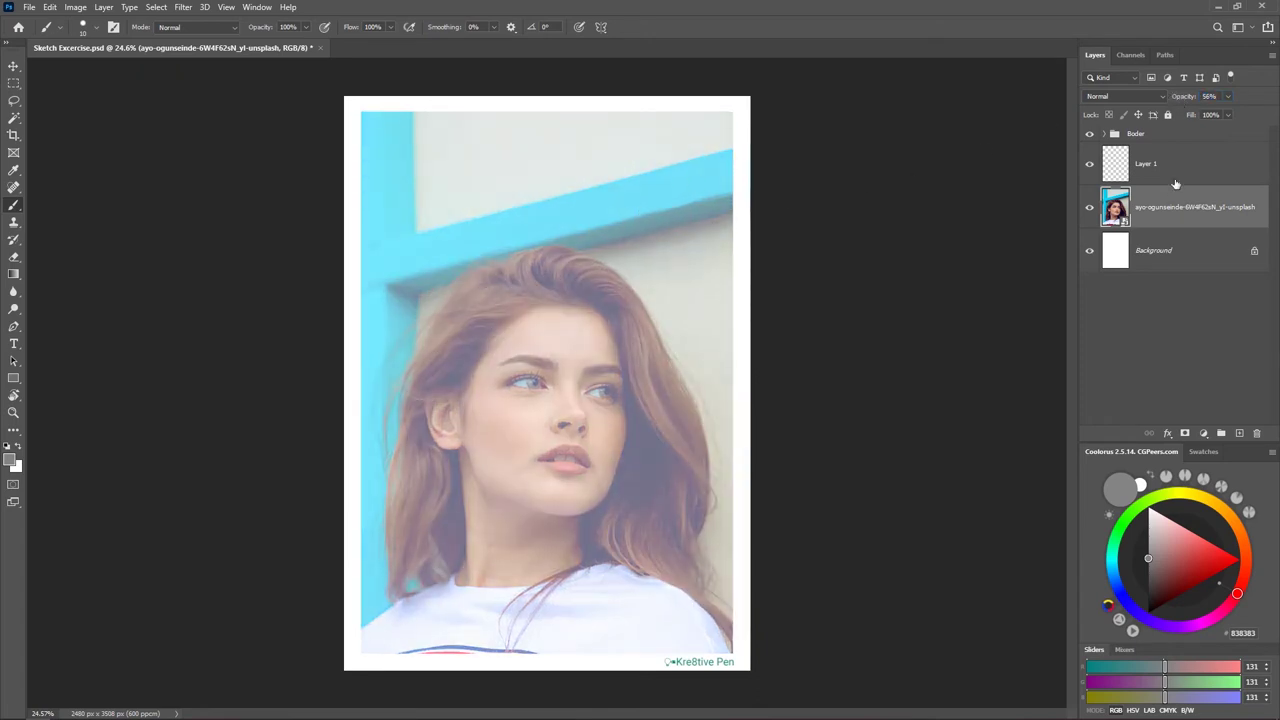
# Make Layer 1 active and darken the foreground color to #404040
pyautogui.click(1145, 167)
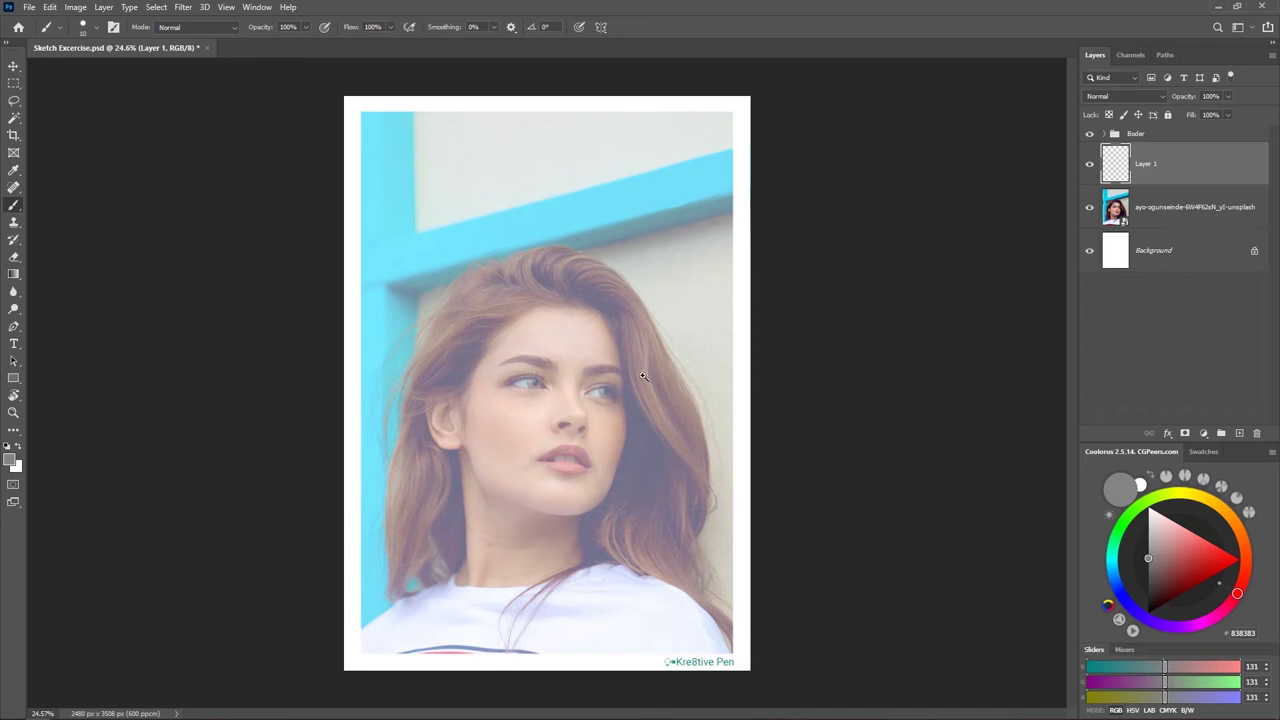
pyautogui.scroll(3, 632, 372)
pyautogui.moveTo(682, 378); pyautogui.dragTo(670, 308)
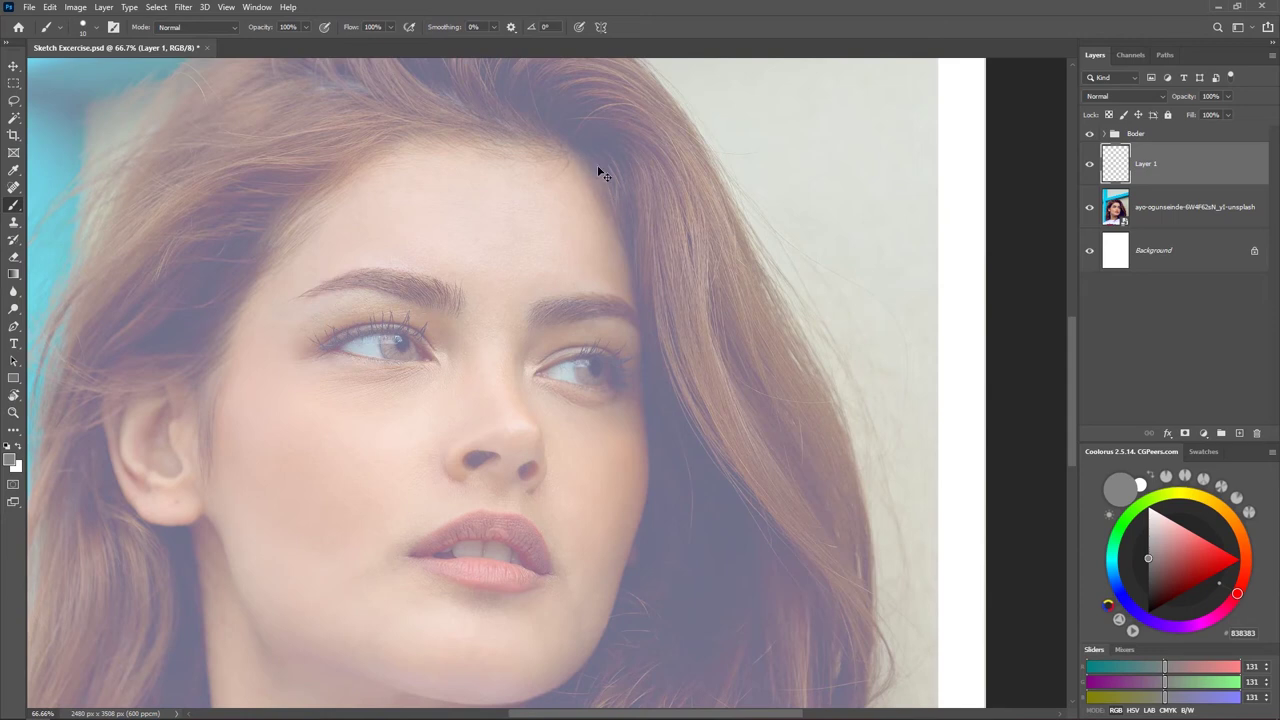
pyautogui.moveTo(1148, 558); pyautogui.dragTo(1146, 588)
# Trace the far side of the forehead from the hairline down to the eyebrow, undoing a stray stroke
pyautogui.moveTo(569, 140)
pyautogui.mouseDown()
pyautogui.moveTo(617, 238)
pyautogui.moveTo(623, 222)
pyautogui.moveTo(635, 316)
pyautogui.mouseUp()
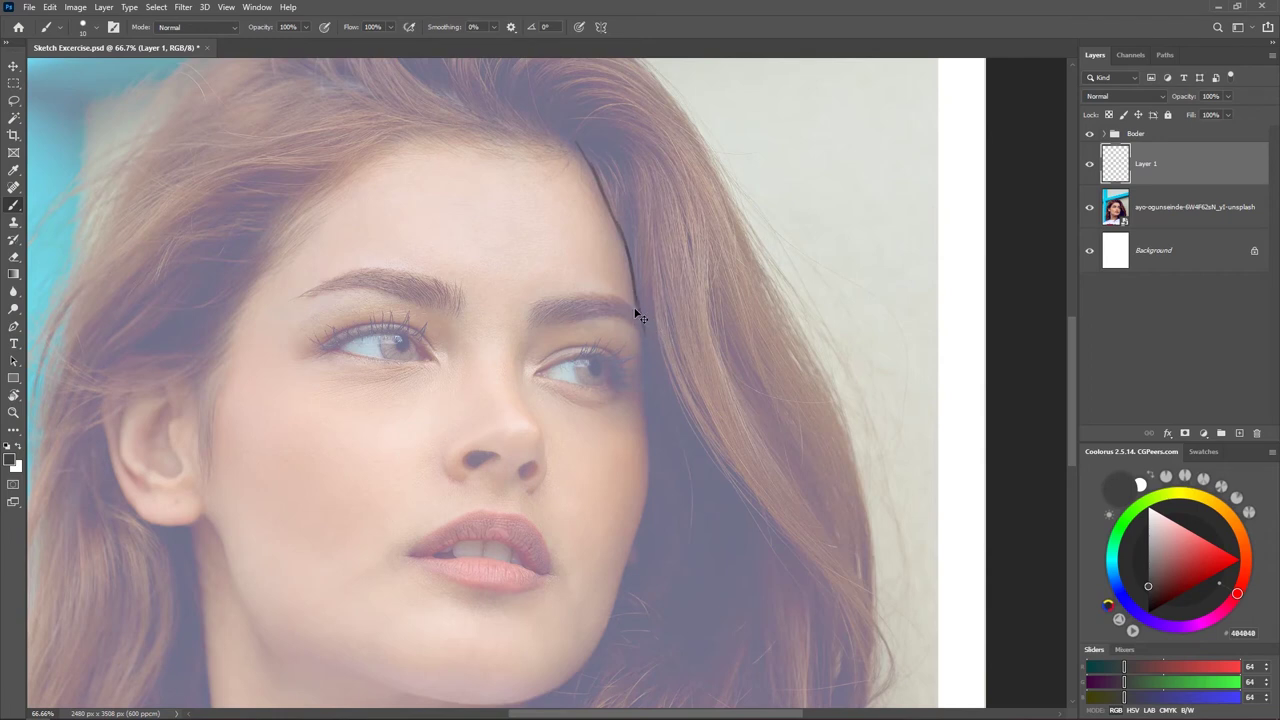
pyautogui.moveTo(624, 374); pyautogui.dragTo(628, 298)
pyautogui.moveTo(640, 214); pyautogui.dragTo(646, 278)
pyautogui.hotkey('ctrl', 'z')
pyautogui.click(636, 296)
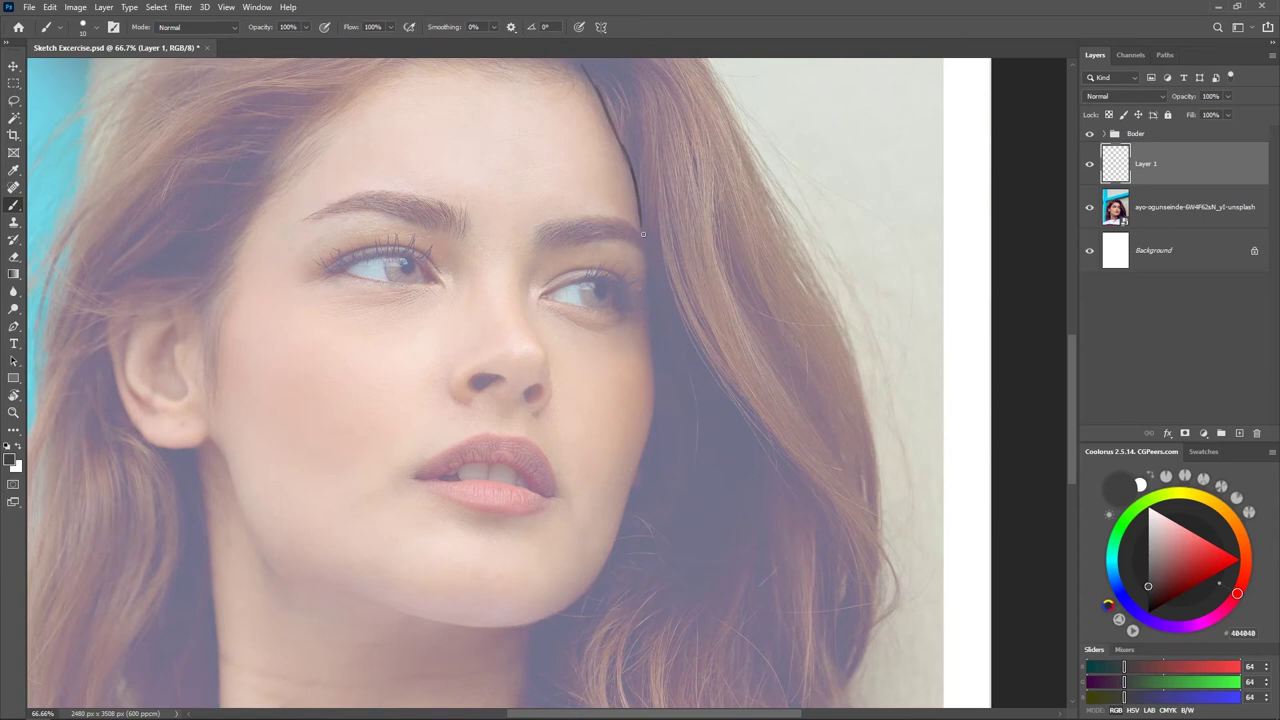
# Continue the face outline from the far eyebrow along the cheek down to the chin
pyautogui.moveTo(643, 251); pyautogui.dragTo(646, 298)
pyautogui.scroll(-2, 663, 380)
pyautogui.moveTo(640, 202)
pyautogui.mouseDown()
pyautogui.moveTo(648, 316)
pyautogui.moveTo(651, 293)
pyautogui.mouseUp()
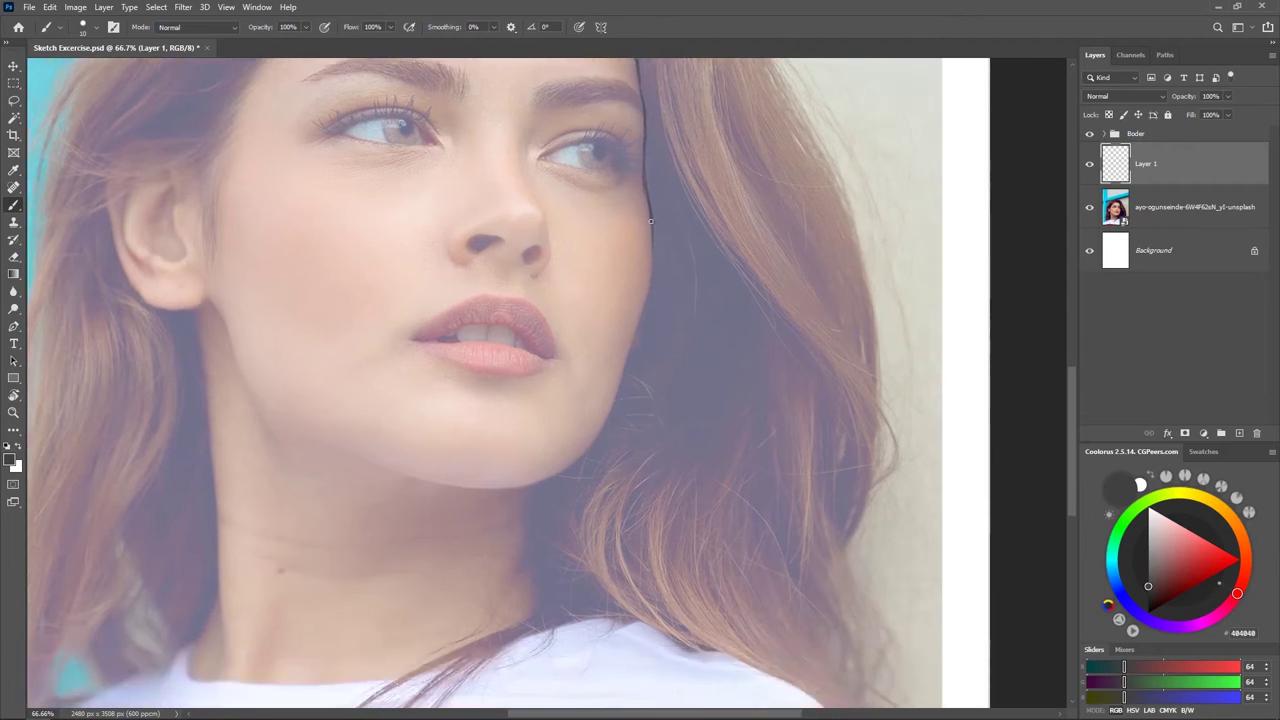
pyautogui.moveTo(651, 221); pyautogui.dragTo(633, 346)
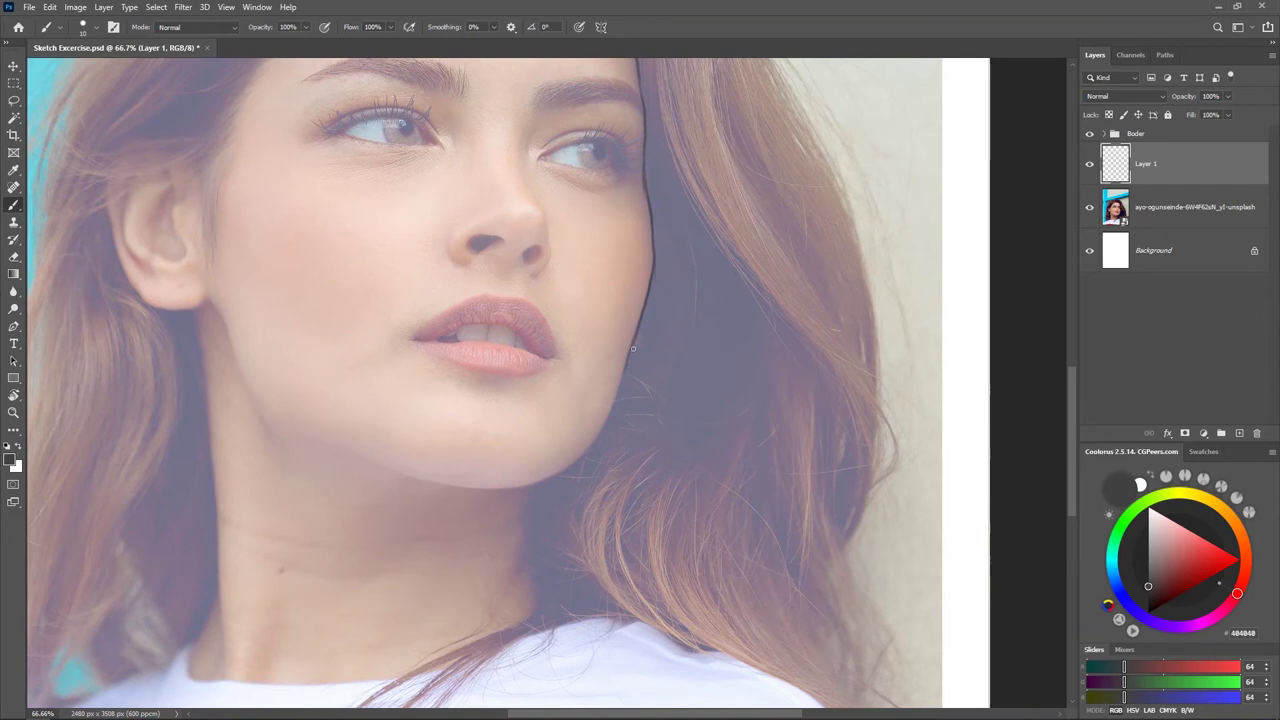
pyautogui.scroll(-2, 614, 443)
pyautogui.moveTo(638, 300); pyautogui.dragTo(590, 392)
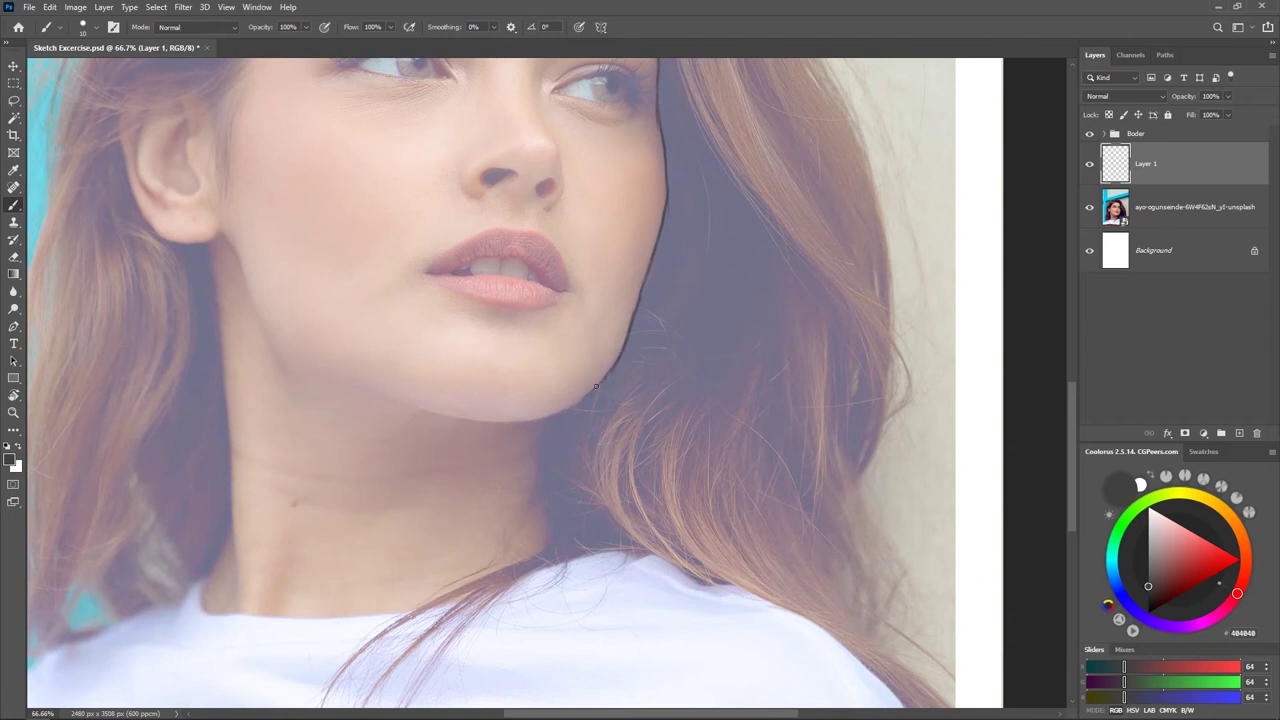
# Trace the underside of the chin and the lower jawline toward the near jaw corner, undoing inaccurate strokes
pyautogui.moveTo(385, 396); pyautogui.dragTo(414, 403)
pyautogui.hotkey('ctrl', 'z')
pyautogui.moveTo(410, 408)
pyautogui.mouseDown()
pyautogui.moveTo(485, 423)
pyautogui.moveTo(450, 419)
pyautogui.moveTo(466, 423)
pyautogui.moveTo(448, 415)
pyautogui.moveTo(541, 417)
pyautogui.mouseUp()
pyautogui.hotkey('ctrl', 'z')
pyautogui.hscroll(-2, 531, 380)
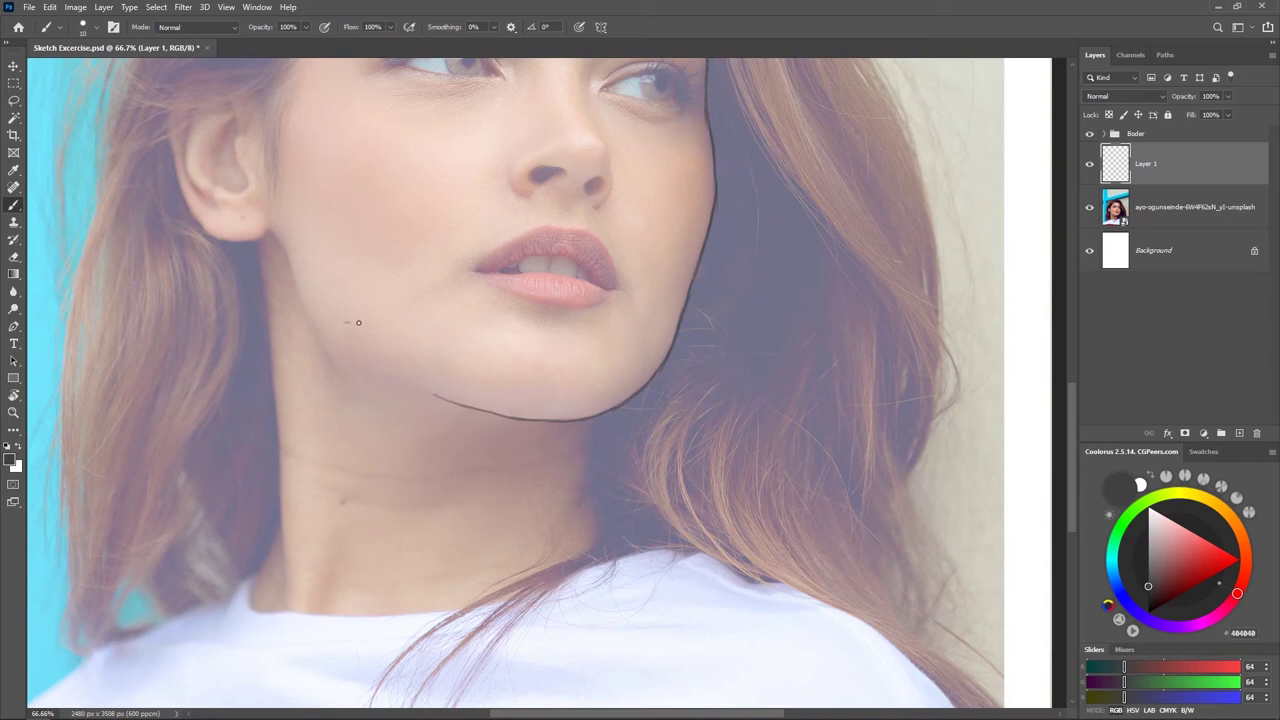
pyautogui.moveTo(343, 324); pyautogui.dragTo(363, 290)
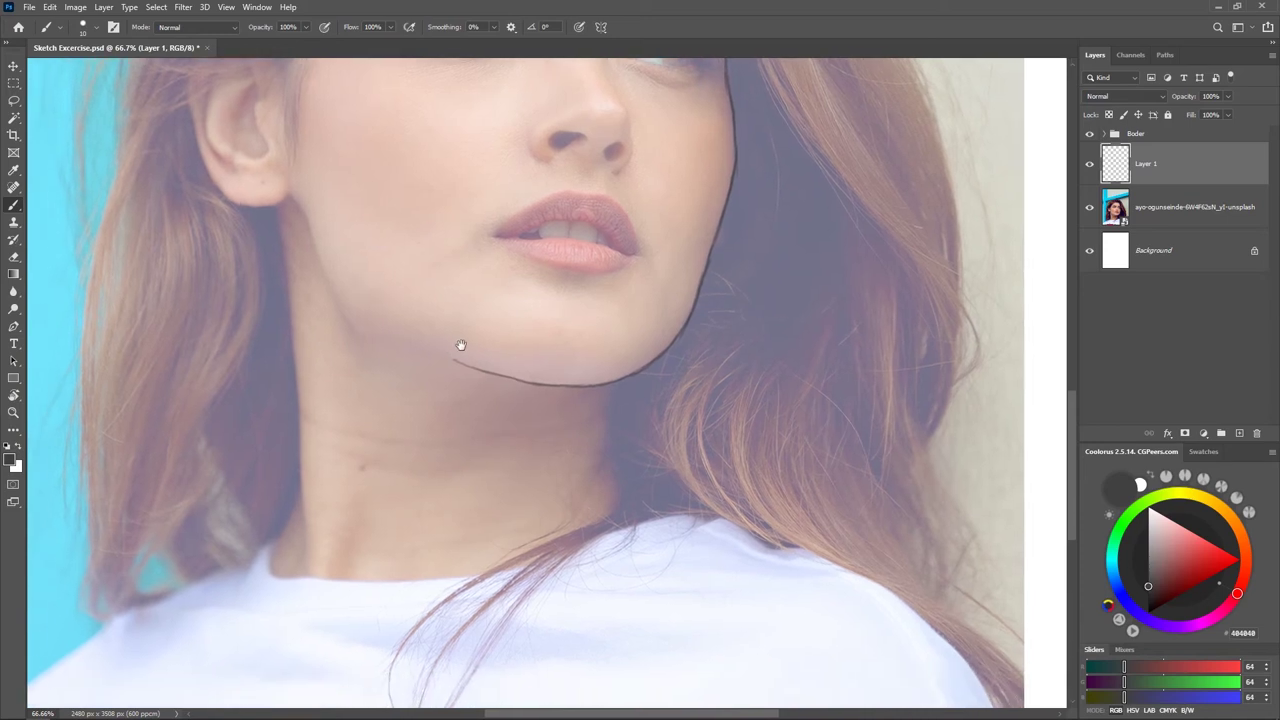
pyautogui.scroll(1, 425, 348)
pyautogui.hscroll(1, 425, 348)
pyautogui.moveTo(344, 348); pyautogui.dragTo(385, 360)
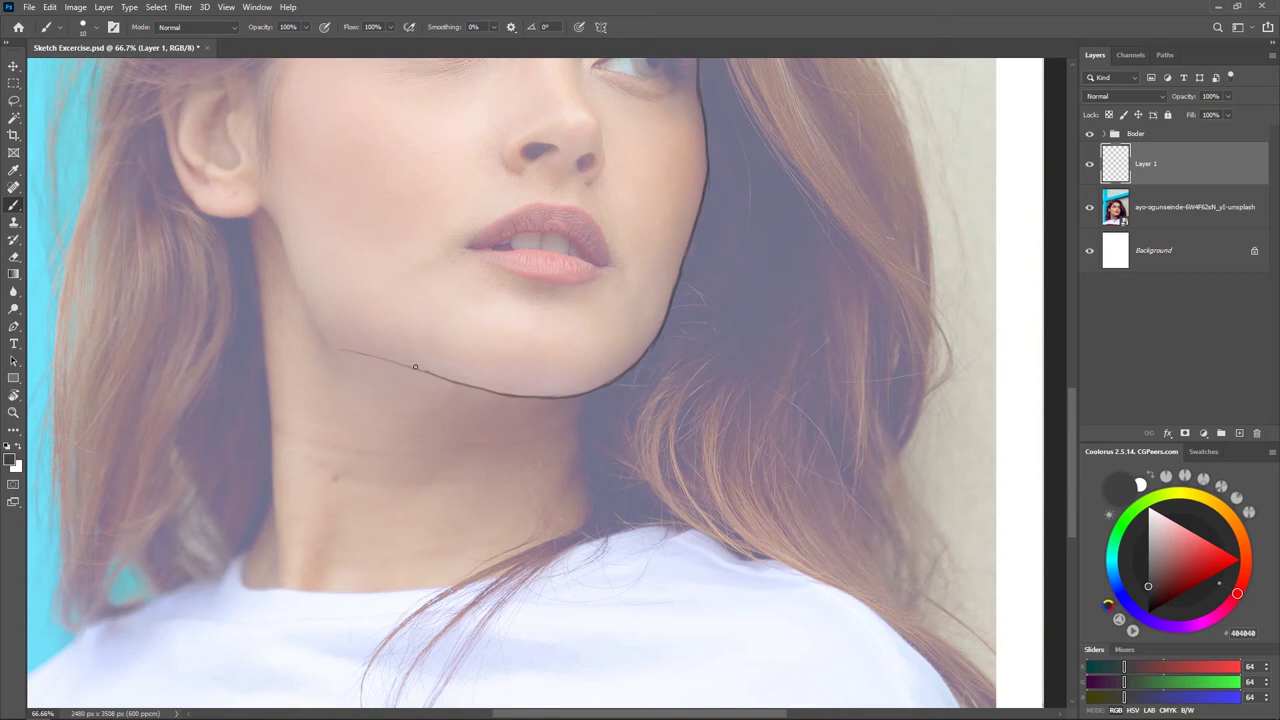
# Trace the near jaw edge from the earlobe down to the jaw corner, joining the chin line
pyautogui.moveTo(262, 207)
pyautogui.mouseDown()
pyautogui.moveTo(272, 259)
pyautogui.moveTo(279, 227)
pyautogui.moveTo(291, 314)
pyautogui.mouseUp()
pyautogui.moveTo(290, 258)
pyautogui.mouseDown()
pyautogui.moveTo(323, 341)
pyautogui.moveTo(308, 307)
pyautogui.moveTo(342, 349)
pyautogui.mouseUp()
pyautogui.moveTo(306, 303); pyautogui.dragTo(347, 349)
pyautogui.moveTo(333, 270); pyautogui.dragTo(451, 410)
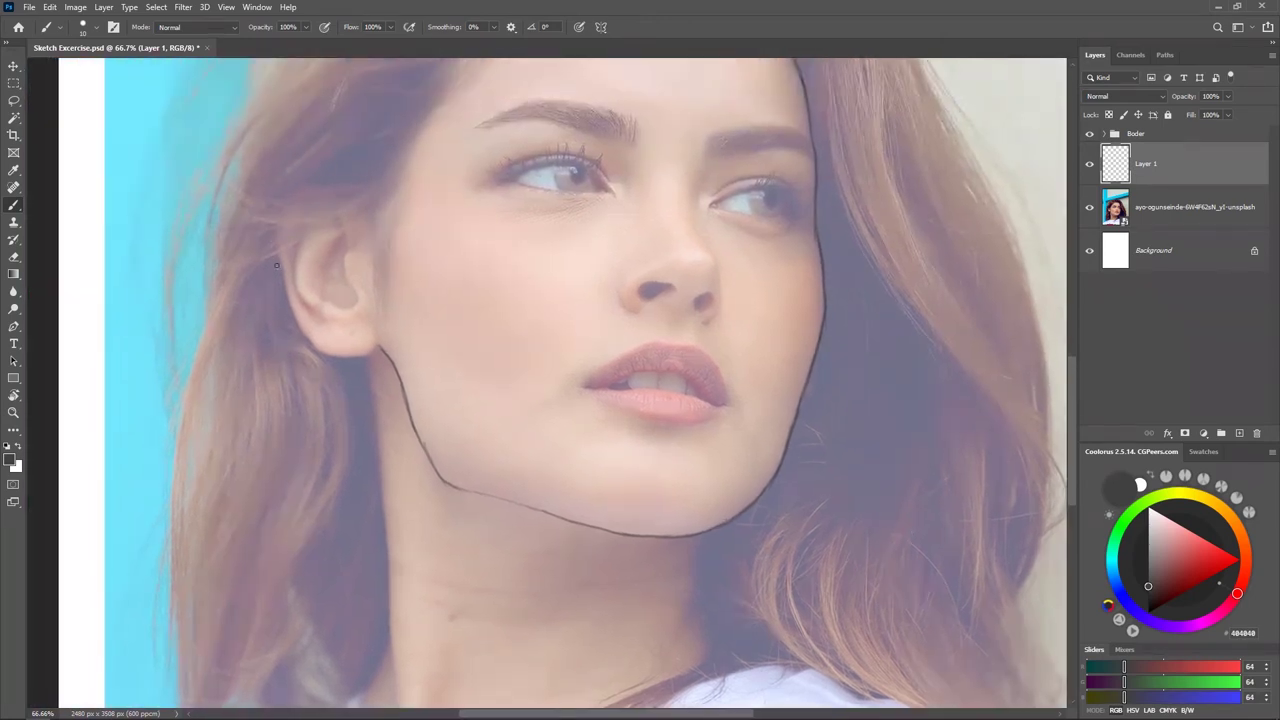
# Trace the ear's outer contour, the earlobe and the inner ear folds
pyautogui.moveTo(286, 278); pyautogui.dragTo(321, 352)
pyautogui.moveTo(378, 347); pyautogui.dragTo(369, 356)
pyautogui.moveTo(297, 242)
pyautogui.mouseDown()
pyautogui.moveTo(299, 293)
pyautogui.moveTo(295, 283)
pyautogui.moveTo(330, 322)
pyautogui.mouseUp()
pyautogui.moveTo(335, 243)
pyautogui.mouseDown()
pyautogui.moveTo(356, 312)
pyautogui.moveTo(350, 253)
pyautogui.moveTo(358, 309)
pyautogui.mouseUp()
pyautogui.moveTo(333, 208); pyautogui.dragTo(343, 228)
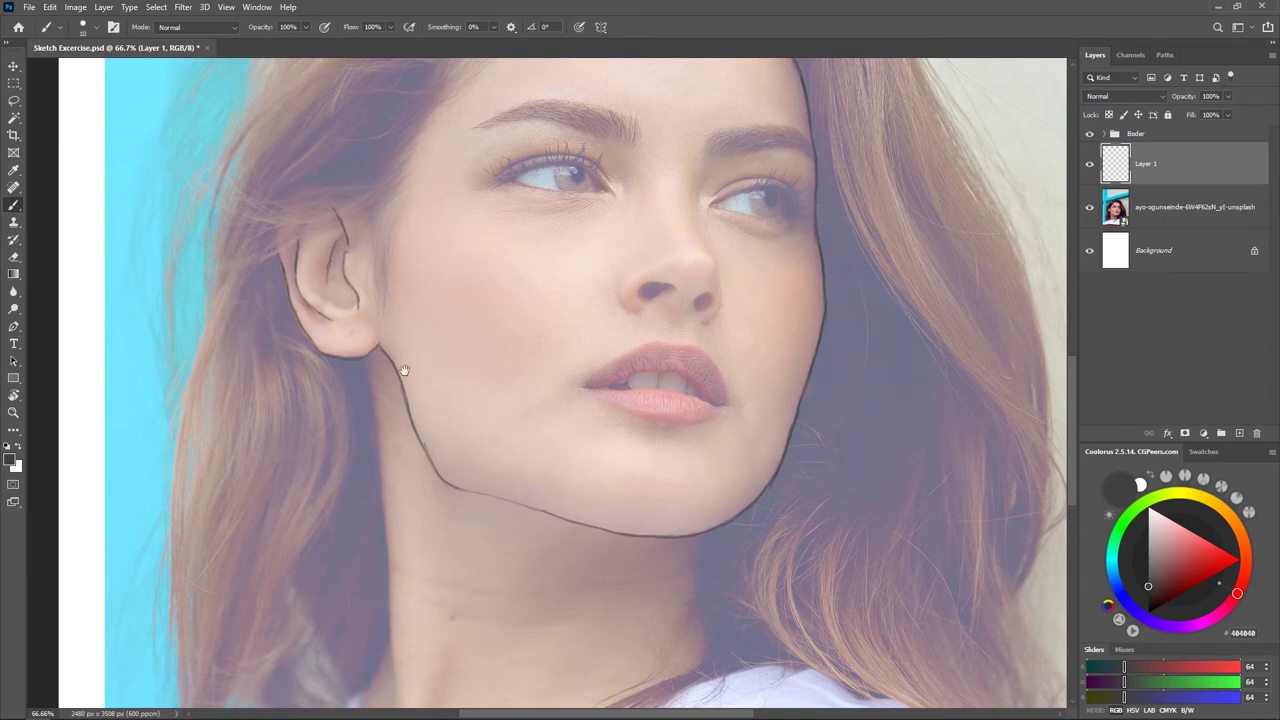
pyautogui.moveTo(479, 349); pyautogui.dragTo(366, 355)
pyautogui.moveTo(400, 283); pyautogui.dragTo(367, 352)
# Trace the near nostril wing and try a stroke along the far side of the nose, undoing the inaccurate line
pyautogui.moveTo(528, 449)
pyautogui.mouseDown()
pyautogui.moveTo(491, 437)
pyautogui.moveTo(458, 381)
pyautogui.mouseUp()
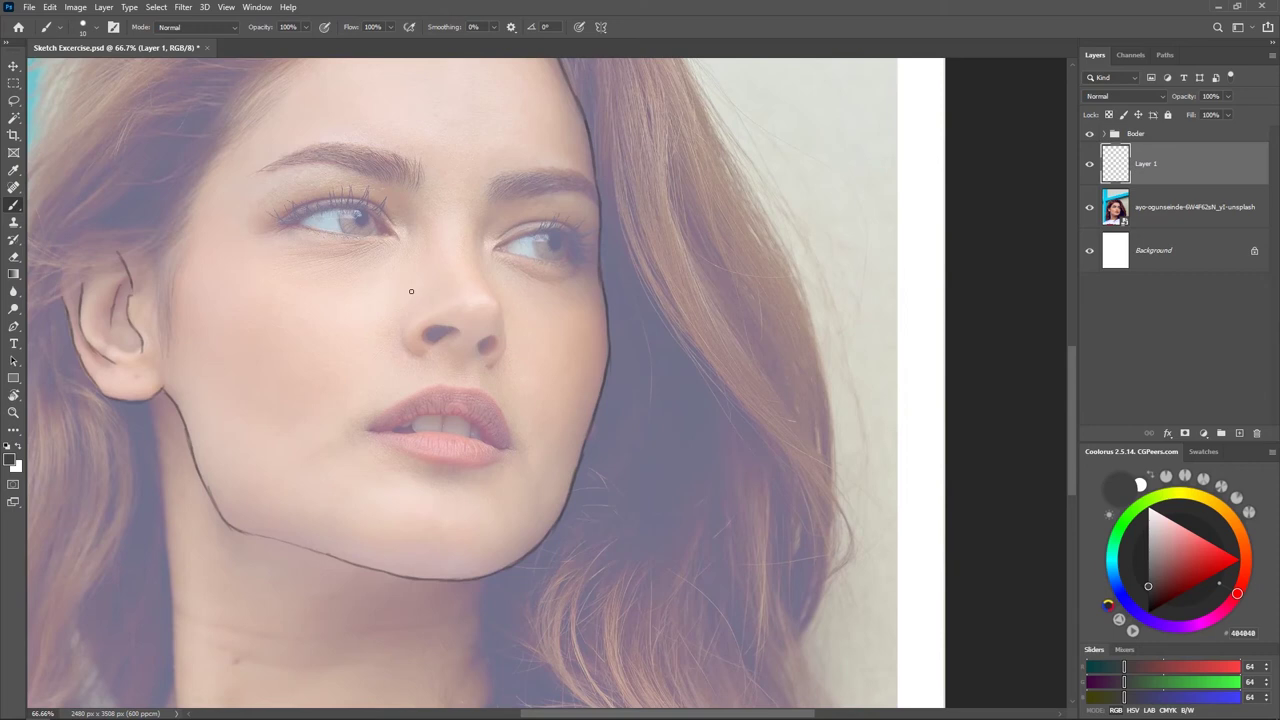
pyautogui.moveTo(404, 346)
pyautogui.mouseDown()
pyautogui.moveTo(405, 323)
pyautogui.moveTo(407, 349)
pyautogui.moveTo(422, 352)
pyautogui.mouseUp()
pyautogui.moveTo(477, 262)
pyautogui.mouseDown()
pyautogui.moveTo(500, 333)
pyautogui.moveTo(502, 313)
pyautogui.moveTo(498, 363)
pyautogui.moveTo(506, 335)
pyautogui.moveTo(499, 377)
pyautogui.moveTo(481, 375)
pyautogui.moveTo(474, 331)
pyautogui.mouseUp()
pyautogui.hotkey('ctrl', 'z')
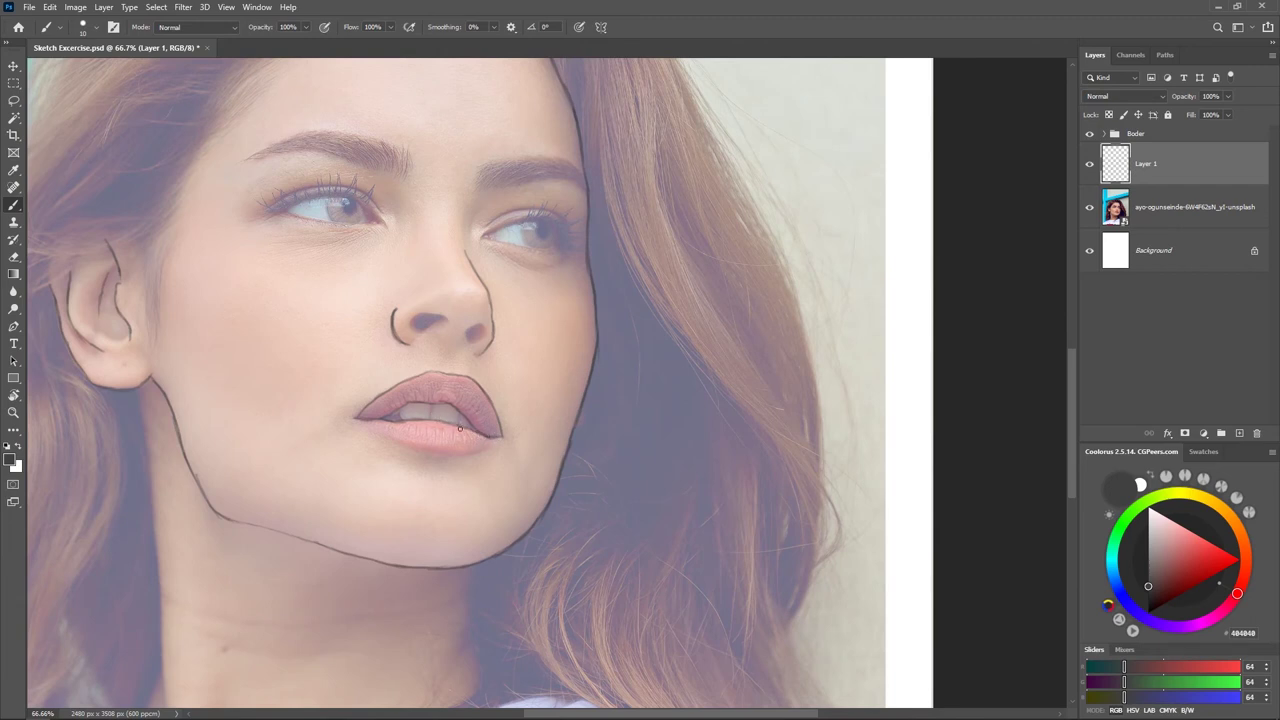
# Trace the lower lip's outline and check the line work with the photo layer hidden, showing the photo again
pyautogui.moveTo(369, 428); pyautogui.dragTo(408, 446)
pyautogui.moveTo(661, 395); pyautogui.dragTo(617, 382)
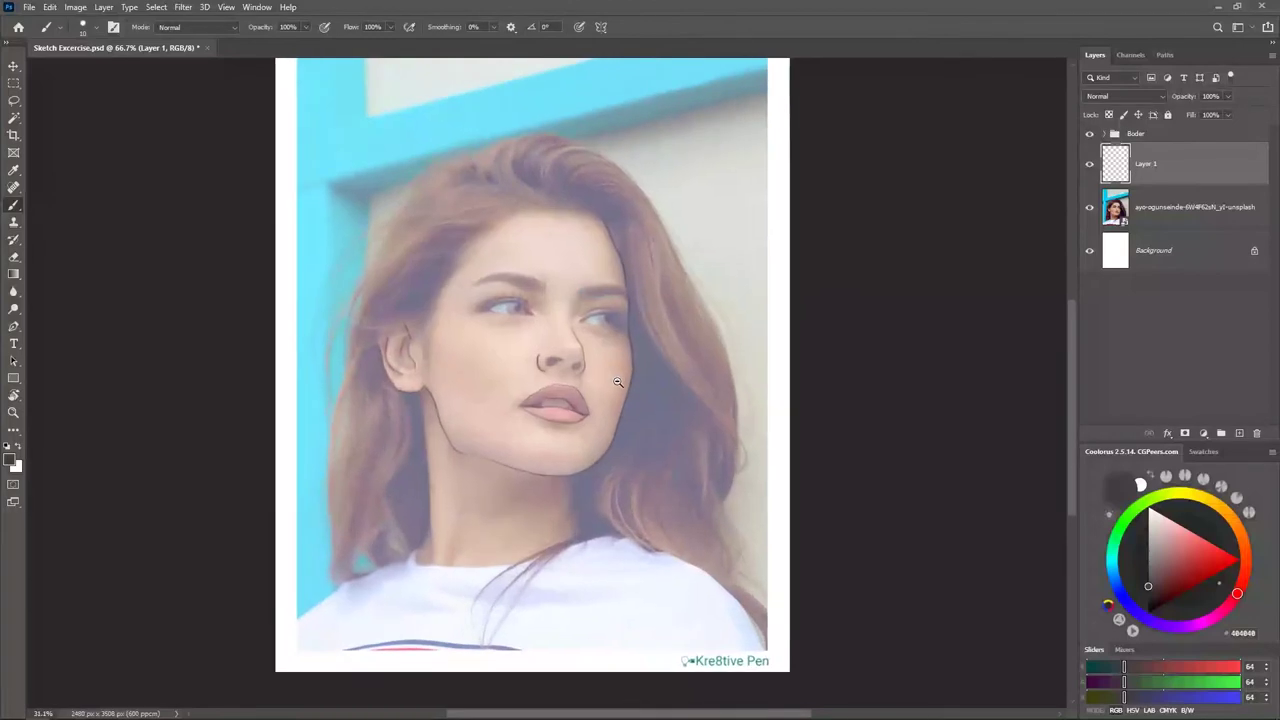
pyautogui.click(1090, 207)
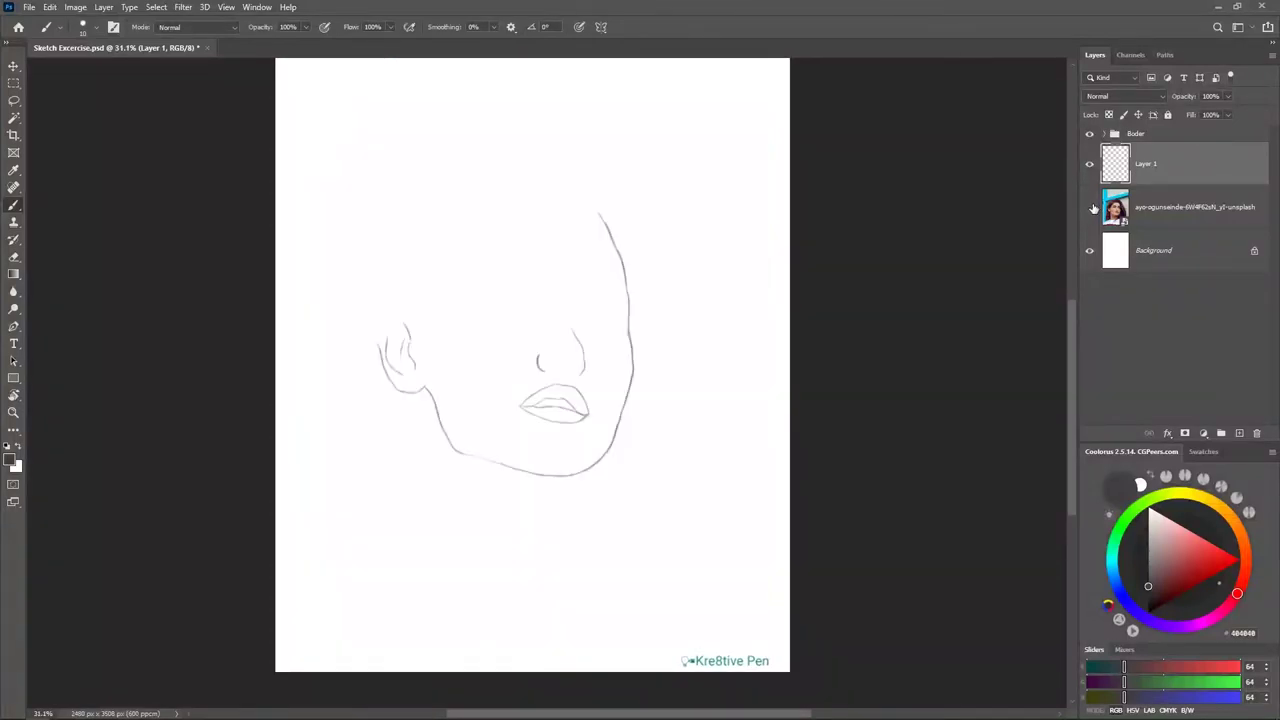
pyautogui.click(1090, 207)
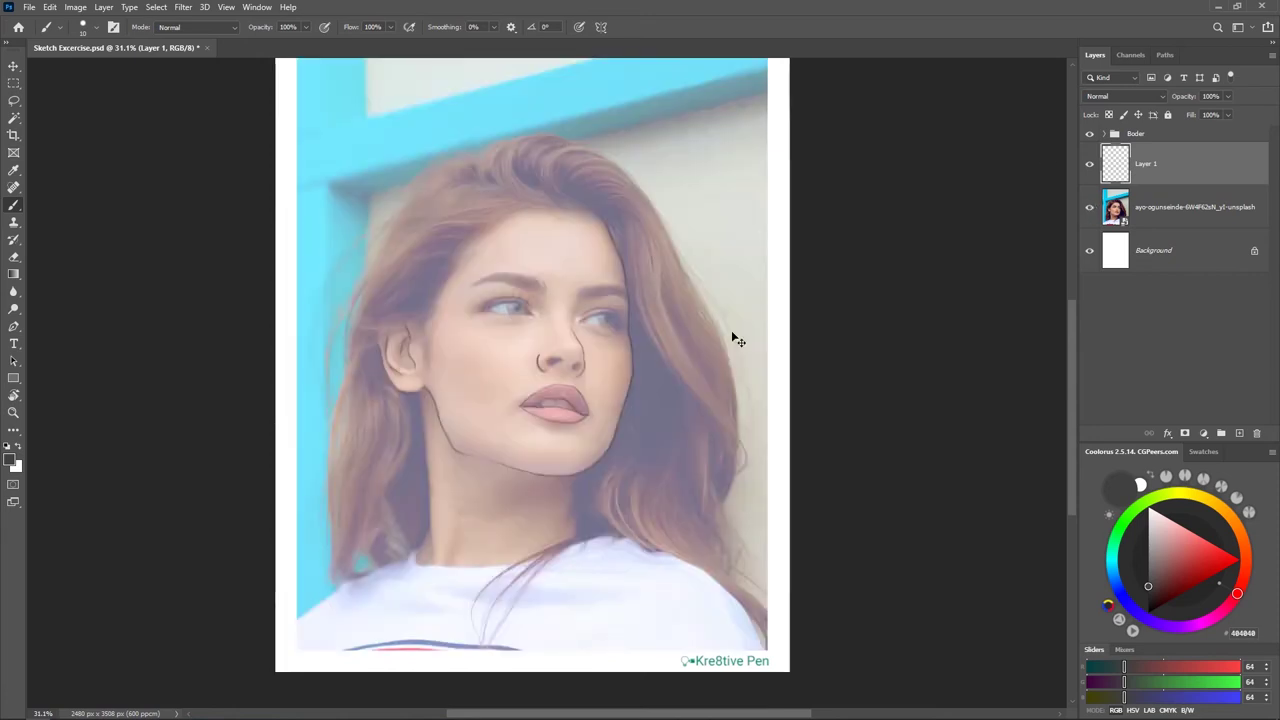
# Trace the inner edge of the far-side hair from the forehead down beside the cheek, redoing inaccurate strokes
pyautogui.moveTo(673, 442); pyautogui.dragTo(745, 445)
pyautogui.moveTo(722, 145); pyautogui.dragTo(711, 367)
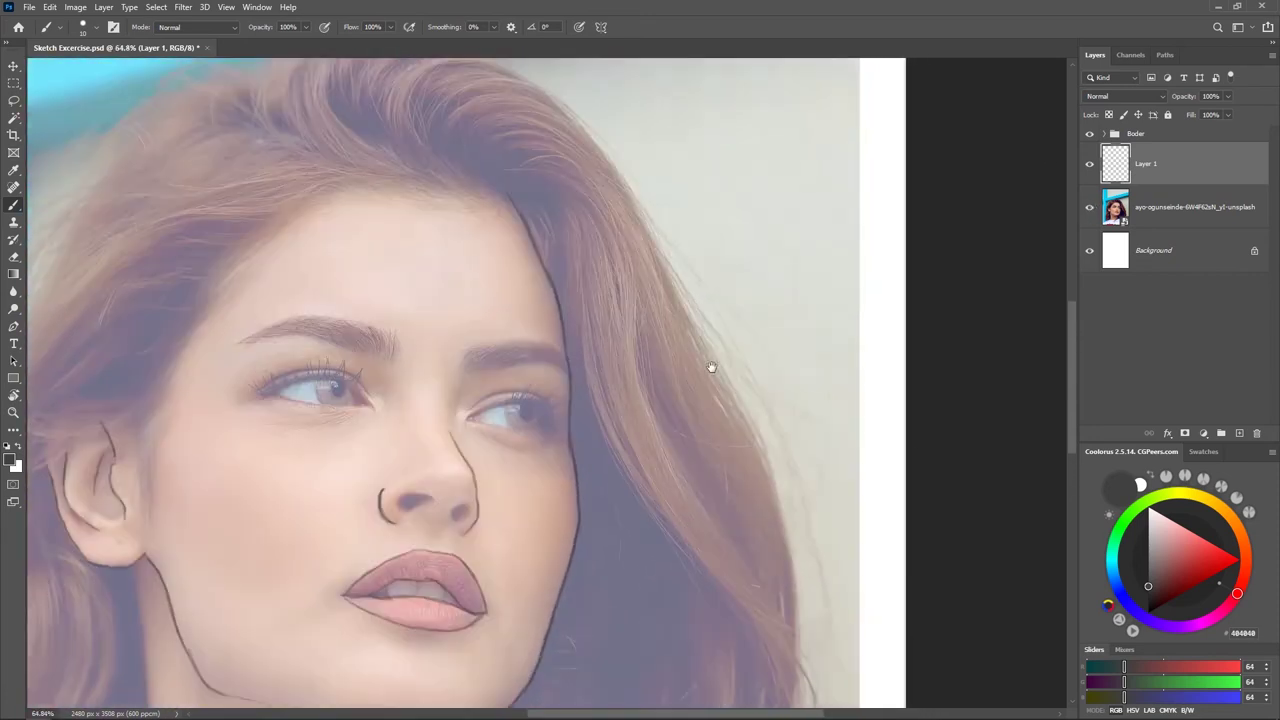
pyautogui.moveTo(582, 290); pyautogui.dragTo(607, 256)
pyautogui.moveTo(615, 334)
pyautogui.mouseDown()
pyautogui.moveTo(606, 271)
pyautogui.moveTo(558, 186)
pyautogui.moveTo(552, 206)
pyautogui.moveTo(587, 278)
pyautogui.moveTo(590, 390)
pyautogui.mouseUp()
pyautogui.moveTo(647, 458); pyautogui.dragTo(596, 315)
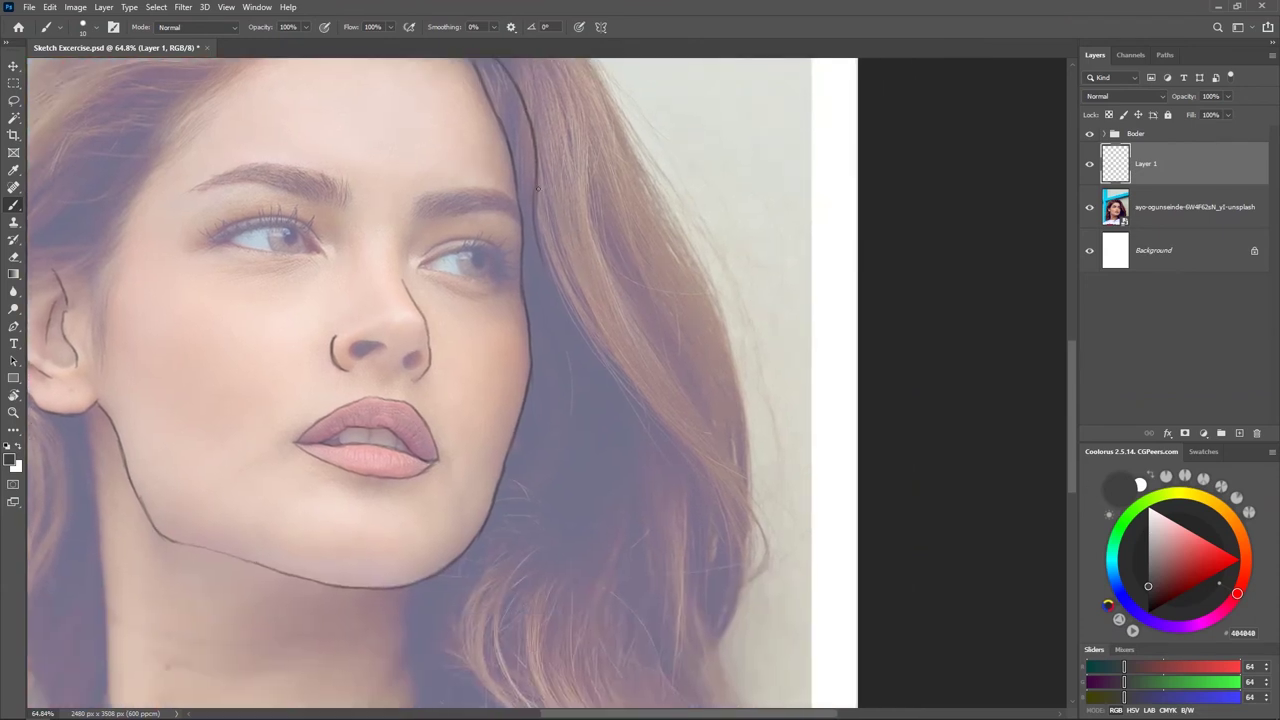
pyautogui.moveTo(533, 185); pyautogui.dragTo(536, 225)
pyautogui.hotkey('ctrl', 'z')
pyautogui.hotkey('ctrl', 'z')
pyautogui.moveTo(535, 176); pyautogui.dragTo(553, 292)
# Trace the lower hair lock beside the neck and the hair's edge over the far shoulder, undoing an inaccurate stroke
pyautogui.moveTo(545, 252)
pyautogui.mouseDown()
pyautogui.moveTo(614, 374)
pyautogui.moveTo(600, 362)
pyautogui.moveTo(674, 446)
pyautogui.moveTo(665, 287)
pyautogui.moveTo(702, 378)
pyautogui.moveTo(700, 430)
pyautogui.moveTo(696, 382)
pyautogui.moveTo(484, 318)
pyautogui.moveTo(476, 372)
pyautogui.moveTo(491, 415)
pyautogui.mouseUp()
pyautogui.hotkey('ctrl', 'z')
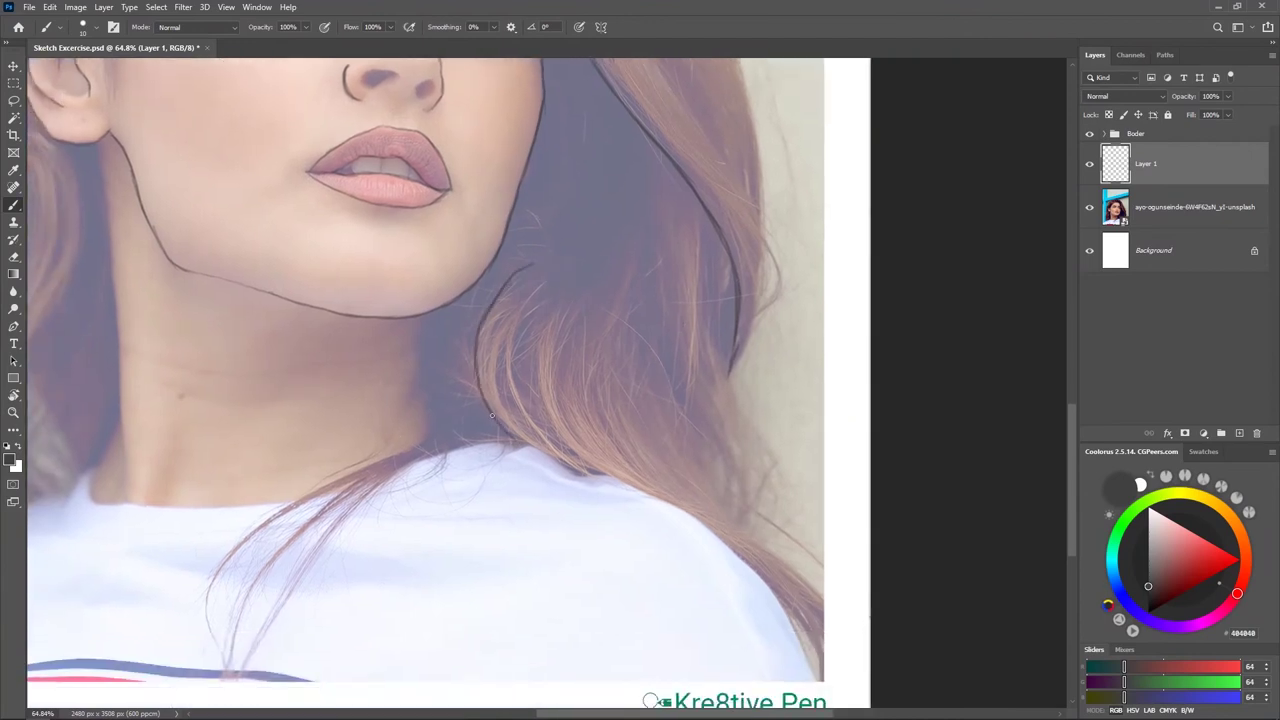
pyautogui.moveTo(477, 352)
pyautogui.mouseDown()
pyautogui.moveTo(562, 460)
pyautogui.moveTo(618, 486)
pyautogui.mouseUp()
pyautogui.moveTo(661, 510); pyautogui.dragTo(586, 457)
pyautogui.moveTo(496, 410); pyautogui.dragTo(560, 436)
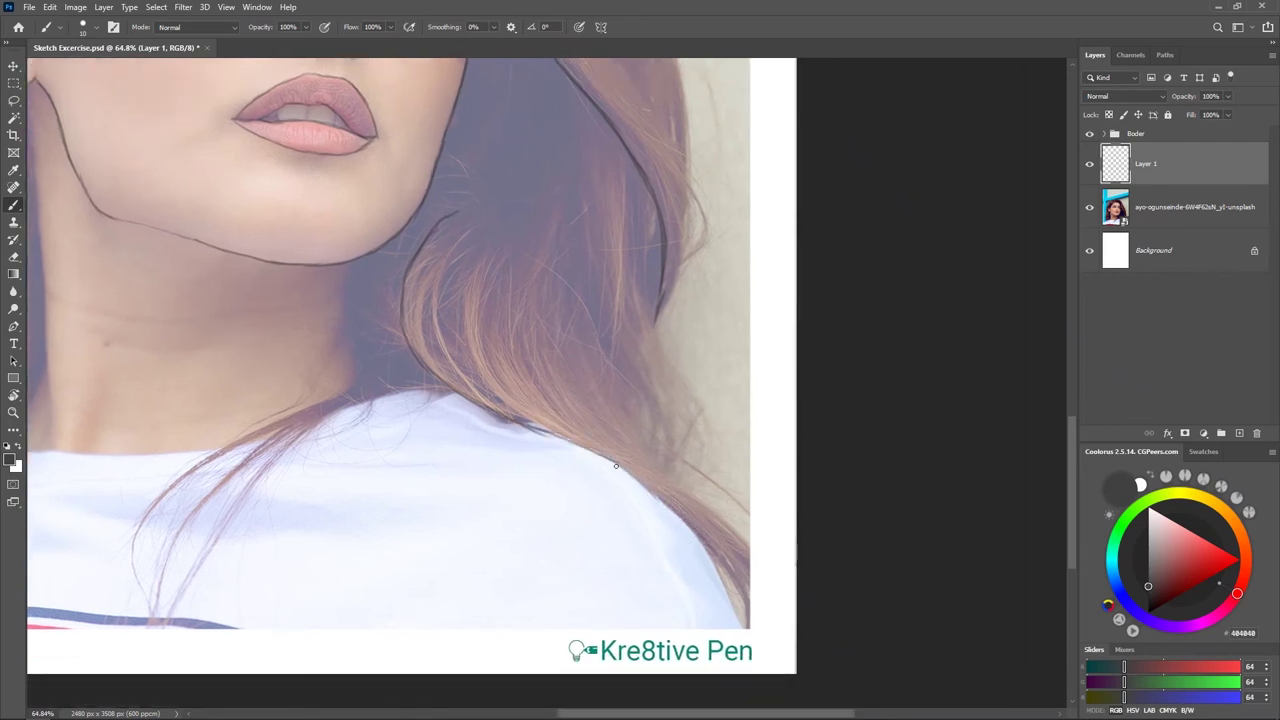
pyautogui.moveTo(727, 370); pyautogui.dragTo(739, 564)
pyautogui.moveTo(731, 397); pyautogui.dragTo(808, 547)
# Trace the hairline across the forehead and the swept front lock rising above it
pyautogui.moveTo(350, 300)
pyautogui.mouseDown()
pyautogui.moveTo(626, 140)
pyautogui.moveTo(586, 174)
pyautogui.mouseUp()
pyautogui.moveTo(425, 313)
pyautogui.mouseDown()
pyautogui.moveTo(447, 319)
pyautogui.moveTo(420, 292)
pyautogui.moveTo(466, 212)
pyautogui.moveTo(584, 110)
pyautogui.moveTo(660, 150)
pyautogui.moveTo(688, 140)
pyautogui.moveTo(689, 231)
pyautogui.moveTo(676, 250)
pyautogui.mouseUp()
pyautogui.moveTo(627, 214)
pyautogui.mouseDown()
pyautogui.moveTo(594, 208)
pyautogui.moveTo(556, 145)
pyautogui.moveTo(577, 113)
pyautogui.moveTo(666, 90)
pyautogui.moveTo(740, 140)
pyautogui.mouseUp()
pyautogui.moveTo(800, 288); pyautogui.dragTo(743, 249)
# Trace the outer contour of the far-side hair from the crown down to the shoulder, redoing inaccurate strokes
pyautogui.moveTo(678, 98); pyautogui.dragTo(777, 229)
pyautogui.moveTo(808, 265); pyautogui.dragTo(780, 221)
pyautogui.moveTo(748, 188); pyautogui.dragTo(805, 290)
pyautogui.hotkey('ctrl', 'z')
pyautogui.moveTo(700, 104)
pyautogui.mouseDown()
pyautogui.moveTo(801, 297)
pyautogui.moveTo(761, 216)
pyautogui.moveTo(787, 272)
pyautogui.mouseUp()
pyautogui.hotkey('ctrl', 'z')
pyautogui.moveTo(730, 154)
pyautogui.mouseDown()
pyautogui.moveTo(852, 398)
pyautogui.moveTo(840, 240)
pyautogui.moveTo(867, 470)
pyautogui.moveTo(837, 598)
pyautogui.mouseUp()
pyautogui.hotkey('ctrl', 'z')
pyautogui.moveTo(852, 472); pyautogui.dragTo(842, 629)
pyautogui.moveTo(627, 273); pyautogui.dragTo(691, 349)
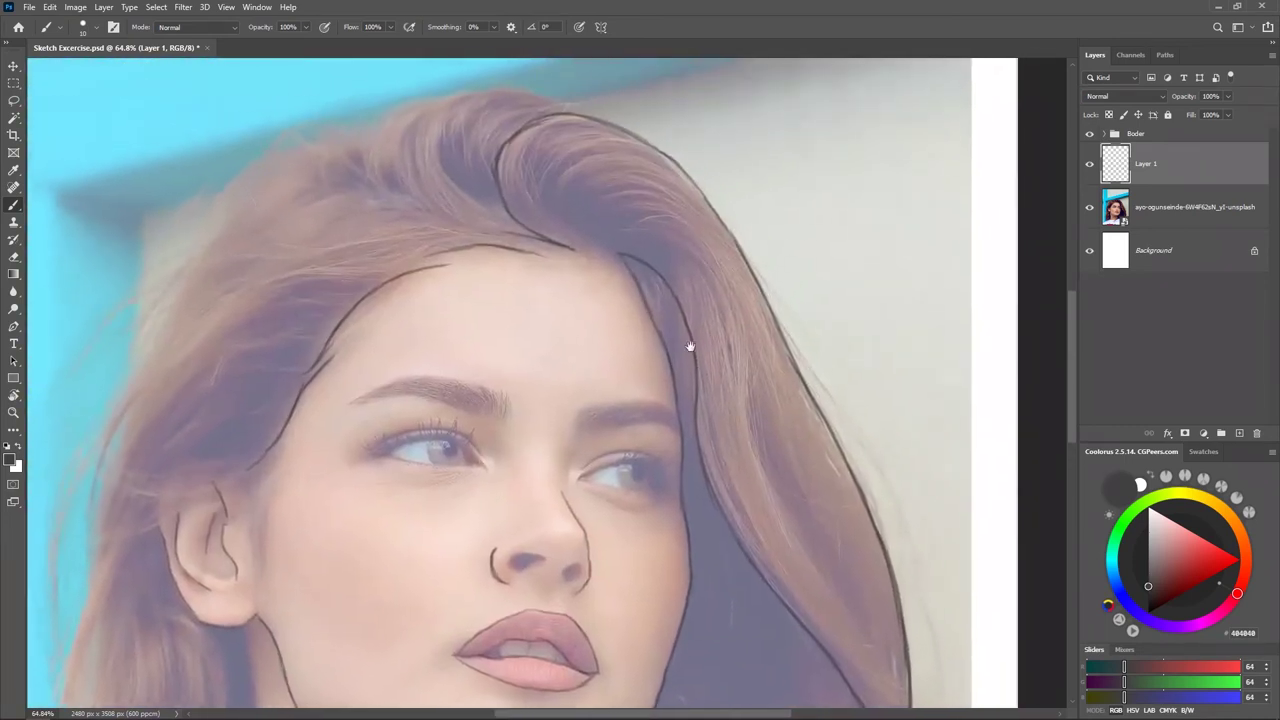
# Draw the curved strands inside the swept front lock above the forehead, replacing the first attempts
pyautogui.moveTo(596, 254)
pyautogui.mouseDown()
pyautogui.moveTo(546, 186)
pyautogui.moveTo(584, 210)
pyautogui.moveTo(582, 192)
pyautogui.mouseUp()
pyautogui.moveTo(578, 250); pyautogui.dragTo(558, 178)
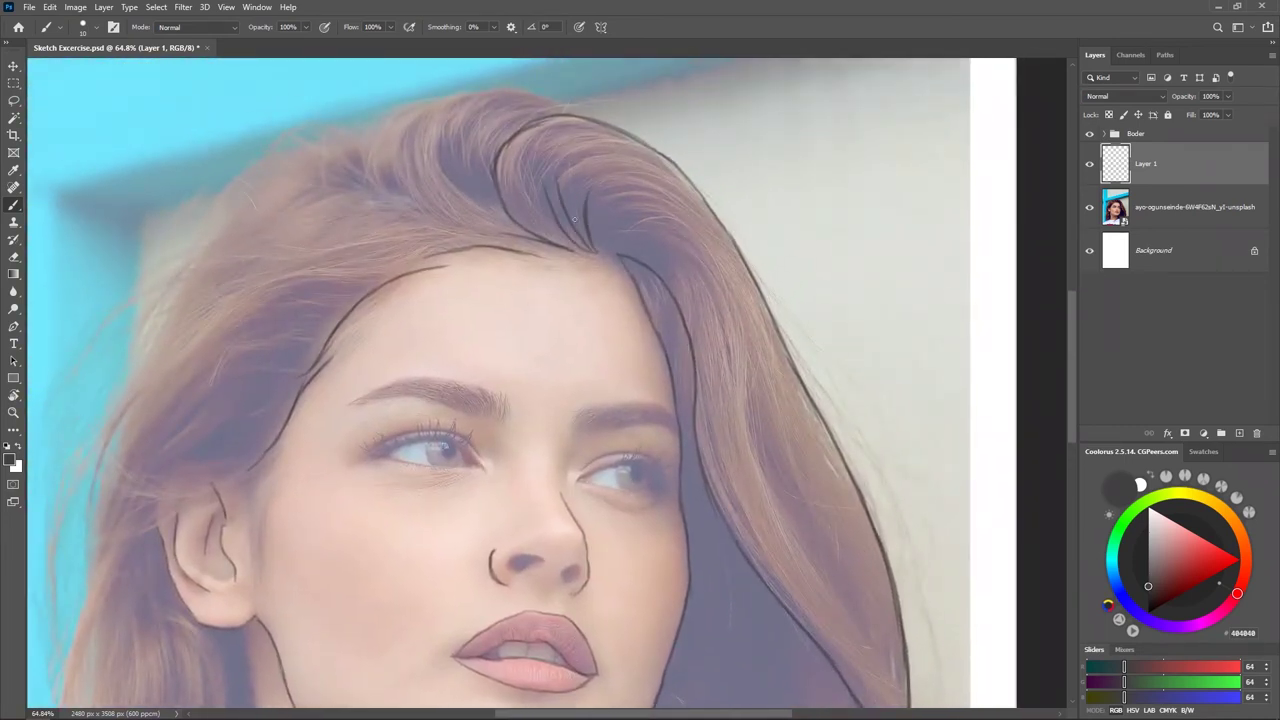
pyautogui.hotkey('ctrl', 'z')
pyautogui.hotkey('ctrl', 'z')
pyautogui.hotkey('ctrl', 'z')
pyautogui.moveTo(562, 234); pyautogui.dragTo(574, 155)
pyautogui.moveTo(556, 234); pyautogui.dragTo(559, 136)
pyautogui.moveTo(566, 234)
pyautogui.mouseDown()
pyautogui.moveTo(600, 166)
pyautogui.moveTo(609, 198)
pyautogui.mouseUp()
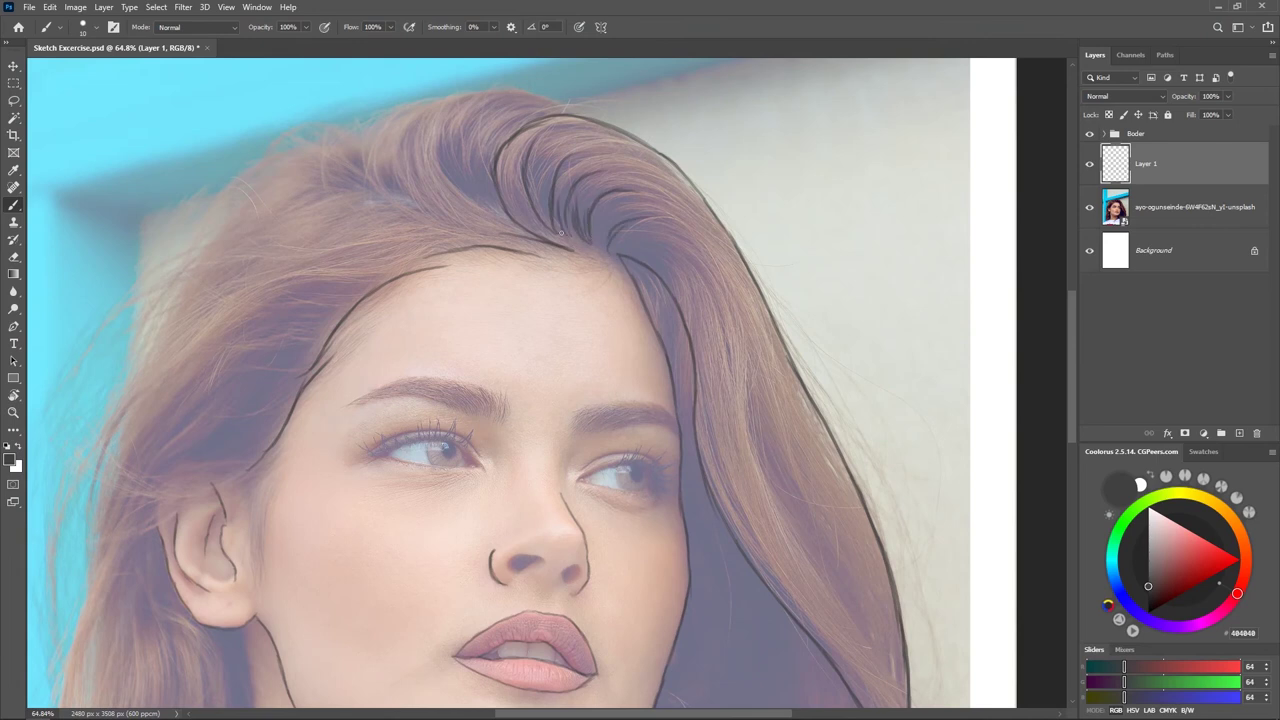
pyautogui.moveTo(548, 237)
pyautogui.mouseDown()
pyautogui.moveTo(513, 167)
pyautogui.moveTo(526, 254)
pyautogui.mouseUp()
# Trace the top contour of the crown and the swept locks behind the front lock, undoing inaccurate strokes
pyautogui.moveTo(481, 319)
pyautogui.mouseDown()
pyautogui.moveTo(416, 272)
pyautogui.moveTo(395, 207)
pyautogui.moveTo(421, 185)
pyautogui.moveTo(500, 174)
pyautogui.moveTo(542, 190)
pyautogui.mouseUp()
pyautogui.hotkey('ctrl', 'z')
pyautogui.hotkey('ctrl', 'z')
pyautogui.hotkey('ctrl', 'z')
pyautogui.hotkey('ctrl', 'z')
pyautogui.moveTo(402, 204)
pyautogui.mouseDown()
pyautogui.moveTo(428, 181)
pyautogui.moveTo(477, 172)
pyautogui.moveTo(557, 185)
pyautogui.moveTo(486, 206)
pyautogui.mouseUp()
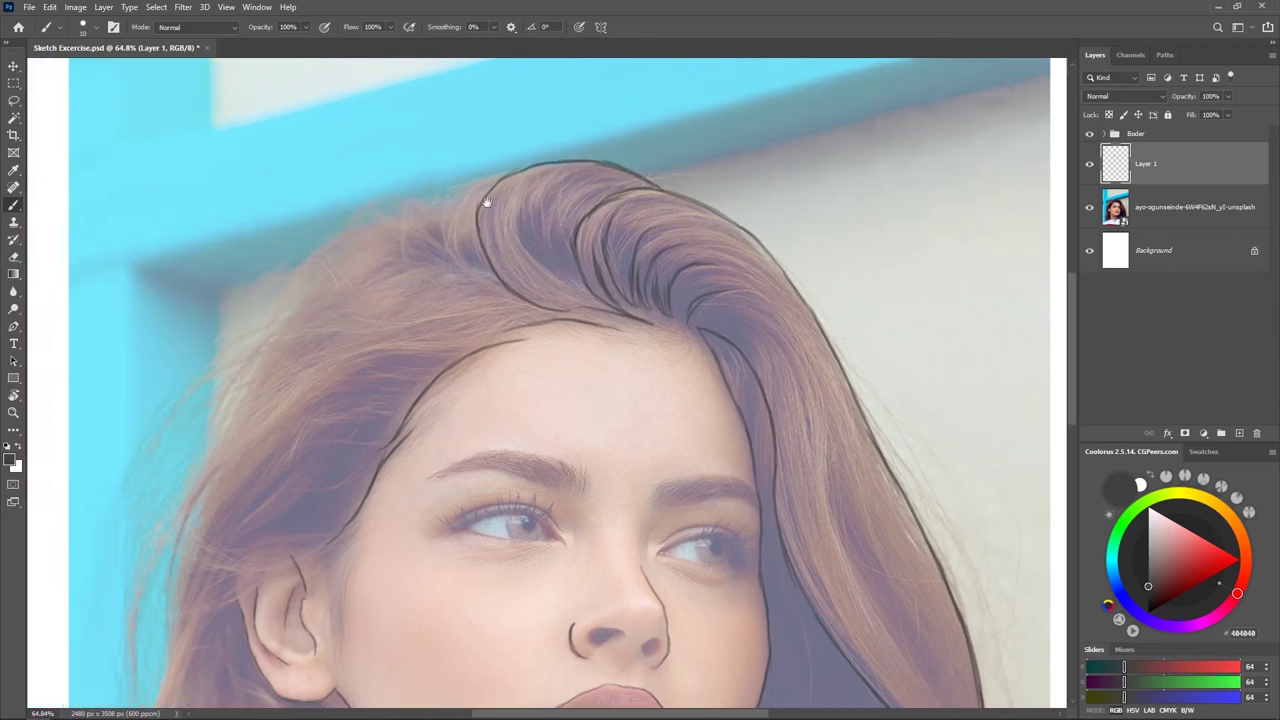
pyautogui.moveTo(471, 262)
pyautogui.mouseDown()
pyautogui.moveTo(446, 244)
pyautogui.moveTo(444, 208)
pyautogui.moveTo(506, 176)
pyautogui.mouseUp()
pyautogui.moveTo(464, 234); pyautogui.dragTo(500, 171)
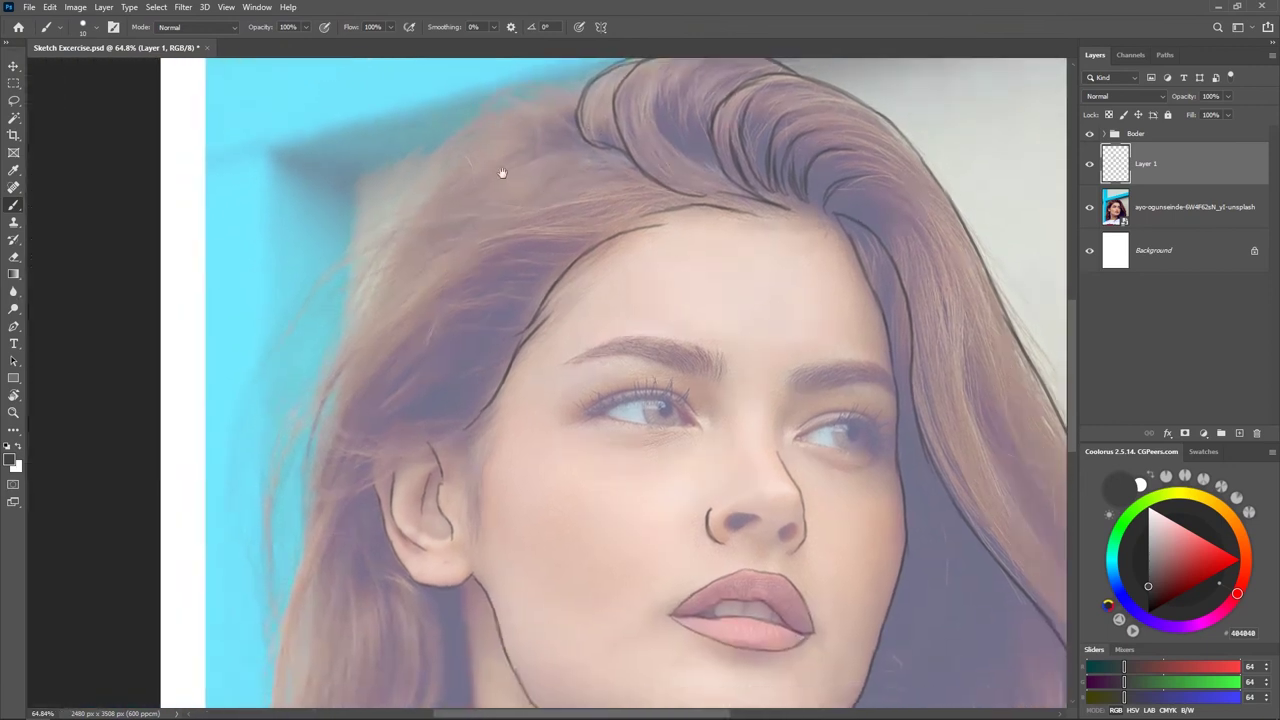
# Trace the outer contour of the near-side hair from the crown down past the ear, redoing inaccurate strokes
pyautogui.moveTo(578, 97)
pyautogui.mouseDown()
pyautogui.moveTo(474, 152)
pyautogui.moveTo(404, 236)
pyautogui.moveTo(350, 345)
pyautogui.mouseUp()
pyautogui.moveTo(378, 291)
pyautogui.mouseDown()
pyautogui.moveTo(328, 419)
pyautogui.moveTo(346, 510)
pyautogui.moveTo(365, 344)
pyautogui.moveTo(322, 336)
pyautogui.moveTo(327, 310)
pyautogui.moveTo(316, 378)
pyautogui.mouseUp()
pyautogui.moveTo(326, 330); pyautogui.dragTo(306, 422)
pyautogui.hotkey('ctrl', 'z')
pyautogui.hotkey('ctrl', 'z')
pyautogui.moveTo(325, 309); pyautogui.dragTo(316, 518)
pyautogui.moveTo(356, 478)
pyautogui.mouseDown()
pyautogui.moveTo(380, 333)
pyautogui.moveTo(330, 436)
pyautogui.mouseUp()
pyautogui.hotkey('ctrl', 'z')
pyautogui.hotkey('ctrl', 'z')
pyautogui.moveTo(343, 255); pyautogui.dragTo(317, 488)
pyautogui.hotkey('ctrl', 'z')
pyautogui.moveTo(334, 340)
pyautogui.mouseDown()
pyautogui.moveTo(309, 491)
pyautogui.moveTo(314, 471)
pyautogui.moveTo(327, 622)
pyautogui.mouseUp()
# Trace the inner edge of the near-side hair from the earlobe down to its tip at the shoulder
pyautogui.moveTo(436, 483); pyautogui.dragTo(356, 525)
pyautogui.hotkey('ctrl', 'z')
pyautogui.moveTo(396, 335)
pyautogui.mouseDown()
pyautogui.moveTo(390, 442)
pyautogui.moveTo(398, 432)
pyautogui.mouseUp()
pyautogui.hotkey('ctrl', 'z')
pyautogui.moveTo(389, 310); pyautogui.dragTo(385, 432)
pyautogui.moveTo(396, 384)
pyautogui.mouseDown()
pyautogui.moveTo(392, 430)
pyautogui.moveTo(321, 560)
pyautogui.mouseUp()
pyautogui.moveTo(340, 502); pyautogui.dragTo(276, 665)
# Trace the edge of the hair behind the neck and the near side of the neck down to the collar
pyautogui.moveTo(486, 529); pyautogui.dragTo(469, 448)
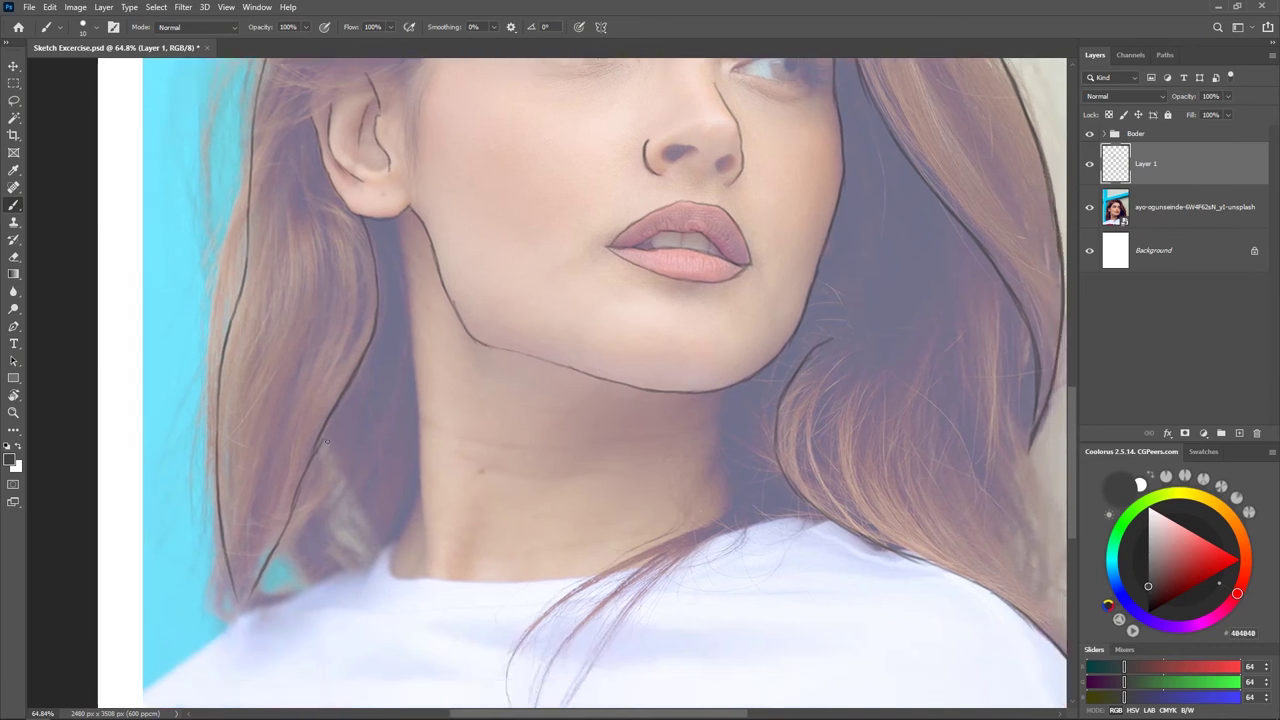
pyautogui.hotkey('ctrl', 'z')
pyautogui.moveTo(323, 438); pyautogui.dragTo(382, 550)
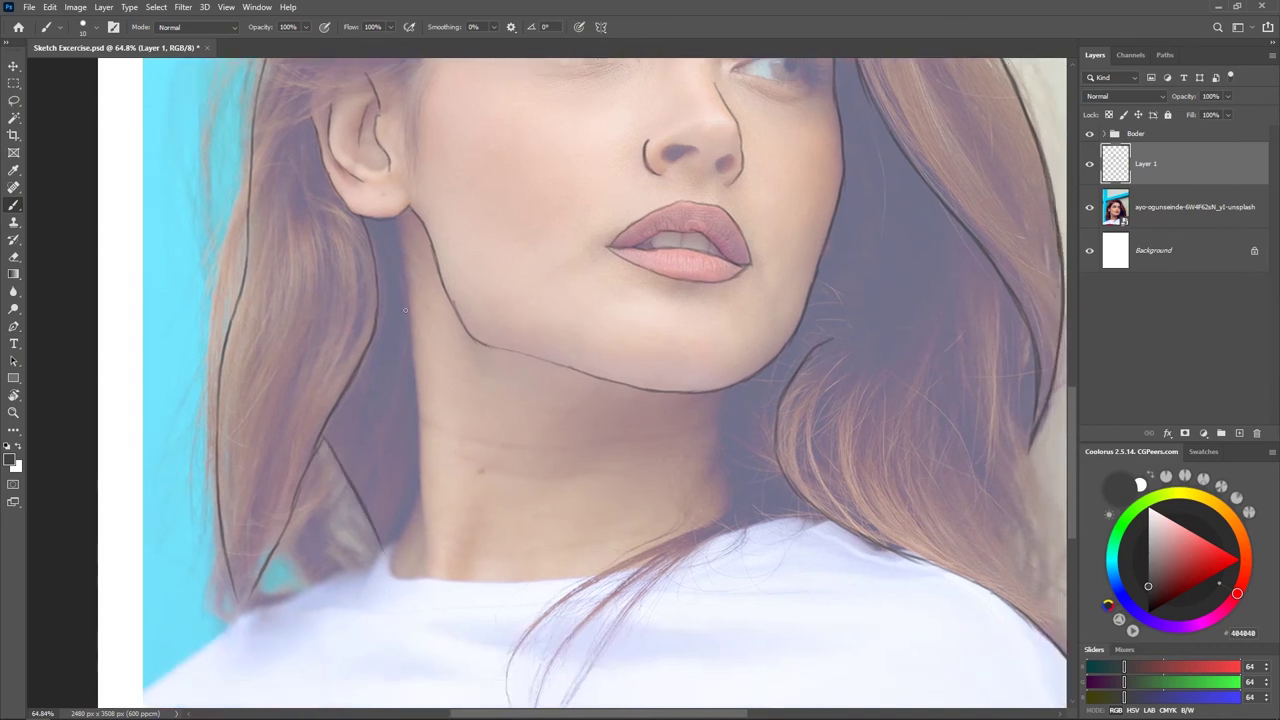
pyautogui.moveTo(404, 292); pyautogui.dragTo(418, 440)
pyautogui.moveTo(418, 495)
pyautogui.mouseDown()
pyautogui.moveTo(420, 560)
pyautogui.moveTo(399, 544)
pyautogui.moveTo(396, 574)
pyautogui.moveTo(409, 515)
pyautogui.mouseUp()
# Draw the trailing strands of the far-side hair toward the shoulder, undoing and redrawing inaccurate ones
pyautogui.moveTo(497, 618); pyautogui.dragTo(69, 613)
pyautogui.moveTo(567, 264); pyautogui.dragTo(622, 496)
pyautogui.hotkey('ctrl', 'z')
pyautogui.moveTo(598, 436); pyautogui.dragTo(654, 551)
pyautogui.moveTo(535, 346)
pyautogui.mouseDown()
pyautogui.moveTo(584, 555)
pyautogui.moveTo(678, 666)
pyautogui.mouseUp()
pyautogui.hotkey('ctrl', 'z')
pyautogui.hotkey('ctrl', 'z')
pyautogui.moveTo(577, 546); pyautogui.dragTo(695, 668)
pyautogui.hotkey('ctrl', 'z')
pyautogui.moveTo(536, 354)
pyautogui.mouseDown()
pyautogui.moveTo(565, 455)
pyautogui.moveTo(633, 576)
pyautogui.mouseUp()
pyautogui.moveTo(580, 398); pyautogui.dragTo(650, 560)
# View the whole drawing with the photo layer hidden to check the traced hair, and show the photo again
pyautogui.scroll(-8, 668, 446)
pyautogui.moveTo(580, 406); pyautogui.dragTo(650, 421)
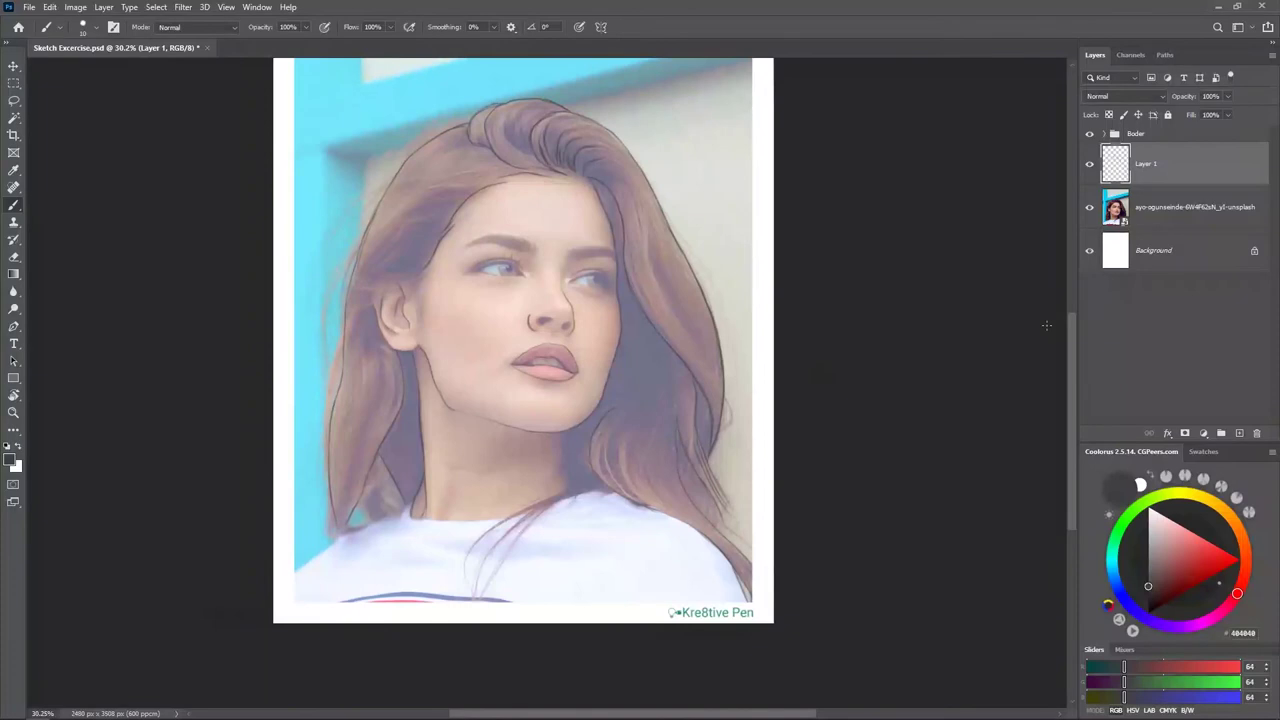
pyautogui.click(1090, 208)
pyautogui.click(1090, 208)
pyautogui.scroll(4, 508, 437)
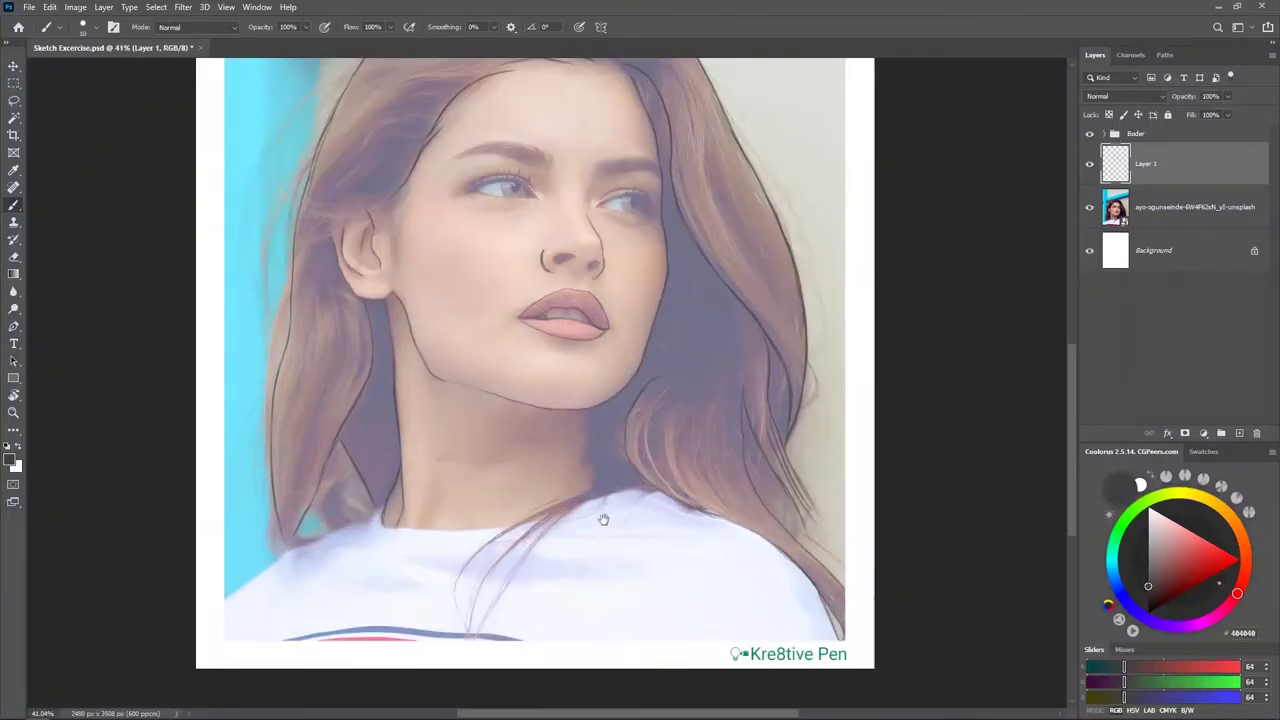
# Trace the far side of the neck and the shirt's neckline, undoing inaccurate strokes
pyautogui.hotkey('ctrl', 'z')
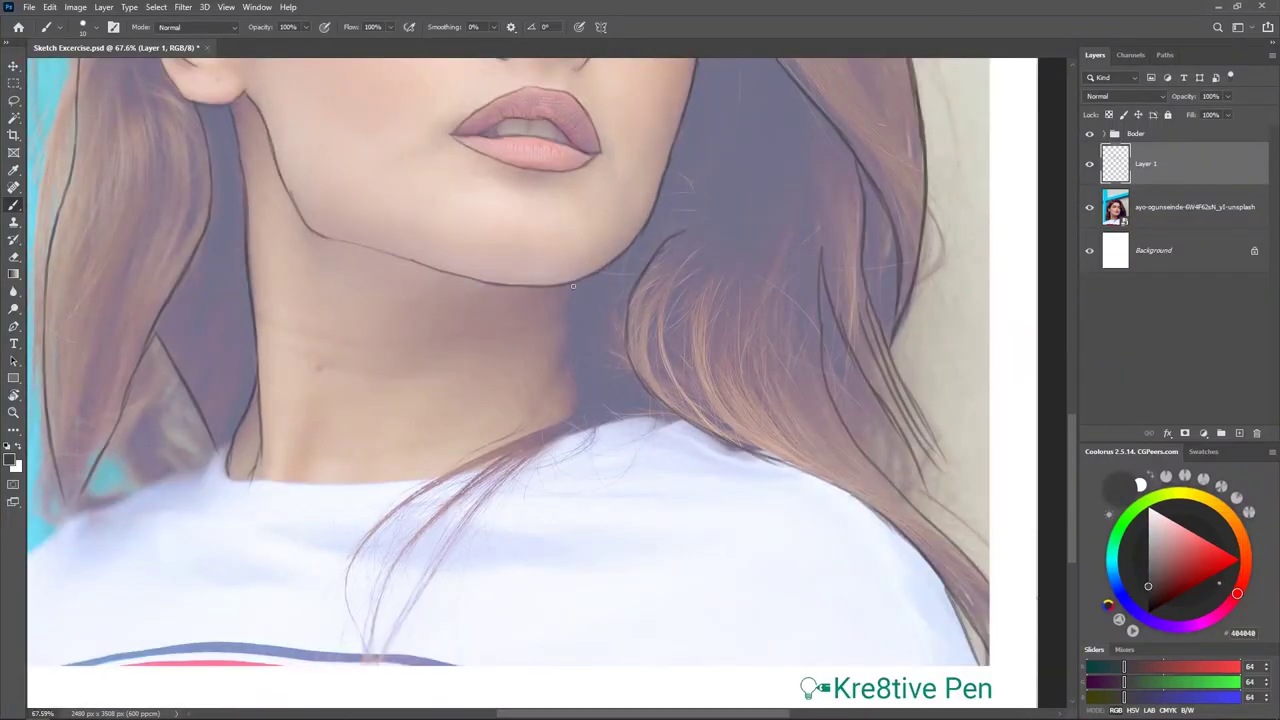
pyautogui.moveTo(564, 309); pyautogui.dragTo(571, 364)
pyautogui.moveTo(235, 473); pyautogui.dragTo(438, 475)
pyautogui.moveTo(569, 446)
pyautogui.mouseDown()
pyautogui.moveTo(691, 419)
pyautogui.moveTo(556, 470)
pyautogui.mouseUp()
pyautogui.hotkey('ctrl', 'z')
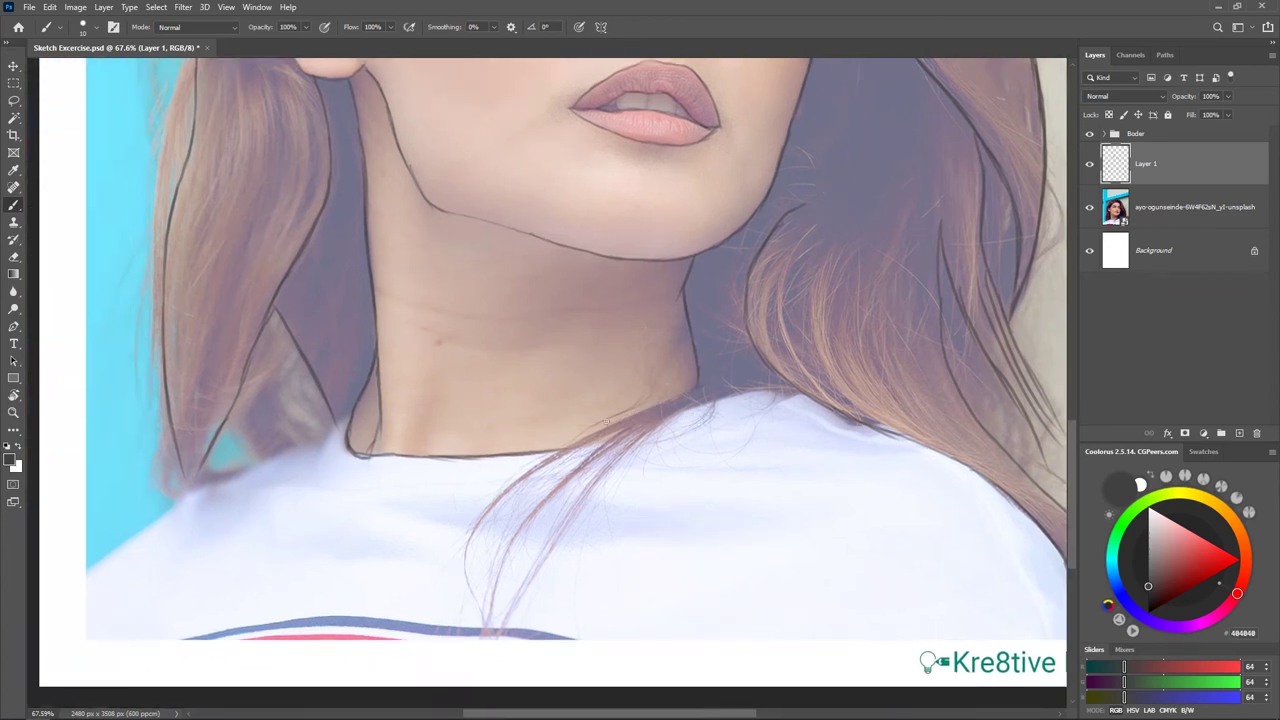
# Trace the loose hair strands that fall from the far side of the neck over the shirt
pyautogui.moveTo(545, 458); pyautogui.dragTo(728, 384)
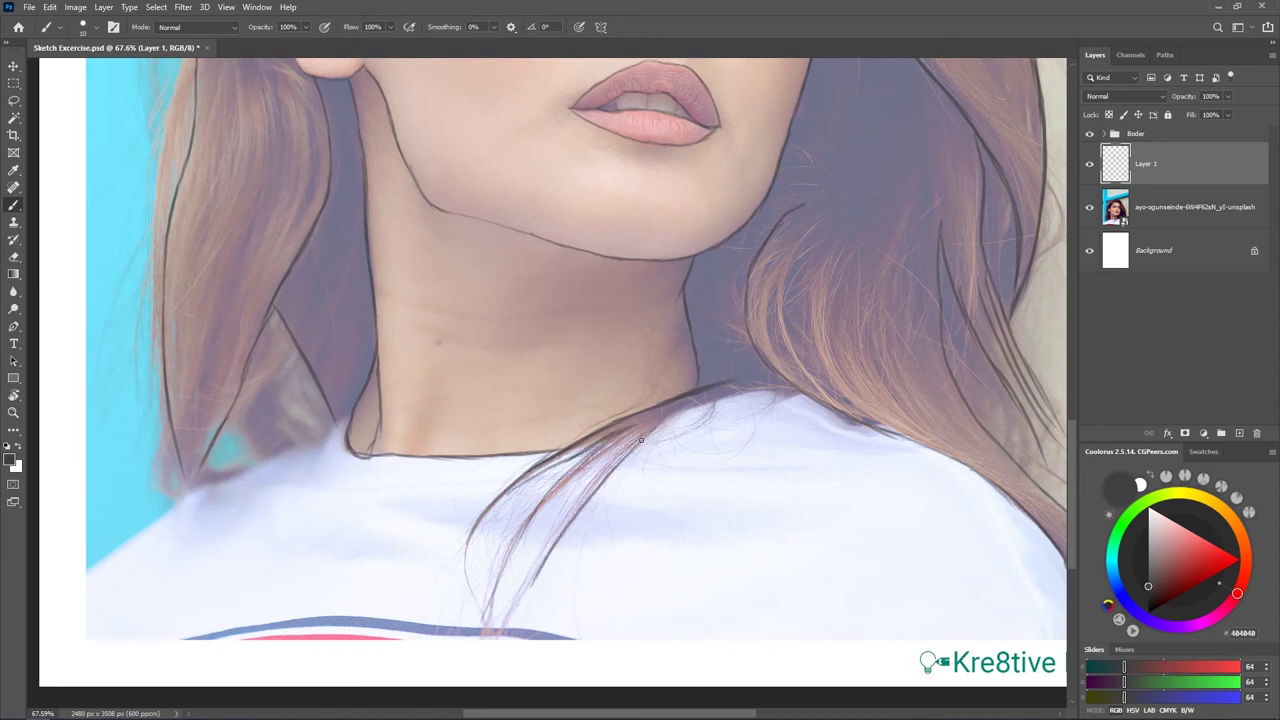
pyautogui.moveTo(639, 429)
pyautogui.mouseDown()
pyautogui.moveTo(546, 546)
pyautogui.moveTo(530, 592)
pyautogui.mouseUp()
pyautogui.moveTo(783, 493); pyautogui.dragTo(756, 486)
pyautogui.scroll(2, 701, 478)
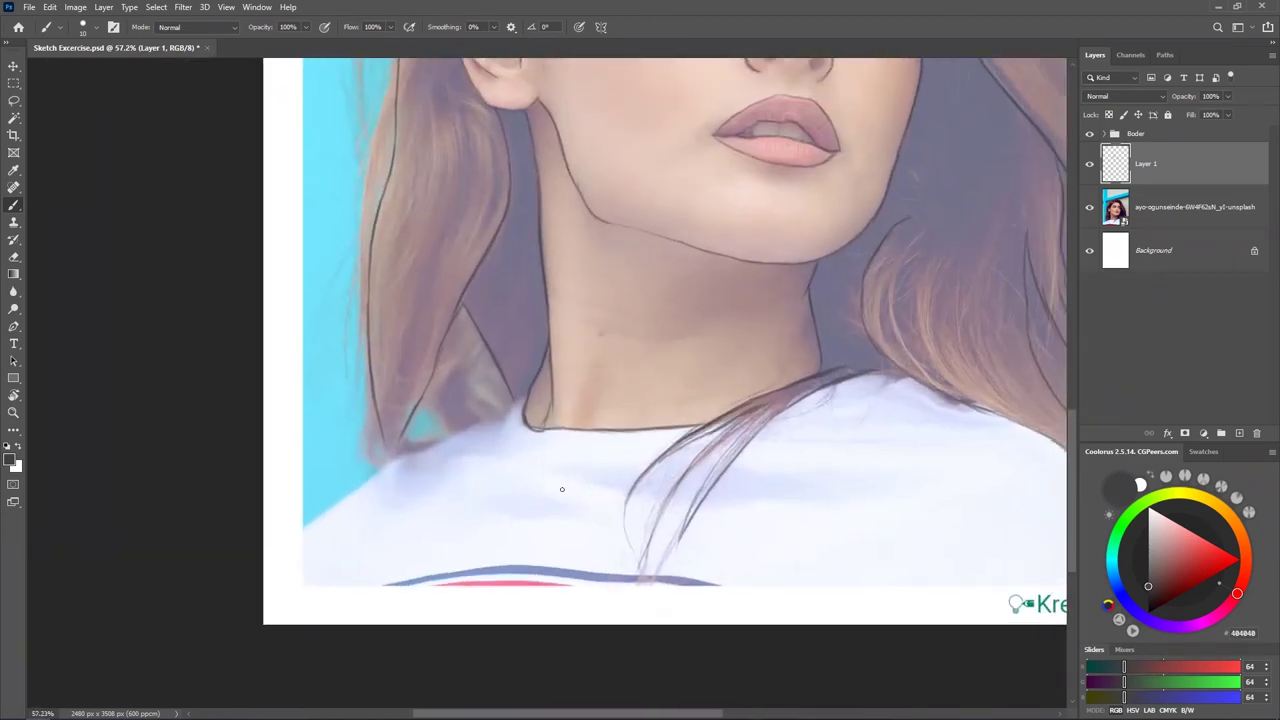
# Trace the near shoulder of the shirt from the photo's edge up to the neckline, redoing inaccurate strokes
pyautogui.moveTo(297, 496); pyautogui.dragTo(358, 457)
pyautogui.hotkey('ctrl', 'z')
pyautogui.hotkey('ctrl', 'z')
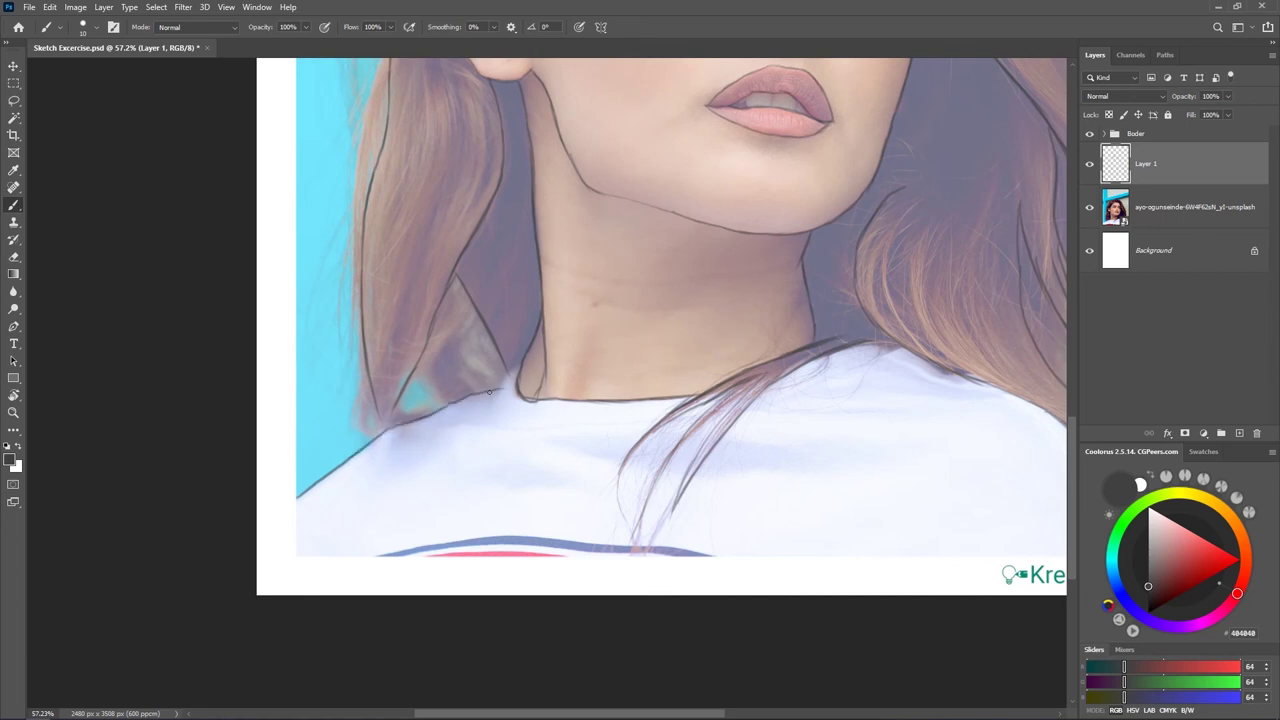
pyautogui.moveTo(496, 390); pyautogui.dragTo(474, 418)
pyautogui.moveTo(420, 362); pyautogui.dragTo(438, 407)
# Trace the near eye's upper and lower lid lines and the eyelid crease above them
pyautogui.moveTo(536, 254); pyautogui.dragTo(500, 412)
pyautogui.moveTo(500, 315); pyautogui.dragTo(462, 636)
pyautogui.moveTo(690, 367); pyautogui.dragTo(537, 332)
pyautogui.scroll(5, 477, 388)
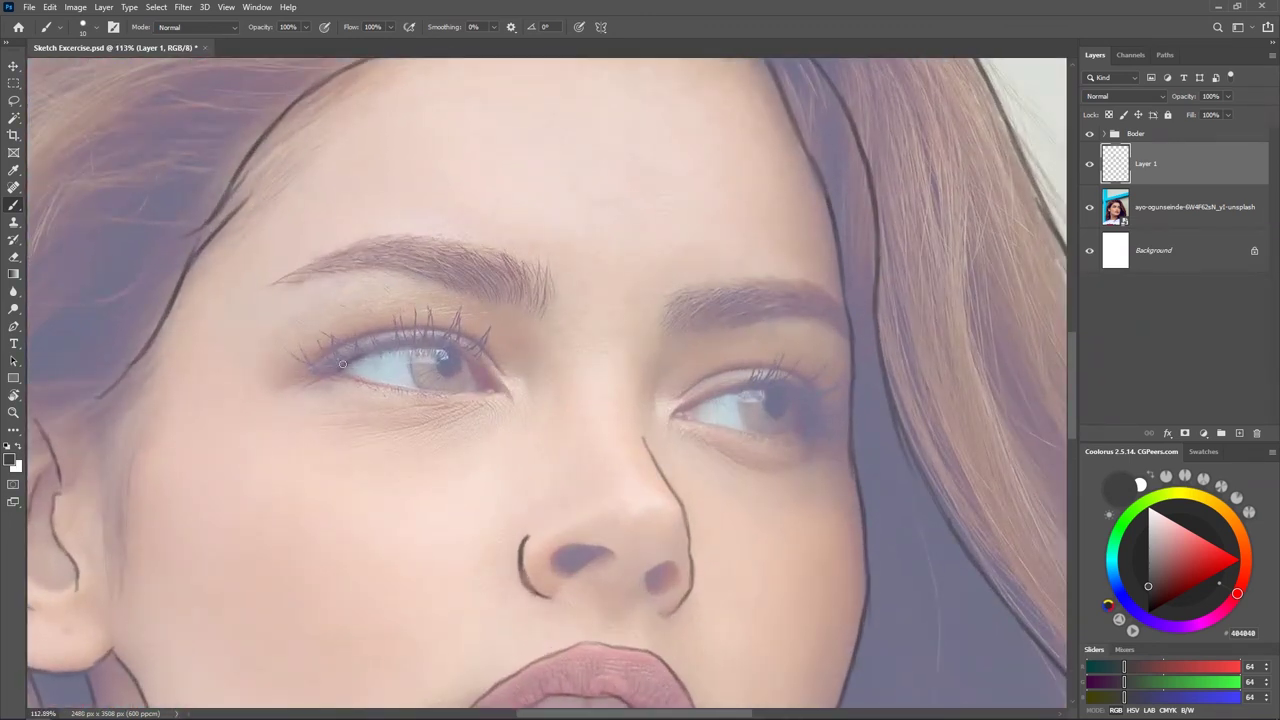
pyautogui.moveTo(340, 370)
pyautogui.mouseDown()
pyautogui.moveTo(432, 348)
pyautogui.moveTo(490, 381)
pyautogui.mouseUp()
pyautogui.hotkey('ctrl', 'z')
pyautogui.moveTo(347, 376); pyautogui.dragTo(490, 394)
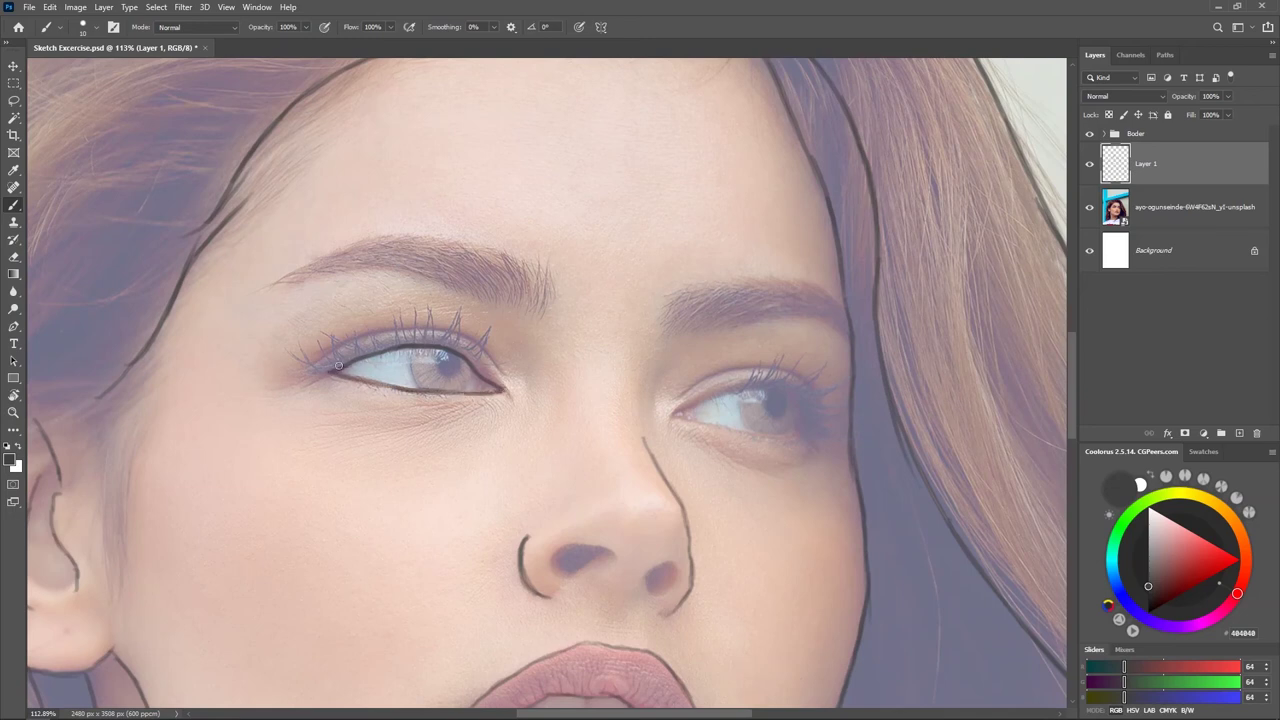
pyautogui.moveTo(310, 361)
pyautogui.mouseDown()
pyautogui.moveTo(410, 328)
pyautogui.moveTo(480, 328)
pyautogui.moveTo(519, 391)
pyautogui.mouseUp()
# Trace the far eye's lid lines, iris and pupil, undoing inaccurate strokes
pyautogui.moveTo(788, 430); pyautogui.dragTo(505, 385)
pyautogui.moveTo(392, 368)
pyautogui.mouseDown()
pyautogui.moveTo(469, 385)
pyautogui.moveTo(412, 372)
pyautogui.mouseUp()
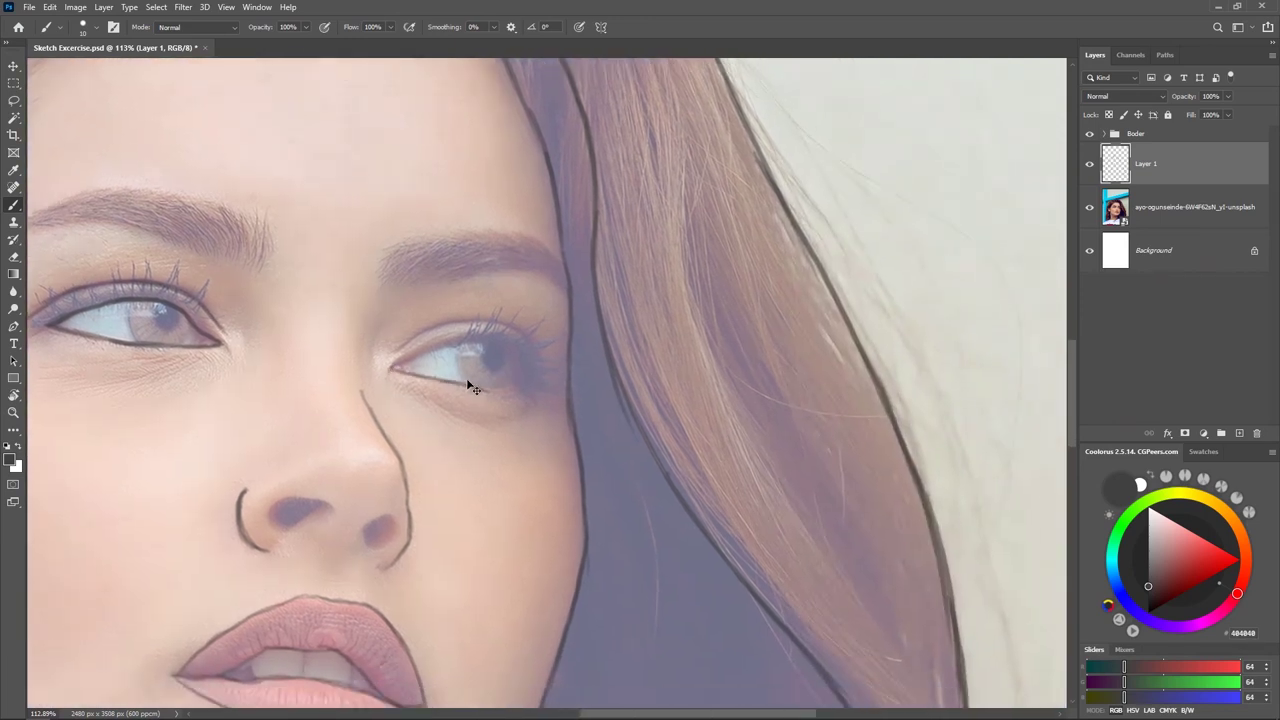
pyautogui.moveTo(487, 389); pyautogui.dragTo(519, 382)
pyautogui.hotkey('ctrl', 'z')
pyautogui.moveTo(397, 366); pyautogui.dragTo(431, 350)
pyautogui.hotkey('ctrl', 'z')
pyautogui.moveTo(459, 345); pyautogui.dragTo(472, 380)
# Trace the outline of the near eye's iris
pyautogui.moveTo(210, 362); pyautogui.dragTo(272, 346)
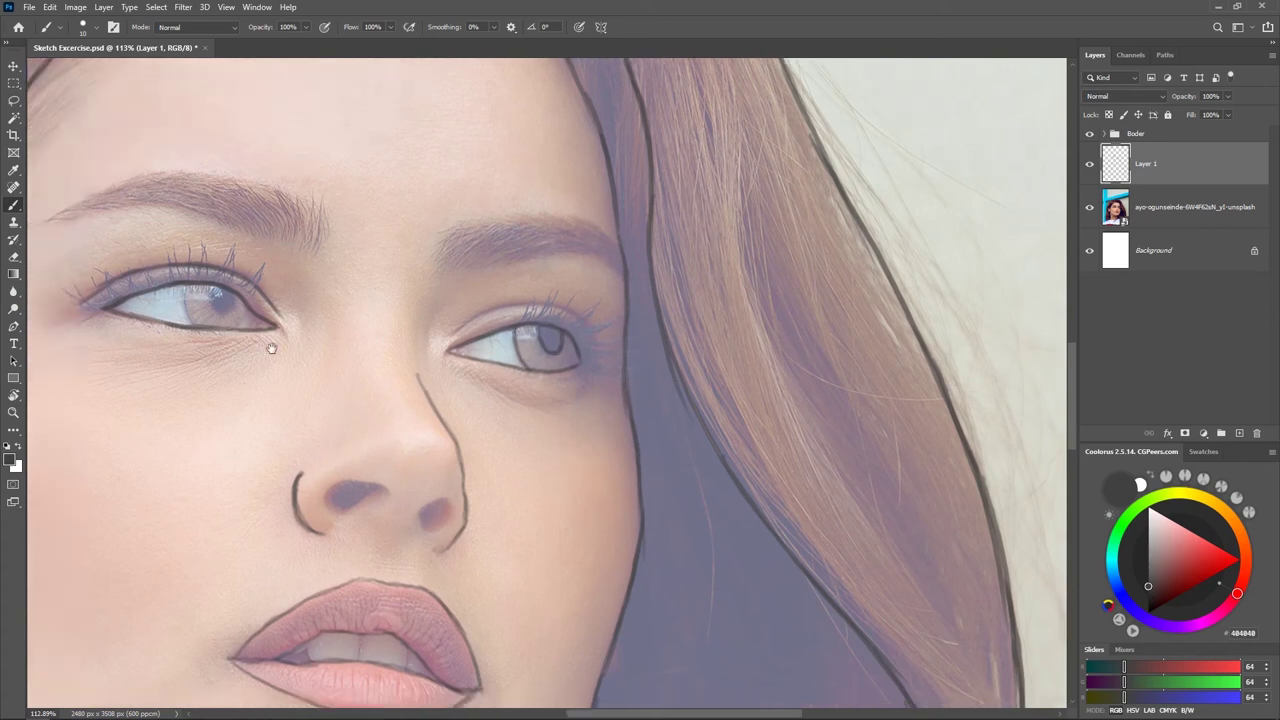
pyautogui.moveTo(191, 289)
pyautogui.mouseDown()
pyautogui.moveTo(201, 320)
pyautogui.moveTo(196, 282)
pyautogui.mouseUp()
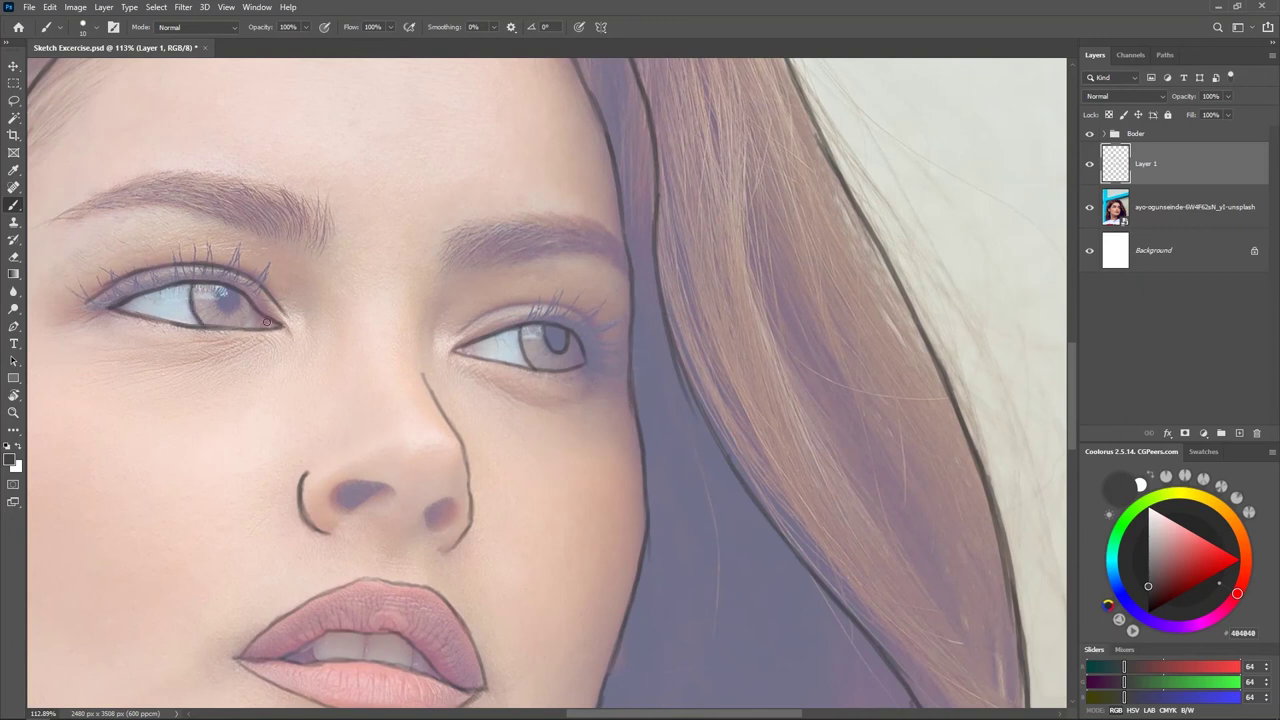
pyautogui.moveTo(563, 408); pyautogui.dragTo(531, 415)
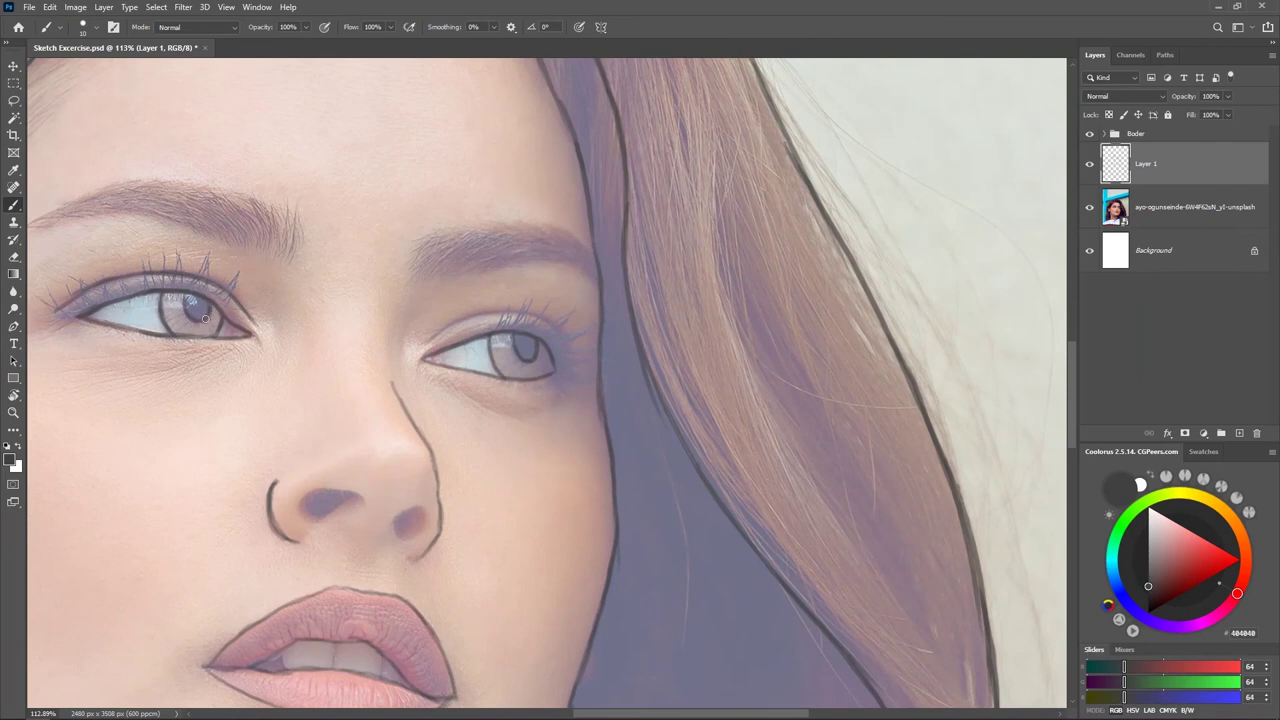
# Trace the far eye's eyelid crease and draw the eyelashes on both eyes, undoing an inaccurate stroke
pyautogui.moveTo(429, 341)
pyautogui.mouseDown()
pyautogui.moveTo(518, 313)
pyautogui.moveTo(568, 358)
pyautogui.mouseUp()
pyautogui.hotkey('ctrl', 'z')
pyautogui.moveTo(271, 281)
pyautogui.mouseDown()
pyautogui.moveTo(386, 279)
pyautogui.moveTo(520, 300)
pyautogui.moveTo(486, 292)
pyautogui.mouseUp()
pyautogui.moveTo(470, 314)
pyautogui.mouseDown()
pyautogui.moveTo(485, 296)
pyautogui.moveTo(455, 310)
pyautogui.mouseUp()
pyautogui.moveTo(447, 264)
pyautogui.mouseDown()
pyautogui.moveTo(452, 305)
pyautogui.moveTo(422, 302)
pyautogui.mouseUp()
pyautogui.moveTo(412, 272)
pyautogui.mouseDown()
pyautogui.moveTo(408, 306)
pyautogui.moveTo(398, 296)
pyautogui.moveTo(390, 307)
pyautogui.mouseUp()
pyautogui.moveTo(351, 319)
pyautogui.mouseDown()
pyautogui.moveTo(347, 298)
pyautogui.moveTo(295, 308)
pyautogui.moveTo(288, 332)
pyautogui.mouseUp()
pyautogui.moveTo(784, 454); pyautogui.dragTo(634, 462)
pyautogui.moveTo(598, 362)
pyautogui.mouseDown()
pyautogui.moveTo(592, 346)
pyautogui.moveTo(610, 328)
pyautogui.moveTo(674, 338)
pyautogui.moveTo(696, 375)
pyautogui.moveTo(696, 412)
pyautogui.mouseUp()
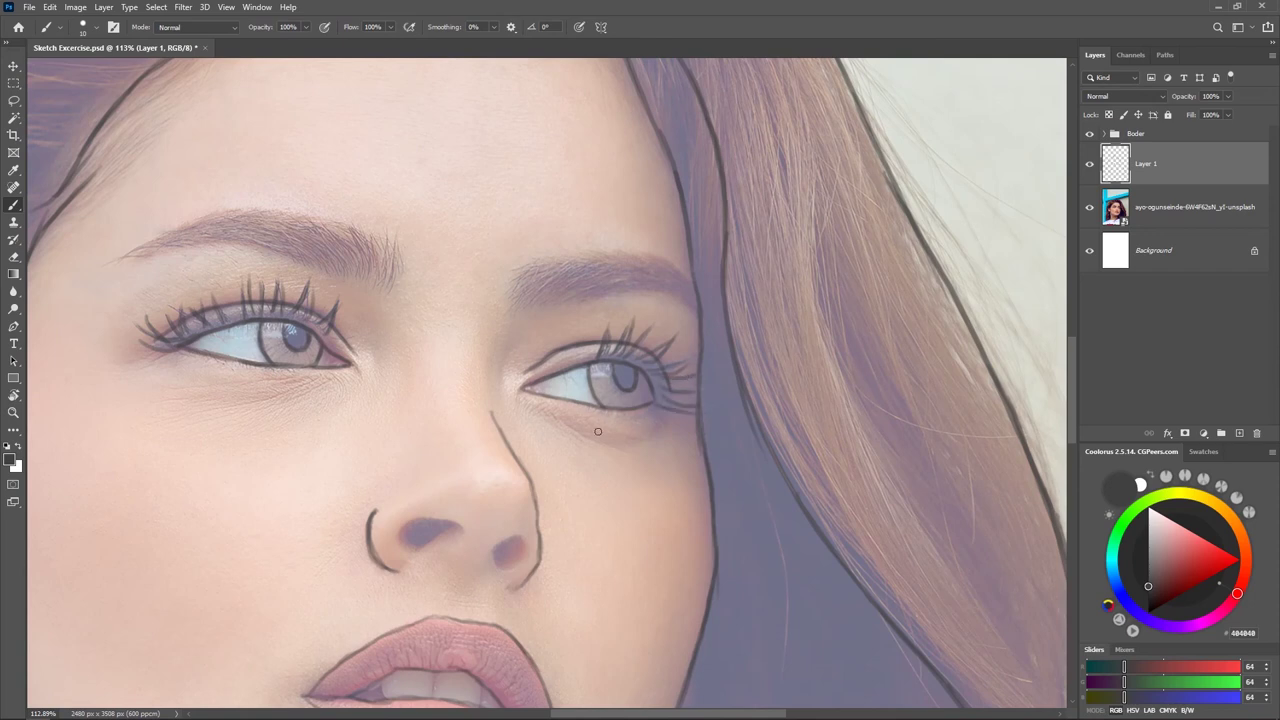
# Trace both nostril openings and the dividing lines between the front teeth
pyautogui.moveTo(528, 510); pyautogui.dragTo(588, 344)
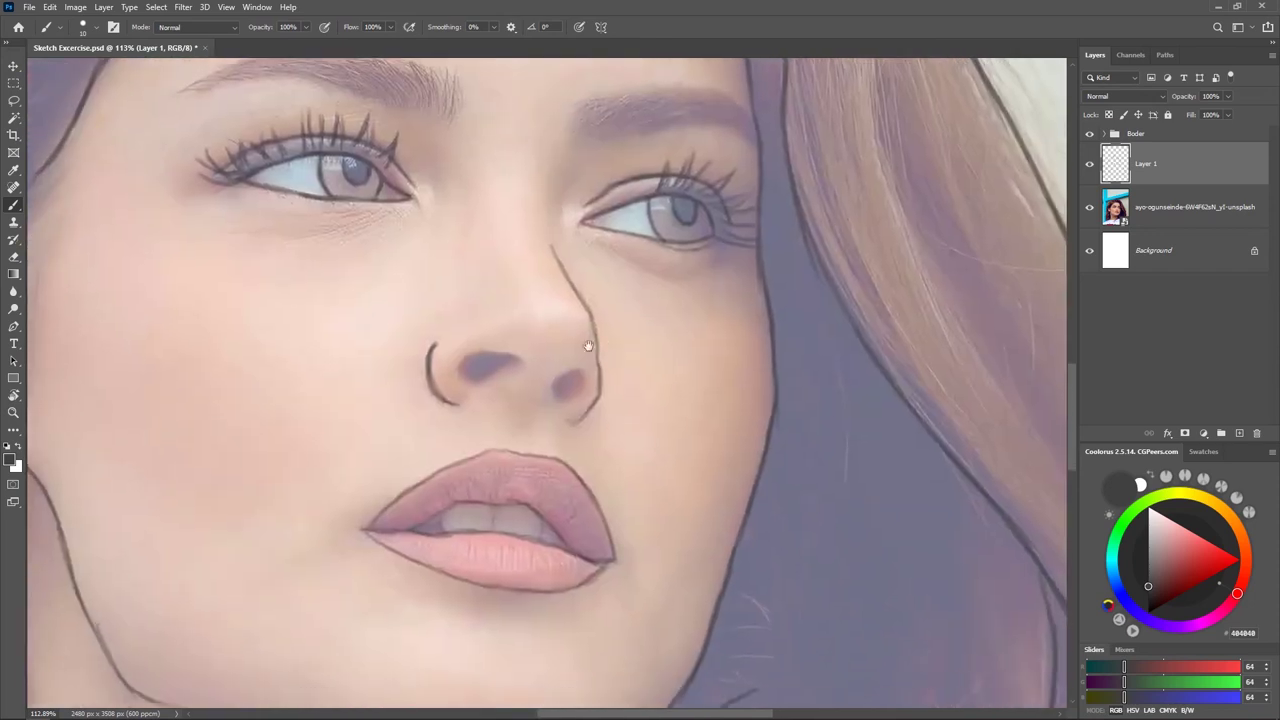
pyautogui.moveTo(462, 368)
pyautogui.mouseDown()
pyautogui.moveTo(520, 363)
pyautogui.moveTo(460, 367)
pyautogui.moveTo(480, 352)
pyautogui.moveTo(524, 361)
pyautogui.moveTo(592, 406)
pyautogui.moveTo(555, 384)
pyautogui.moveTo(561, 397)
pyautogui.moveTo(587, 388)
pyautogui.moveTo(552, 390)
pyautogui.moveTo(587, 381)
pyautogui.moveTo(590, 364)
pyautogui.moveTo(553, 383)
pyautogui.moveTo(584, 374)
pyautogui.mouseUp()
pyautogui.moveTo(526, 534)
pyautogui.mouseDown()
pyautogui.moveTo(568, 425)
pyautogui.moveTo(537, 420)
pyautogui.mouseUp()
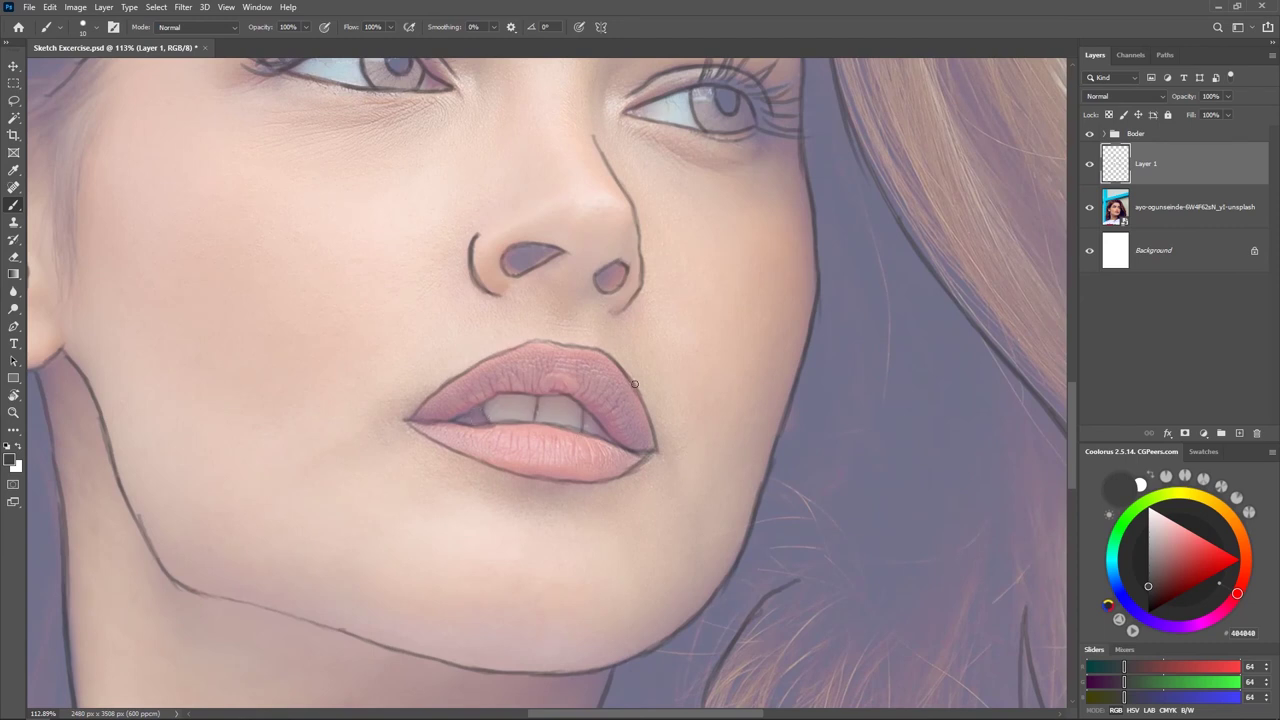
# Fill the near eyebrow with short hair strokes that follow the photo's hair direction
pyautogui.scroll(6, 635, 390)
pyautogui.moveTo(590, 282)
pyautogui.mouseDown()
pyautogui.moveTo(582, 247)
pyautogui.moveTo(574, 265)
pyautogui.moveTo(566, 242)
pyautogui.moveTo(562, 270)
pyautogui.moveTo(548, 224)
pyautogui.mouseUp()
pyautogui.moveTo(546, 270)
pyautogui.mouseDown()
pyautogui.moveTo(518, 216)
pyautogui.moveTo(440, 215)
pyautogui.mouseUp()
pyautogui.moveTo(490, 250)
pyautogui.mouseDown()
pyautogui.moveTo(430, 217)
pyautogui.moveTo(346, 236)
pyautogui.mouseUp()
pyautogui.moveTo(368, 250)
pyautogui.mouseDown()
pyautogui.moveTo(313, 262)
pyautogui.moveTo(344, 243)
pyautogui.mouseUp()
pyautogui.moveTo(404, 233)
pyautogui.mouseDown()
pyautogui.moveTo(356, 236)
pyautogui.moveTo(368, 228)
pyautogui.mouseUp()
pyautogui.moveTo(426, 221)
pyautogui.mouseDown()
pyautogui.moveTo(391, 223)
pyautogui.moveTo(407, 216)
pyautogui.mouseUp()
pyautogui.moveTo(460, 216); pyautogui.dragTo(413, 214)
pyautogui.moveTo(503, 227); pyautogui.dragTo(447, 212)
pyautogui.moveTo(501, 223); pyautogui.dragTo(455, 209)
pyautogui.moveTo(530, 246); pyautogui.dragTo(485, 212)
pyautogui.moveTo(564, 270); pyautogui.dragTo(533, 227)
pyautogui.hotkey('ctrl', 'z')
pyautogui.moveTo(561, 275)
pyautogui.mouseDown()
pyautogui.moveTo(530, 225)
pyautogui.moveTo(548, 233)
pyautogui.mouseUp()
pyautogui.moveTo(566, 268); pyautogui.dragTo(548, 232)
# Compare the sketch with the photo layer hidden and shown to review the facial features
pyautogui.moveTo(818, 444); pyautogui.dragTo(755, 431)
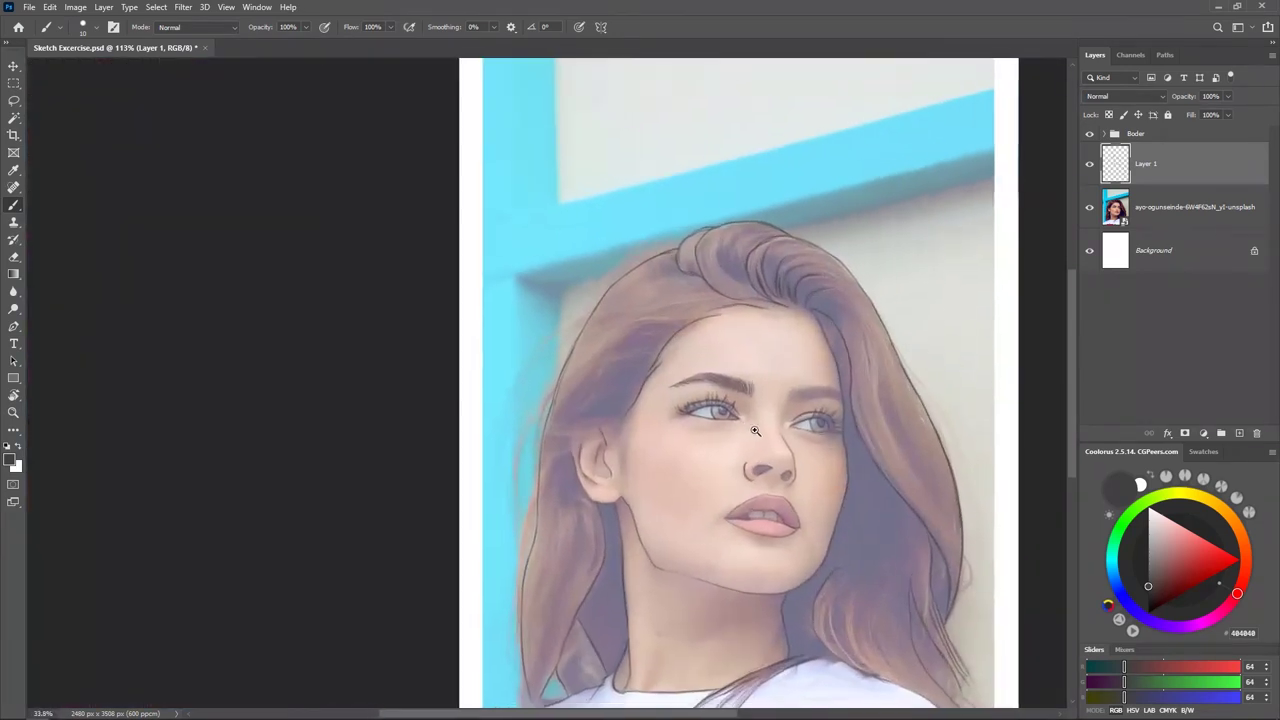
pyautogui.click(1089, 207)
pyautogui.click(1089, 207)
pyautogui.click(1089, 207)
pyautogui.click(1089, 207)
# Fill the far eyebrow with short hair strokes that follow the photo's hair direction, undoing an inaccurate stroke
pyautogui.moveTo(592, 388); pyautogui.dragTo(649, 372)
pyautogui.moveTo(648, 176); pyautogui.dragTo(616, 346)
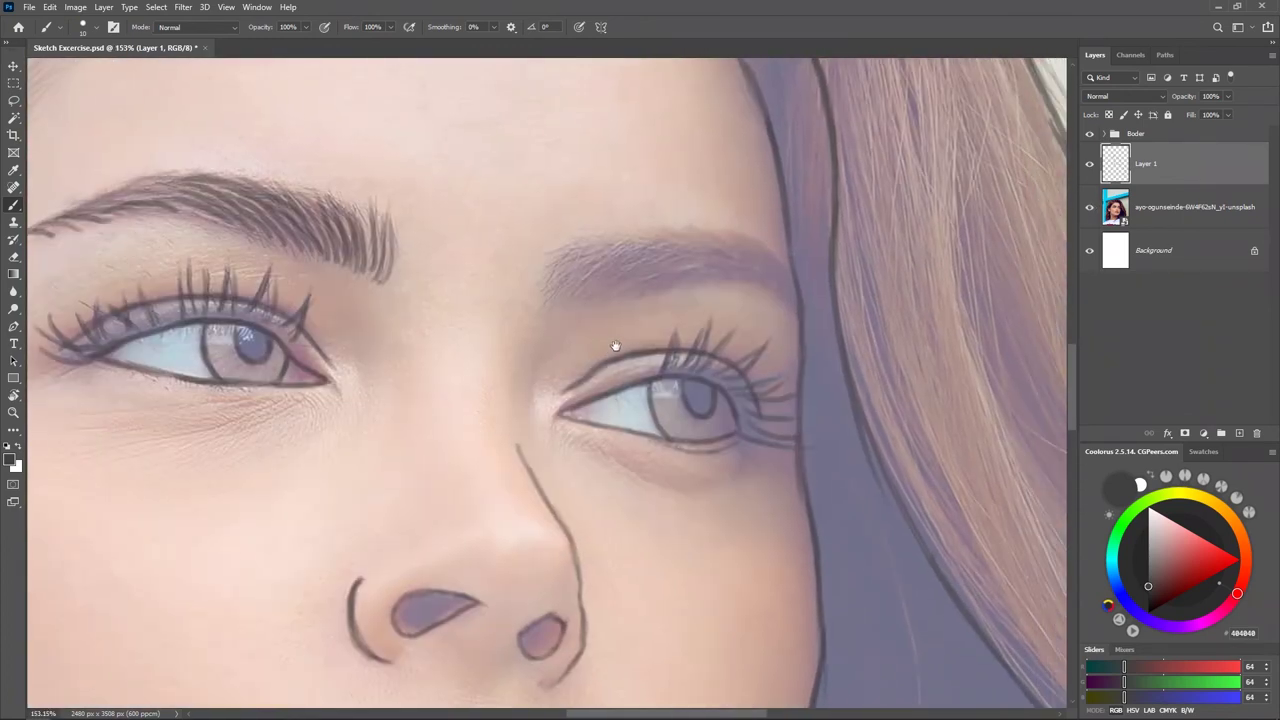
pyautogui.moveTo(545, 305)
pyautogui.mouseDown()
pyautogui.moveTo(566, 251)
pyautogui.moveTo(596, 258)
pyautogui.mouseUp()
pyautogui.moveTo(561, 300)
pyautogui.mouseDown()
pyautogui.moveTo(622, 258)
pyautogui.moveTo(612, 255)
pyautogui.mouseUp()
pyautogui.moveTo(566, 288)
pyautogui.mouseDown()
pyautogui.moveTo(614, 243)
pyautogui.moveTo(590, 264)
pyautogui.moveTo(705, 268)
pyautogui.mouseUp()
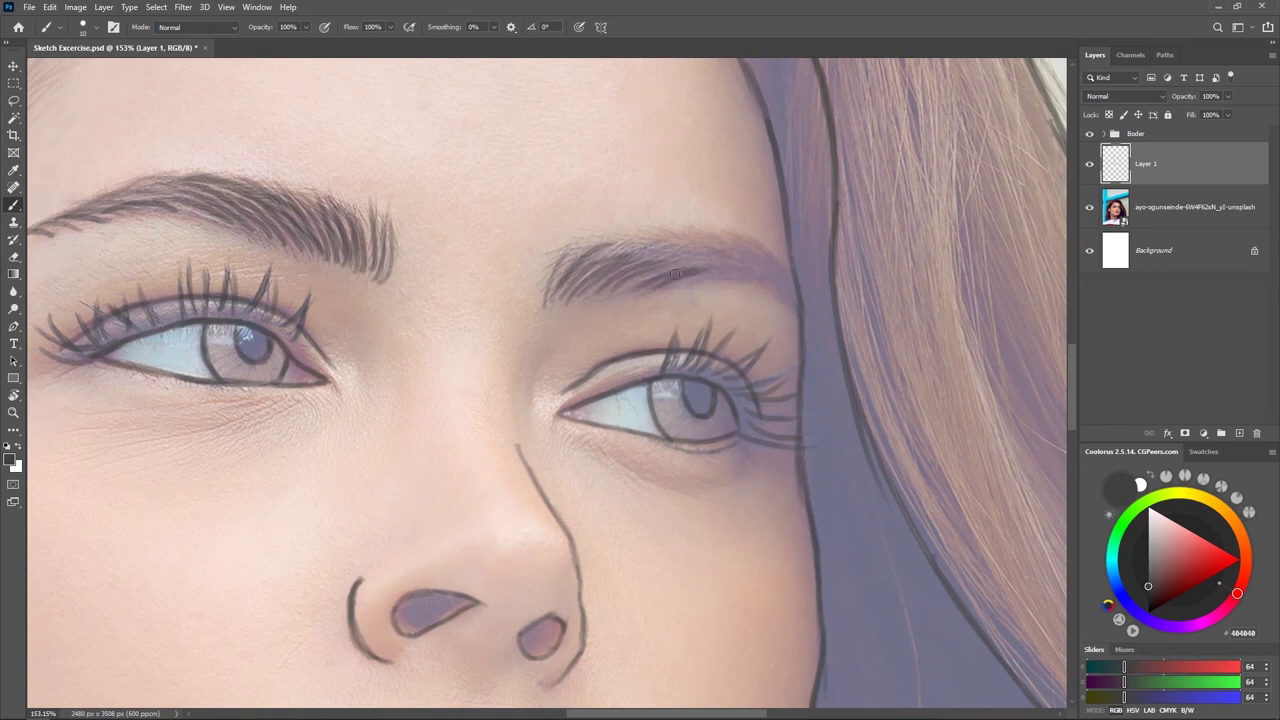
pyautogui.moveTo(622, 267); pyautogui.dragTo(680, 248)
pyautogui.moveTo(612, 258); pyautogui.dragTo(680, 243)
pyautogui.moveTo(634, 262)
pyautogui.mouseDown()
pyautogui.moveTo(724, 263)
pyautogui.moveTo(688, 238)
pyautogui.mouseUp()
pyautogui.moveTo(668, 239)
pyautogui.mouseDown()
pyautogui.moveTo(751, 274)
pyautogui.moveTo(726, 243)
pyautogui.moveTo(768, 270)
pyautogui.mouseUp()
pyautogui.moveTo(738, 246); pyautogui.dragTo(788, 288)
pyautogui.moveTo(766, 258); pyautogui.dragTo(786, 276)
pyautogui.moveTo(697, 256); pyautogui.dragTo(770, 287)
pyautogui.moveTo(724, 256)
pyautogui.mouseDown()
pyautogui.moveTo(775, 280)
pyautogui.moveTo(797, 316)
pyautogui.mouseUp()
pyautogui.moveTo(682, 266); pyautogui.dragTo(790, 306)
pyautogui.moveTo(758, 278); pyautogui.dragTo(796, 314)
pyautogui.moveTo(664, 286)
pyautogui.mouseDown()
pyautogui.moveTo(722, 270)
pyautogui.moveTo(672, 250)
pyautogui.moveTo(744, 240)
pyautogui.mouseUp()
pyautogui.moveTo(620, 290)
pyautogui.mouseDown()
pyautogui.moveTo(684, 261)
pyautogui.moveTo(587, 286)
pyautogui.moveTo(660, 252)
pyautogui.mouseUp()
pyautogui.moveTo(580, 268)
pyautogui.mouseDown()
pyautogui.moveTo(630, 236)
pyautogui.moveTo(708, 244)
pyautogui.mouseUp()
pyautogui.hotkey('ctrl', 'z')
pyautogui.moveTo(672, 238)
pyautogui.mouseDown()
pyautogui.moveTo(731, 252)
pyautogui.moveTo(783, 287)
pyautogui.mouseUp()
# Trace the nose bridge line beside the far eye and the crease beneath that eye
pyautogui.moveTo(690, 460); pyautogui.dragTo(620, 436)
pyautogui.moveTo(620, 436); pyautogui.dragTo(526, 370)
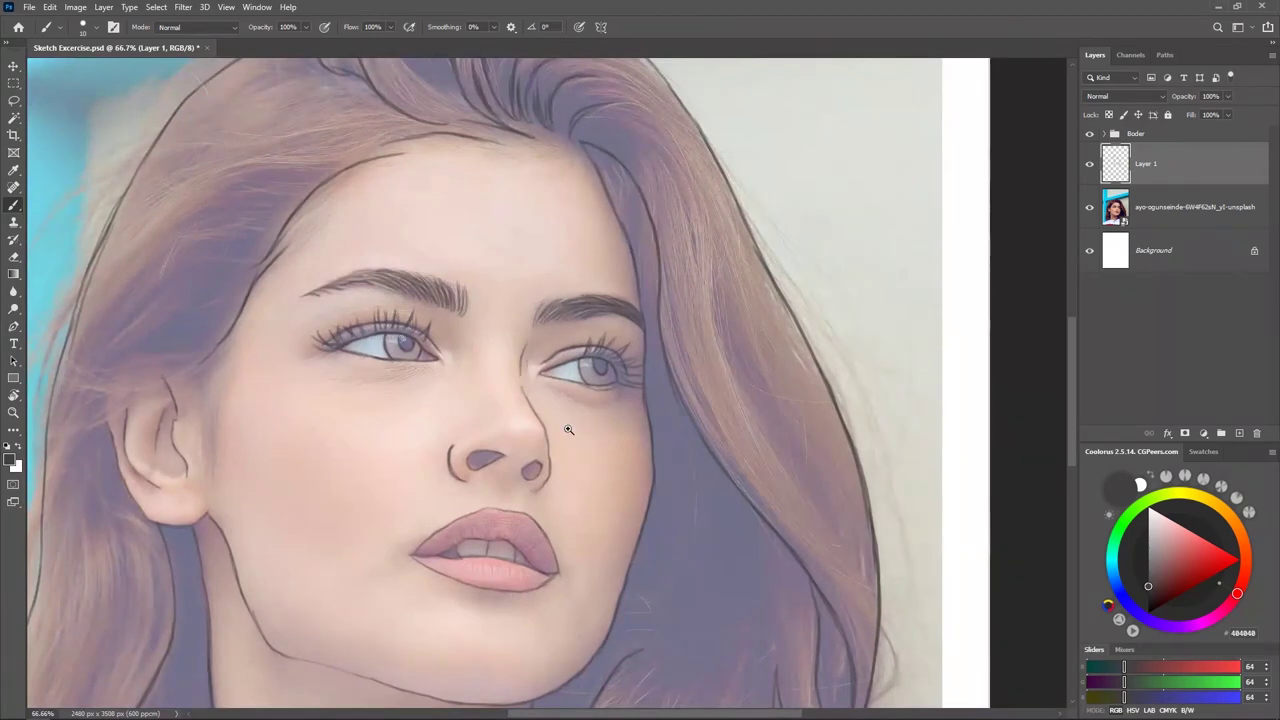
pyautogui.scroll(2, 570, 432)
pyautogui.scroll(-5, 590, 387)
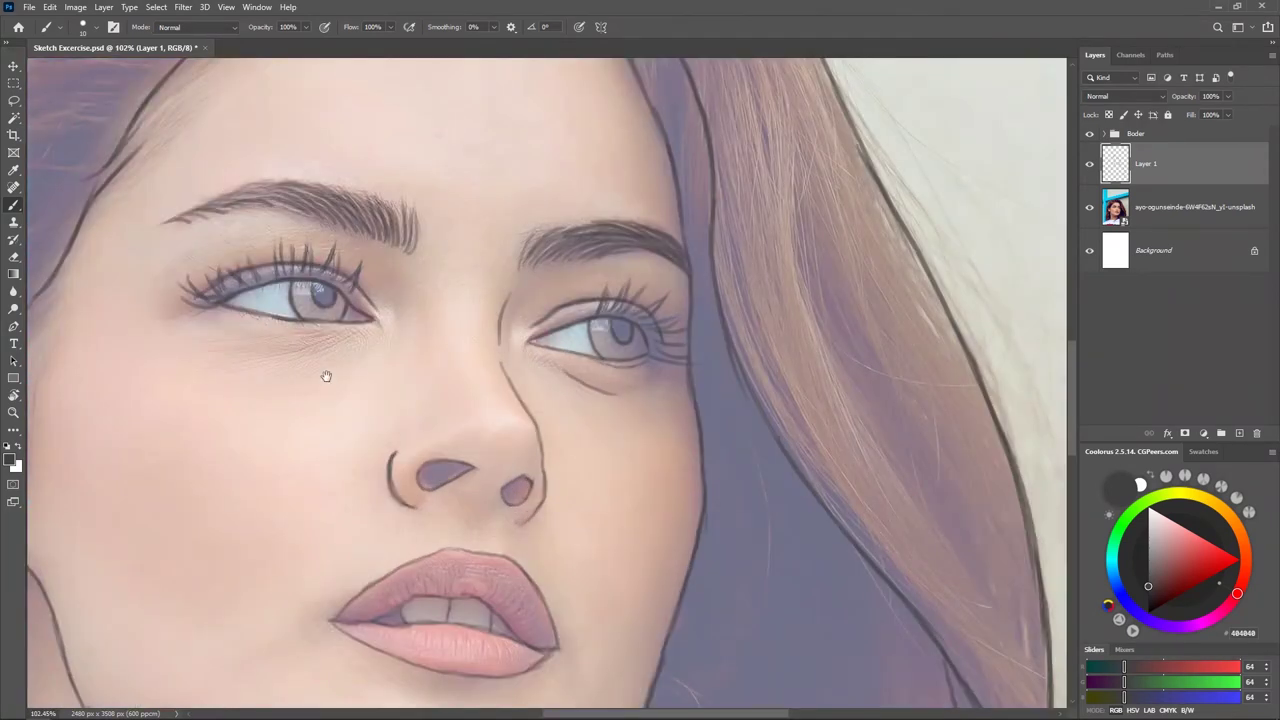
pyautogui.scroll(-1, 565, 418)
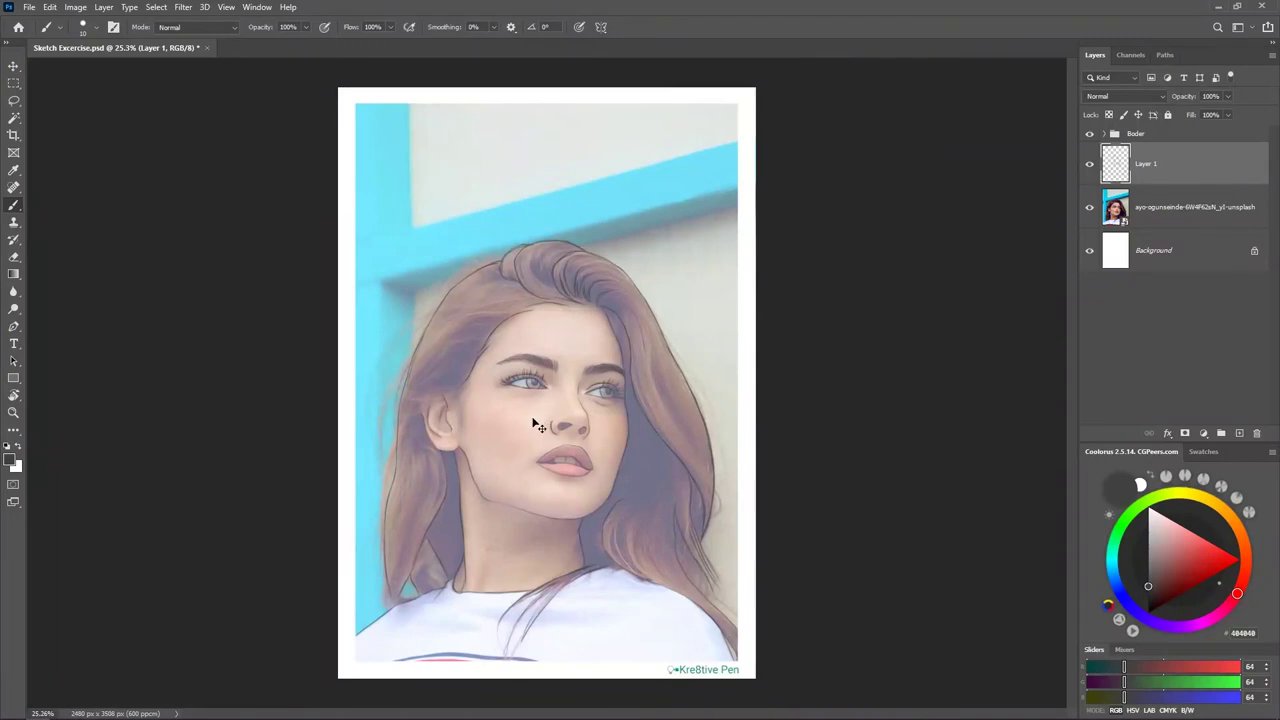
# Add short hair strokes along the hairline from beside the ear up and across the forehead
pyautogui.scroll(4, 481, 450)
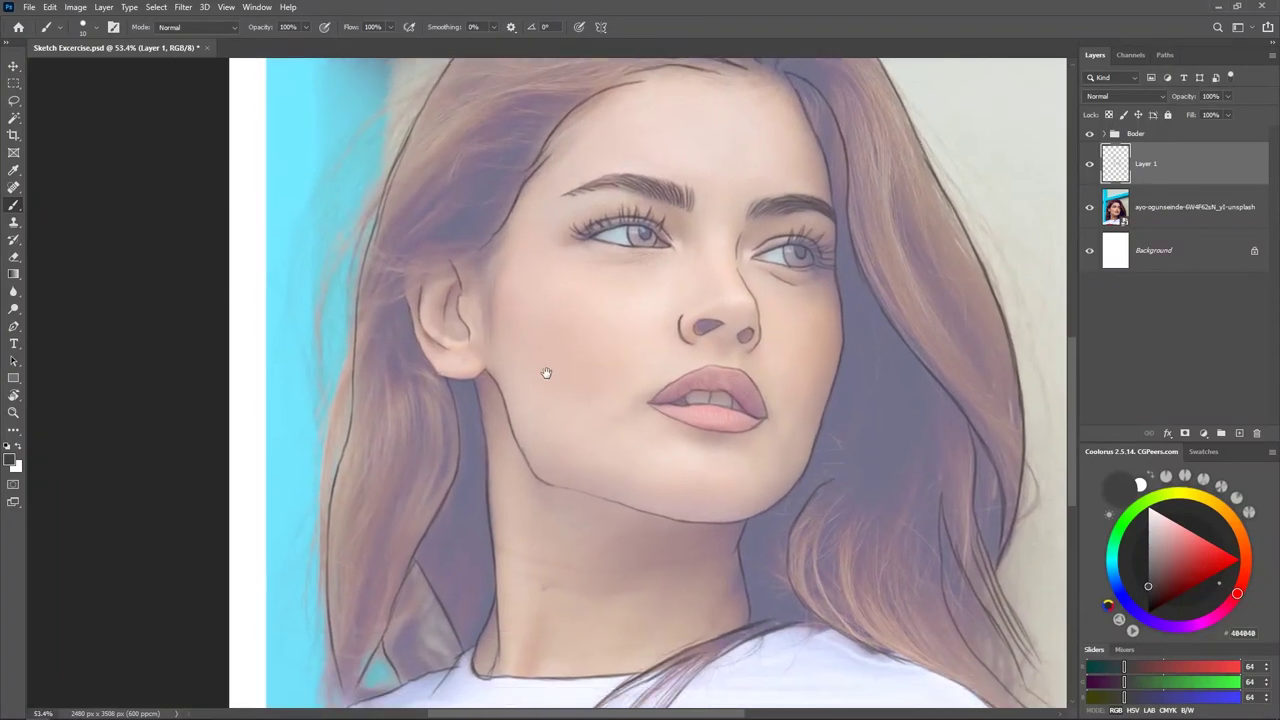
pyautogui.scroll(2, 520, 383)
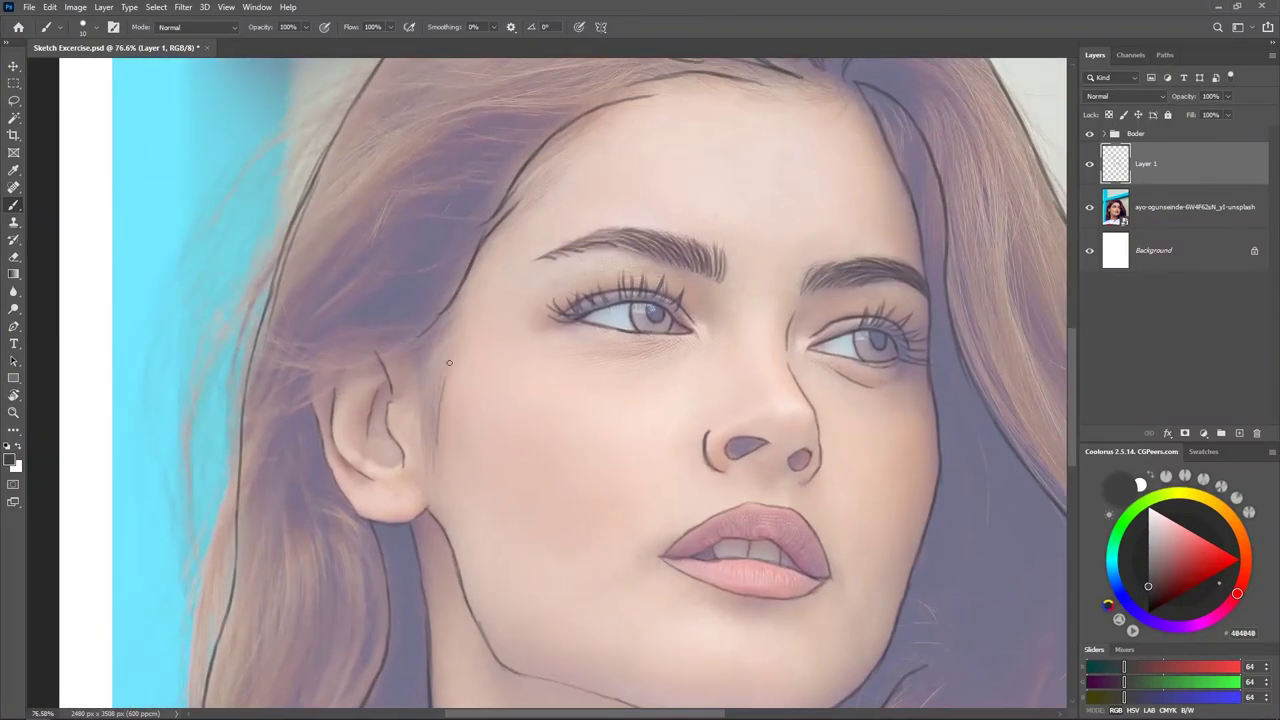
pyautogui.moveTo(435, 449); pyautogui.dragTo(438, 356)
pyautogui.moveTo(424, 440); pyautogui.dragTo(433, 342)
pyautogui.moveTo(435, 380); pyautogui.dragTo(456, 295)
pyautogui.moveTo(441, 324)
pyautogui.mouseDown()
pyautogui.moveTo(471, 263)
pyautogui.moveTo(541, 193)
pyautogui.mouseUp()
pyautogui.moveTo(509, 220)
pyautogui.mouseDown()
pyautogui.moveTo(543, 179)
pyautogui.moveTo(539, 268)
pyautogui.moveTo(522, 218)
pyautogui.moveTo(615, 157)
pyautogui.moveTo(798, 145)
pyautogui.mouseUp()
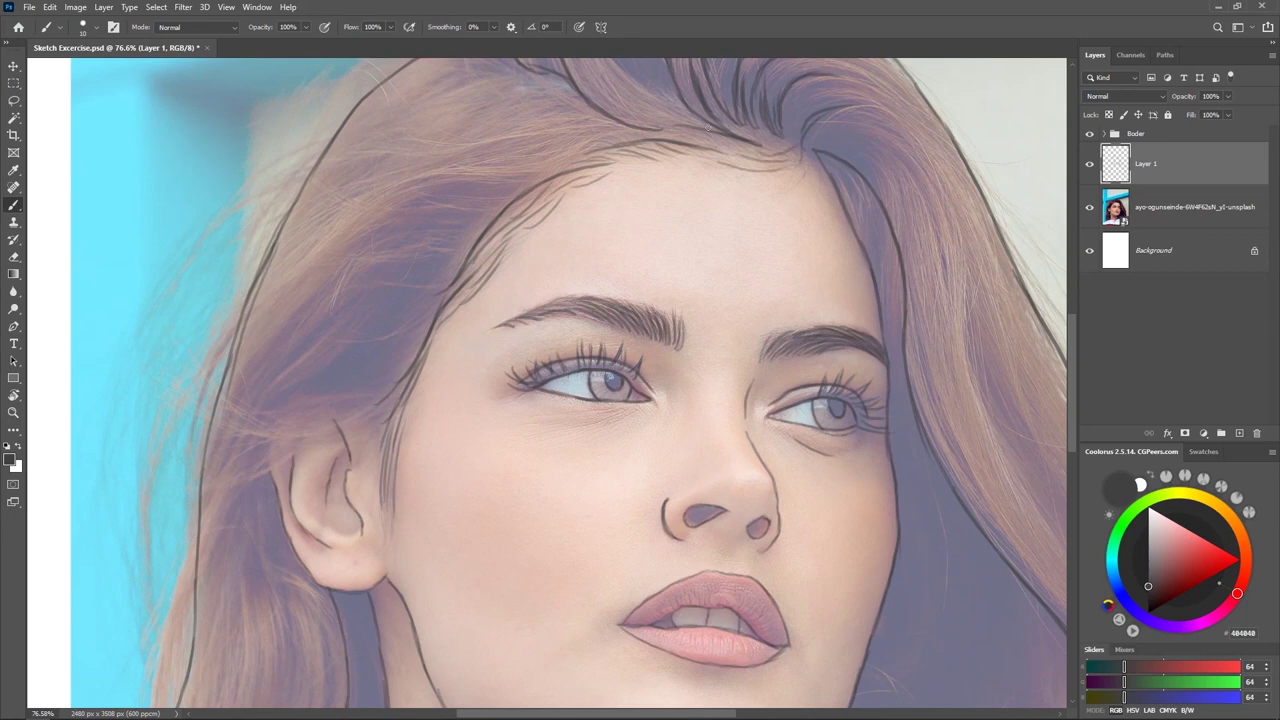
# Draw a strand line inside the swept-up hair and short strokes at the parting on the crown
pyautogui.hotkey('ctrl', '0')
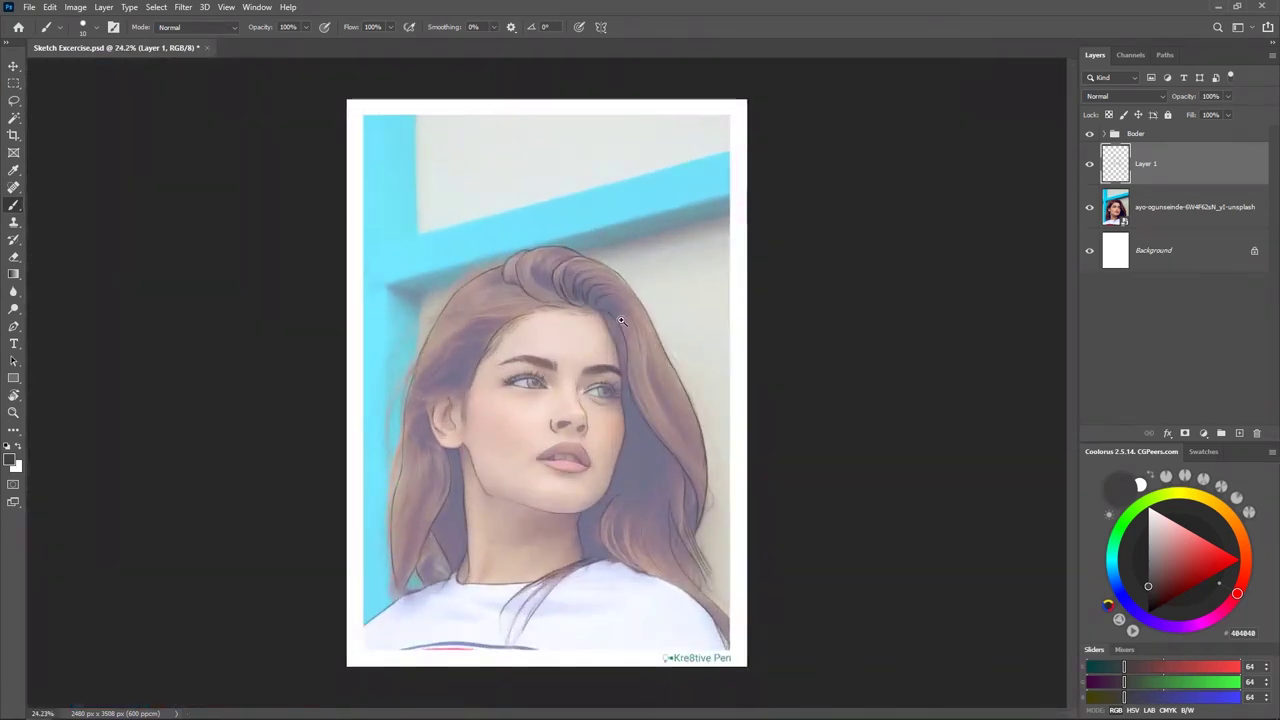
pyautogui.moveTo(561, 276); pyautogui.dragTo(670, 276)
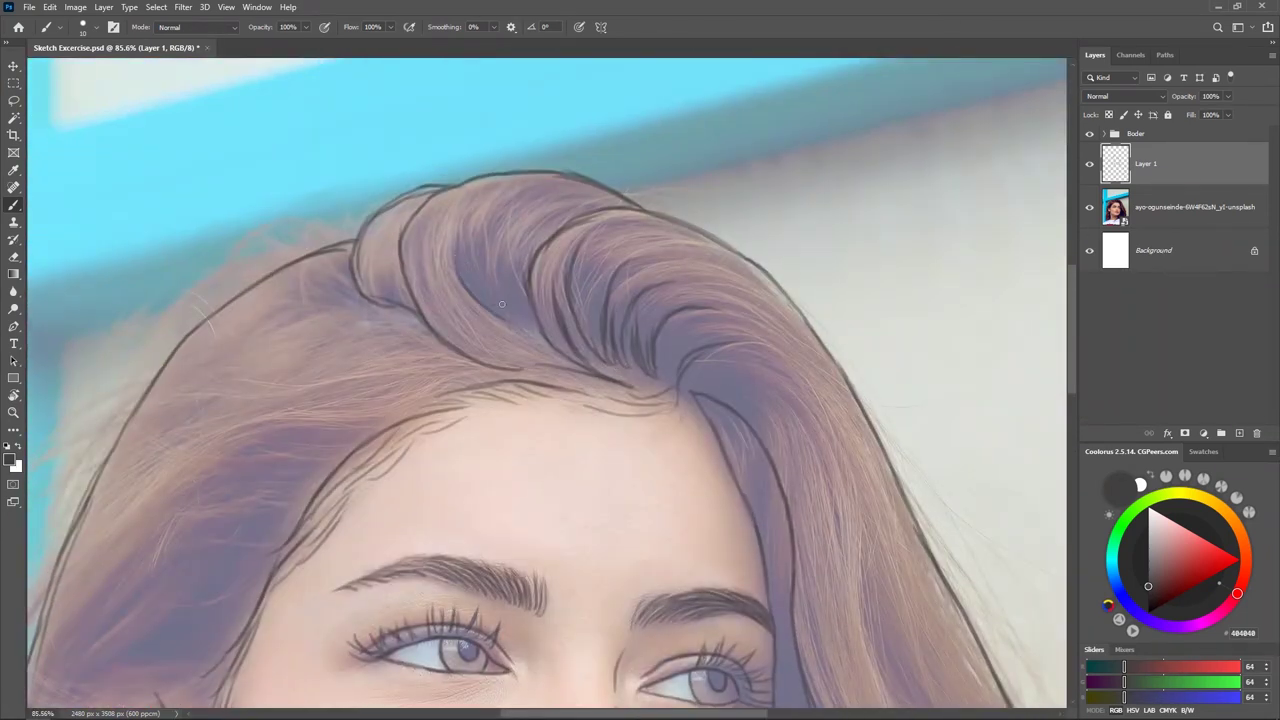
pyautogui.moveTo(456, 266)
pyautogui.mouseDown()
pyautogui.moveTo(455, 212)
pyautogui.moveTo(477, 187)
pyautogui.mouseUp()
pyautogui.scroll(-2, 628, 398)
pyautogui.moveTo(402, 322); pyautogui.dragTo(364, 315)
pyautogui.moveTo(400, 318)
pyautogui.mouseDown()
pyautogui.moveTo(366, 306)
pyautogui.moveTo(382, 299)
pyautogui.mouseUp()
pyautogui.moveTo(409, 310); pyautogui.dragTo(392, 291)
pyautogui.moveTo(442, 342)
pyautogui.mouseDown()
pyautogui.moveTo(400, 339)
pyautogui.moveTo(403, 327)
pyautogui.mouseUp()
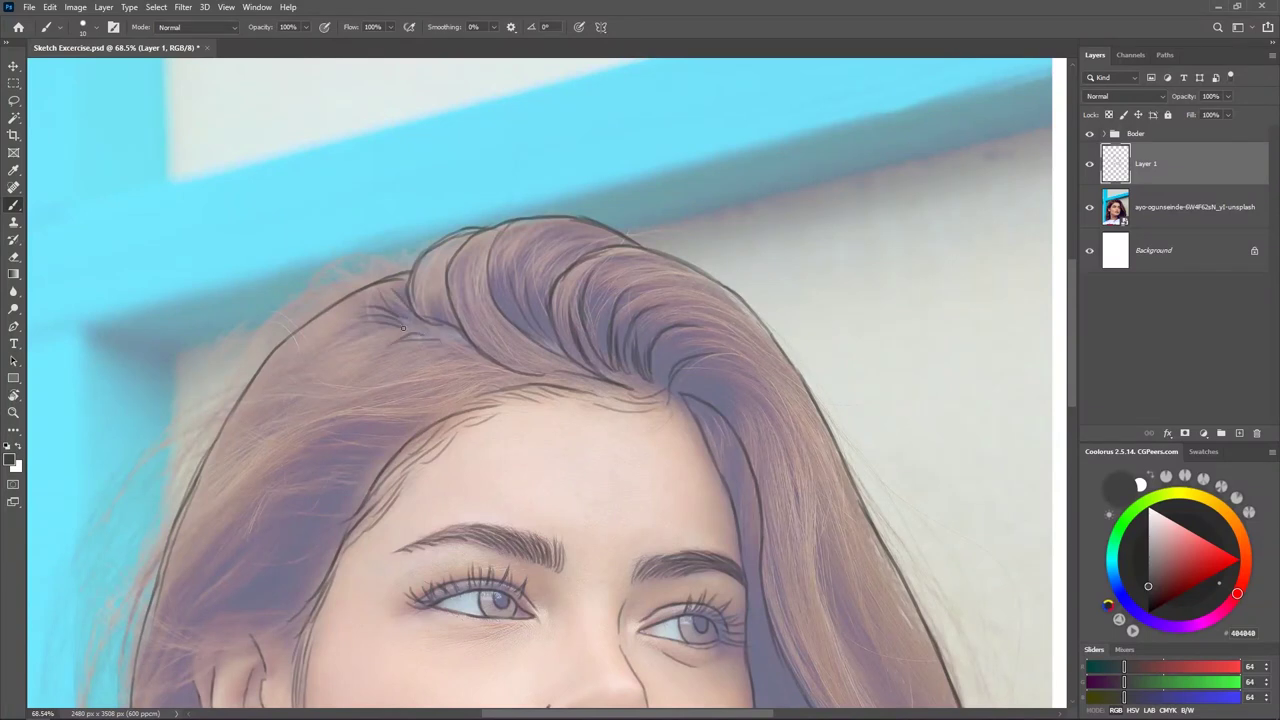
# Compare the whole sketch with the photo layer hidden and shown to check the added hair strokes
pyautogui.hotkey('ctrl', '0')
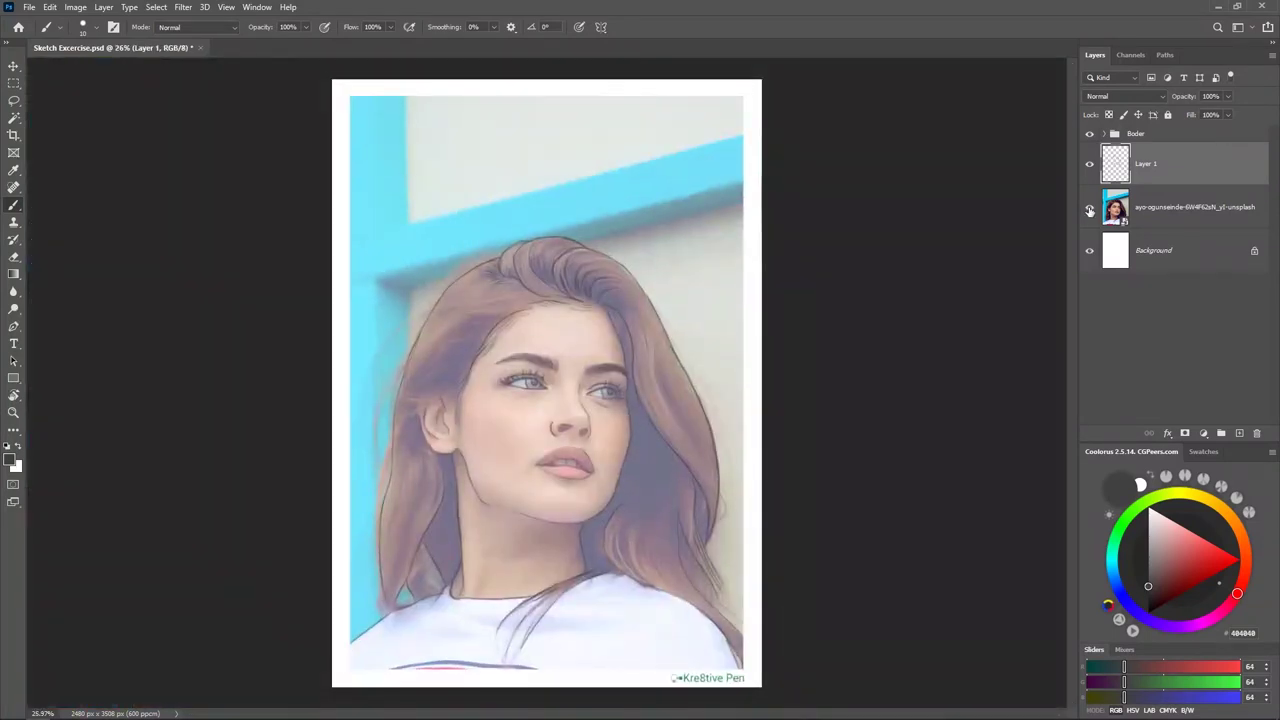
pyautogui.click(1089, 207)
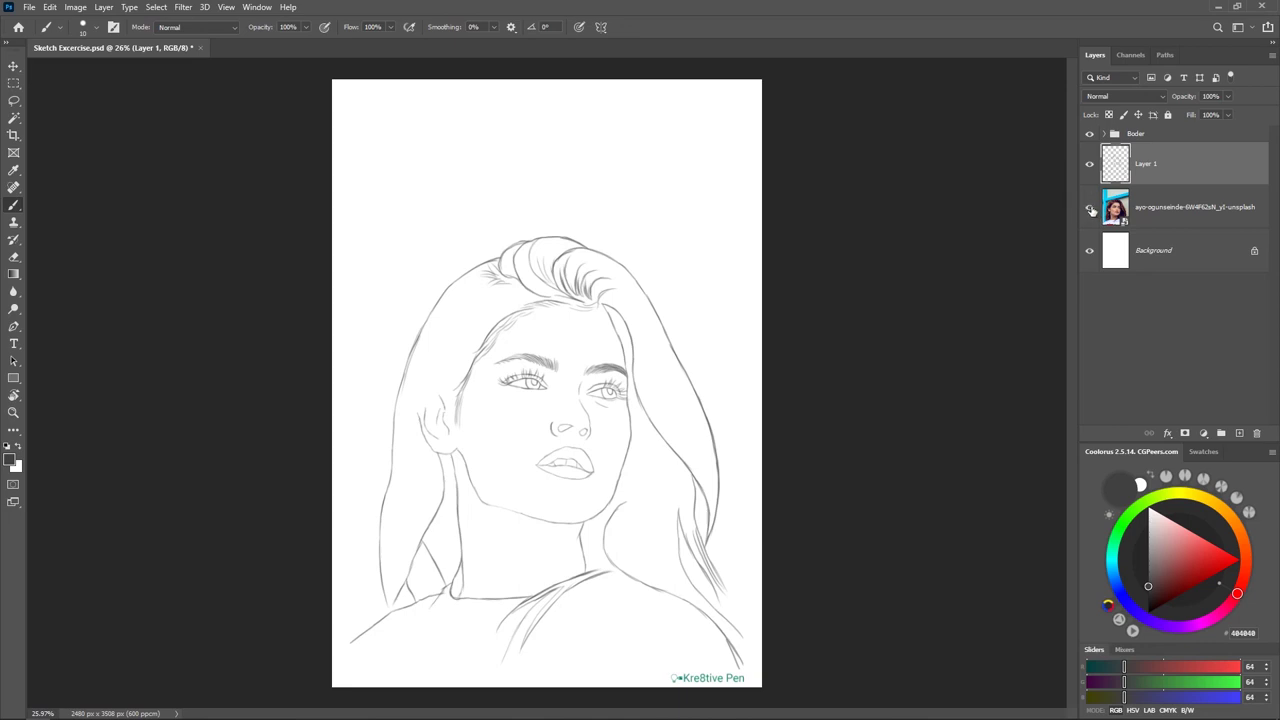
pyautogui.click(1091, 208)
pyautogui.click(1091, 208)
pyautogui.click(1089, 207)
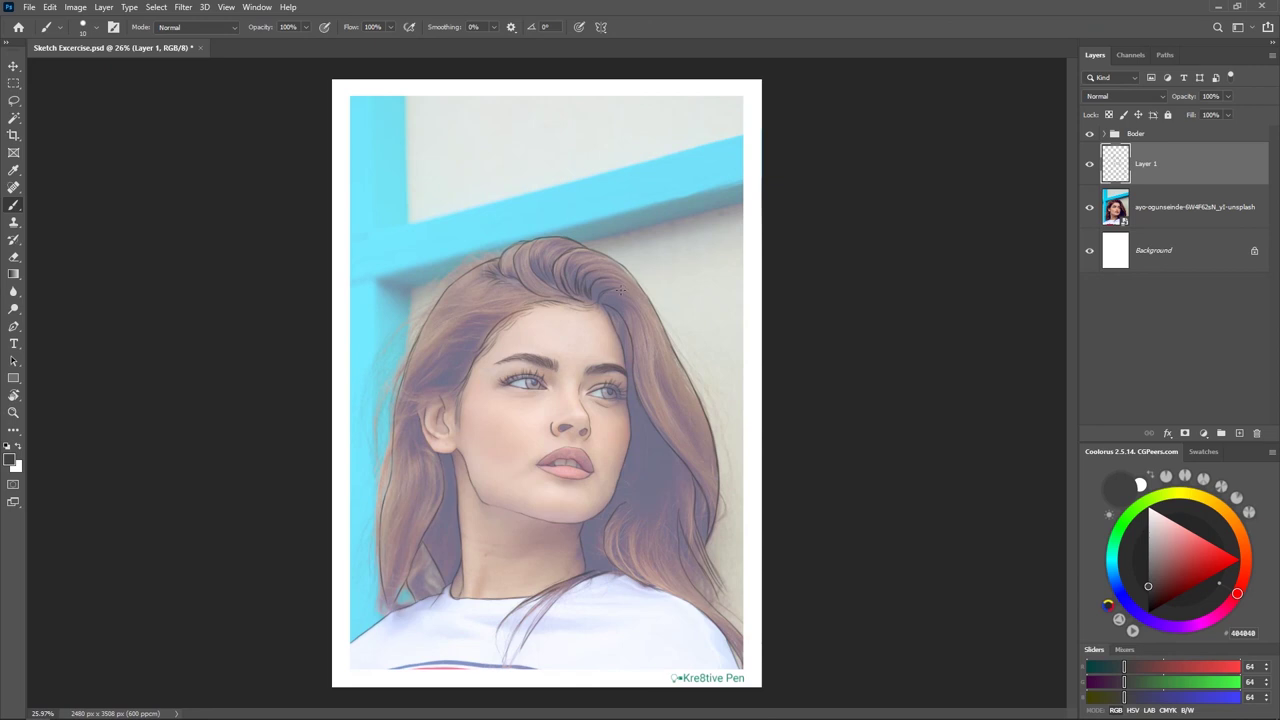
# Examine the traced hair, face, neck and shirt lines up close over the photo for missing details
pyautogui.scroll(3, 614, 380)
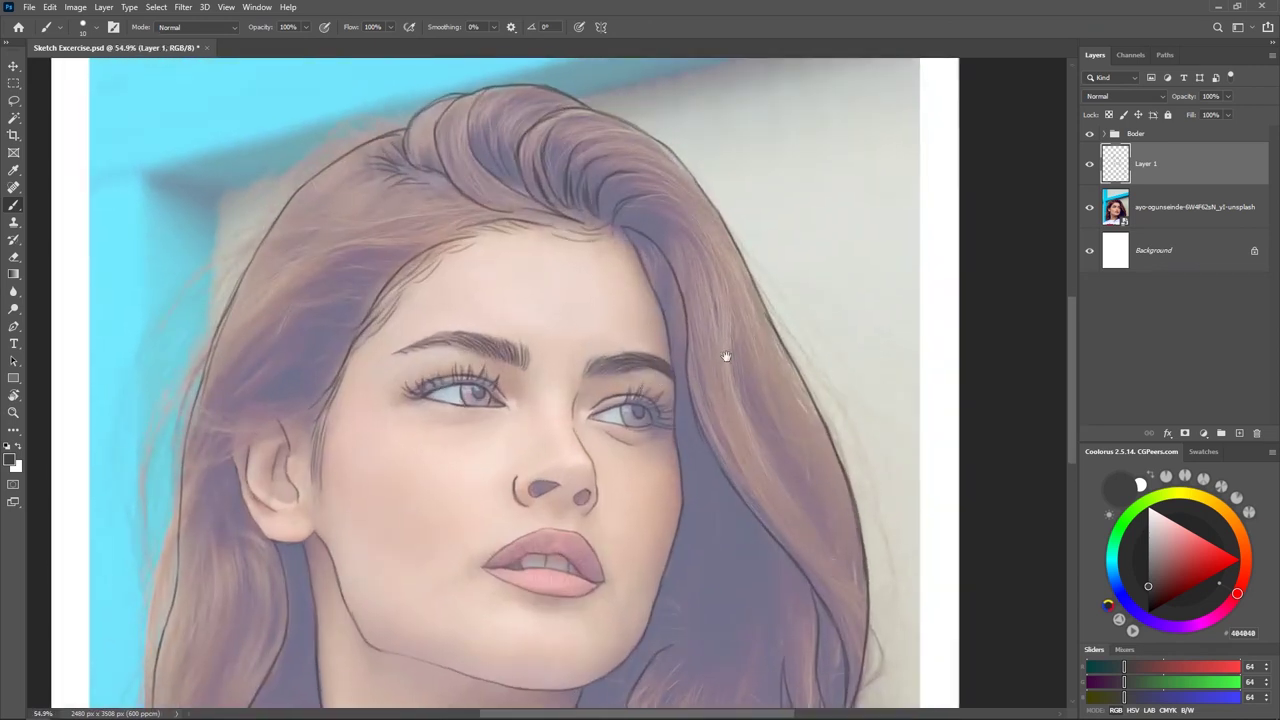
pyautogui.moveTo(726, 356); pyautogui.dragTo(669, 340)
pyautogui.moveTo(724, 510); pyautogui.dragTo(686, 406)
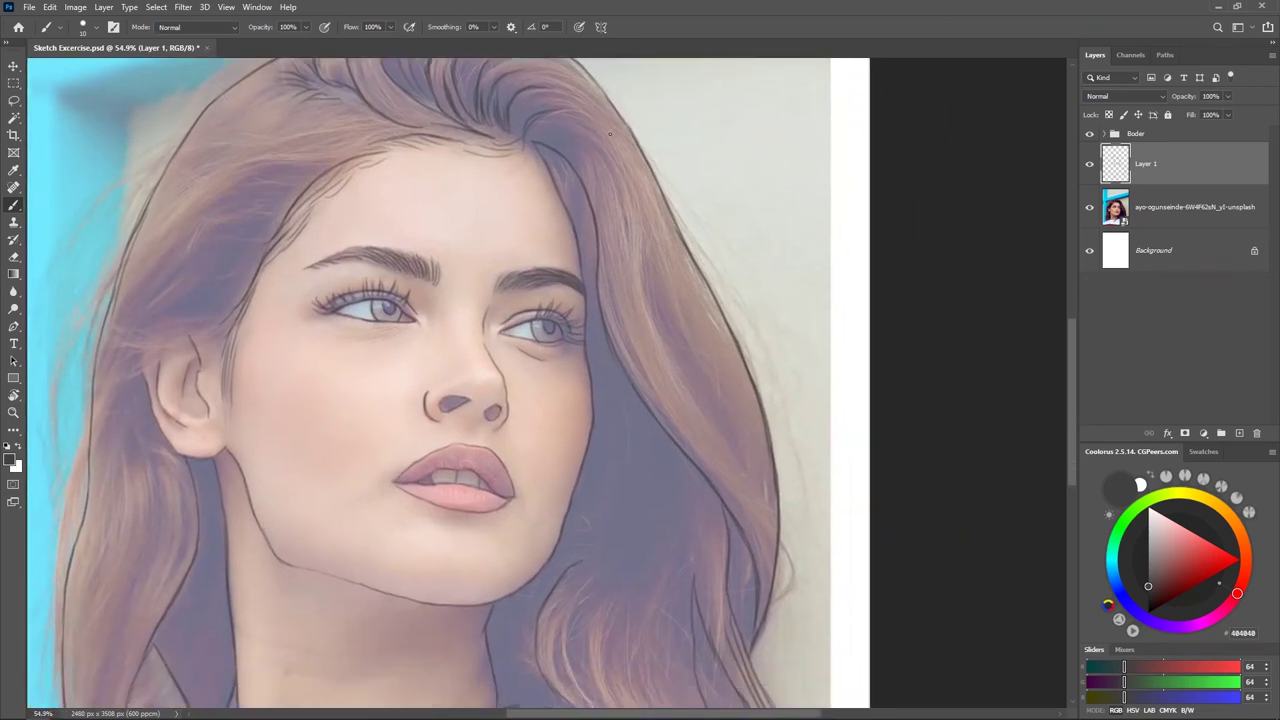
pyautogui.moveTo(568, 252); pyautogui.dragTo(678, 147)
pyautogui.moveTo(756, 329); pyautogui.dragTo(706, 249)
pyautogui.moveTo(562, 448); pyautogui.dragTo(601, 269)
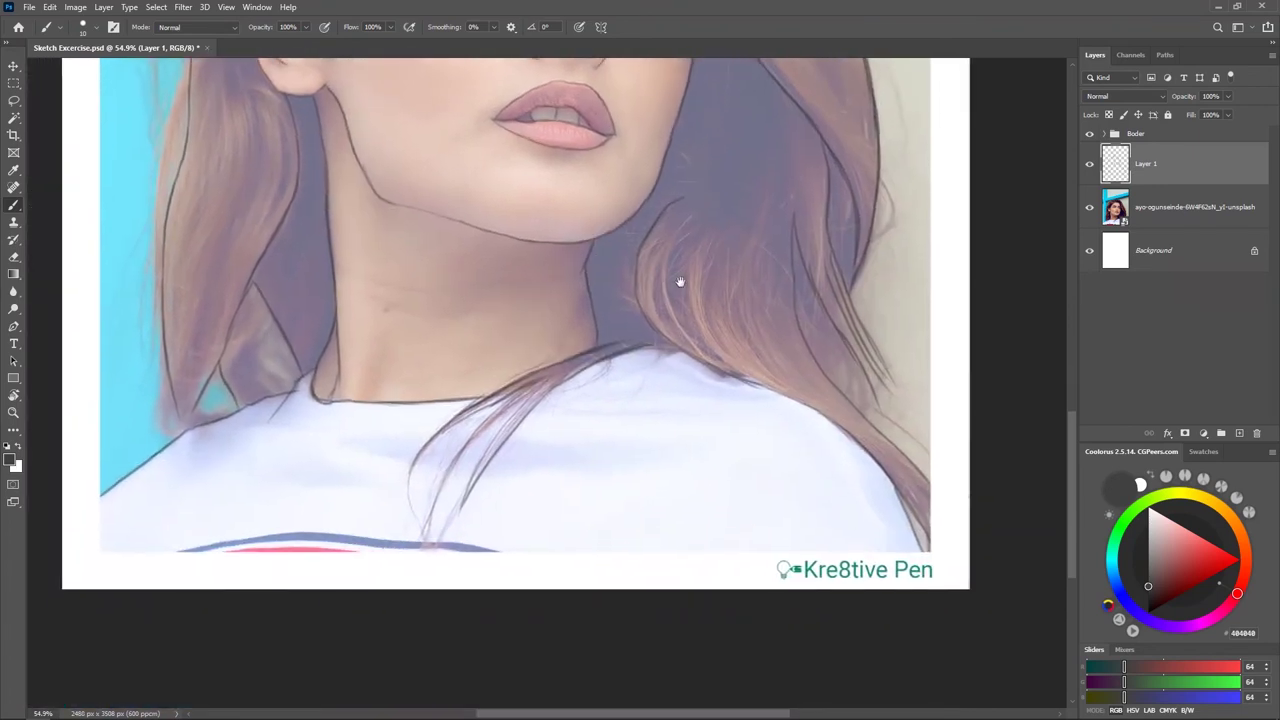
pyautogui.scroll(3, 620, 331)
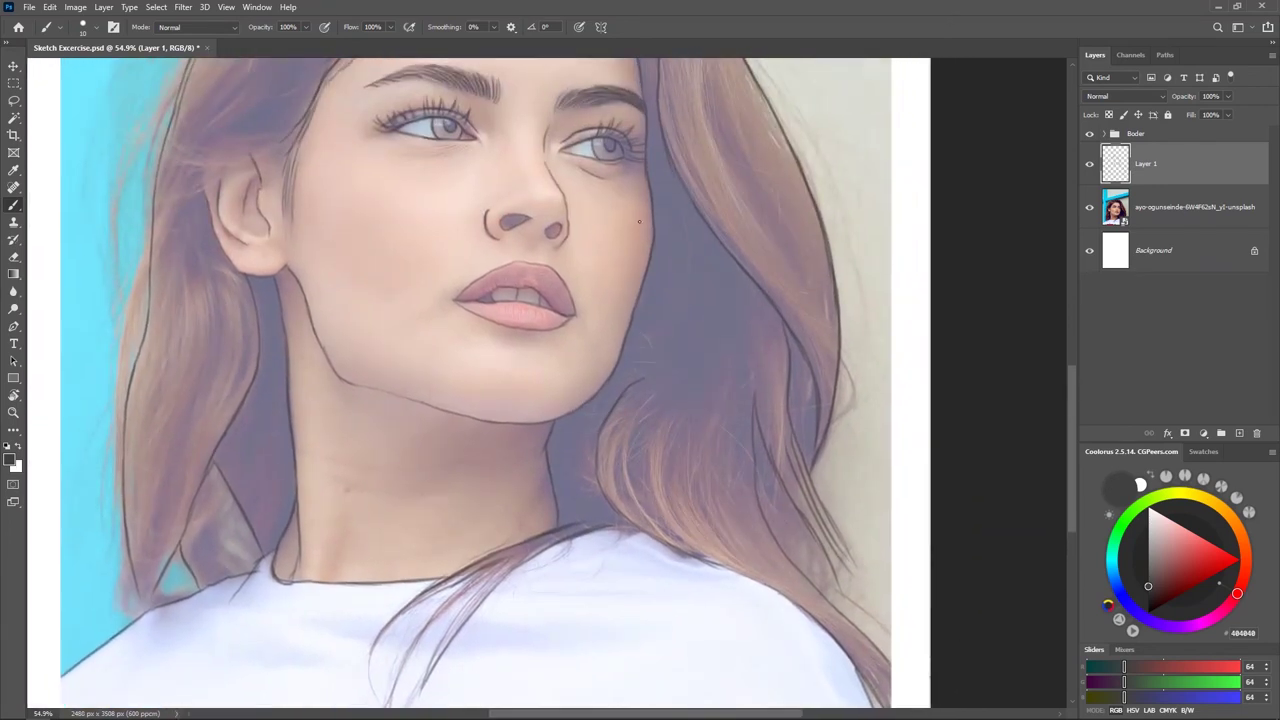
pyautogui.moveTo(780, 346); pyautogui.dragTo(790, 289)
pyautogui.moveTo(746, 229); pyautogui.dragTo(685, 356)
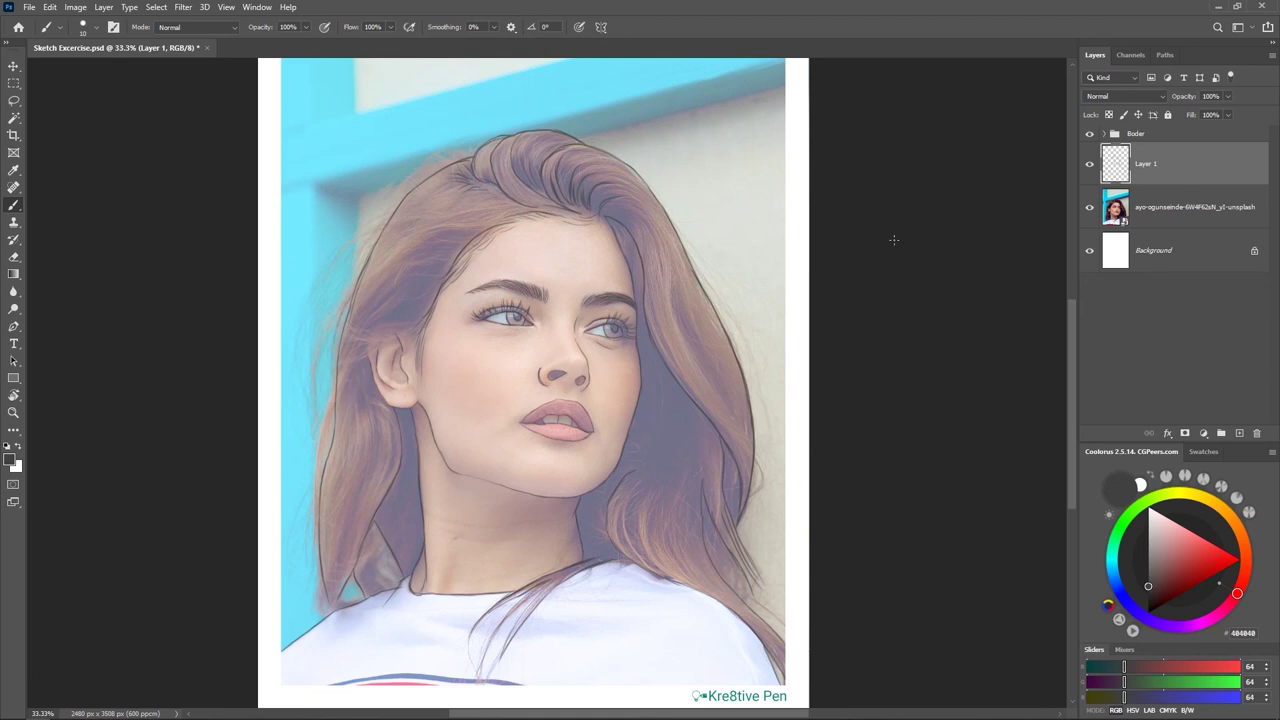
# Toggle the photo layer's visibility to compare the line sketch with the portrait, leaving the photo hidden
pyautogui.click(1090, 208)
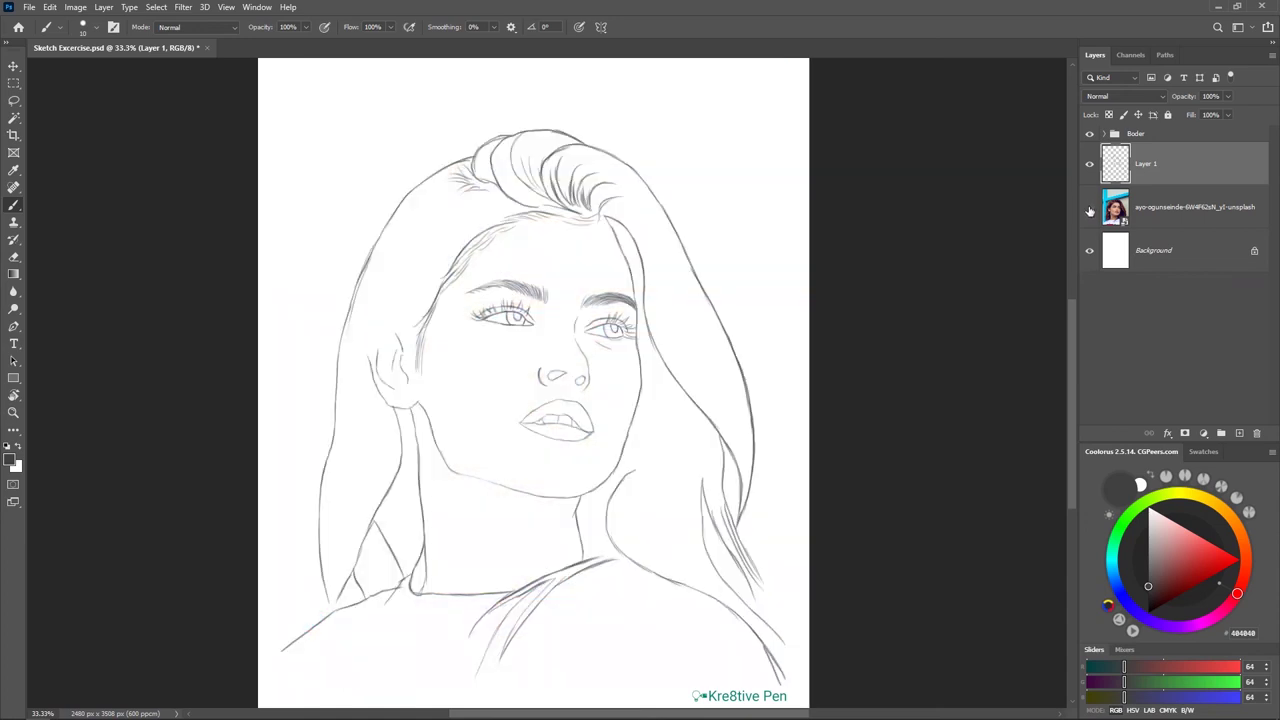
pyautogui.click(1090, 208)
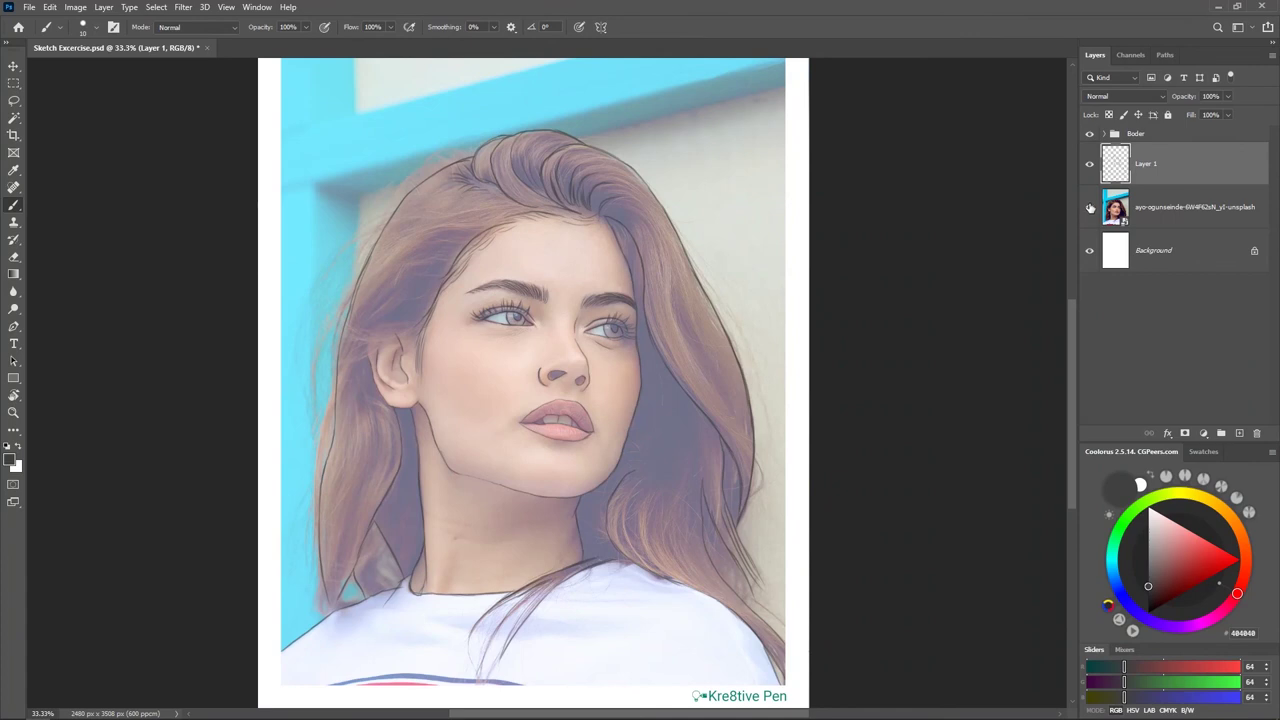
pyautogui.click(1090, 208)
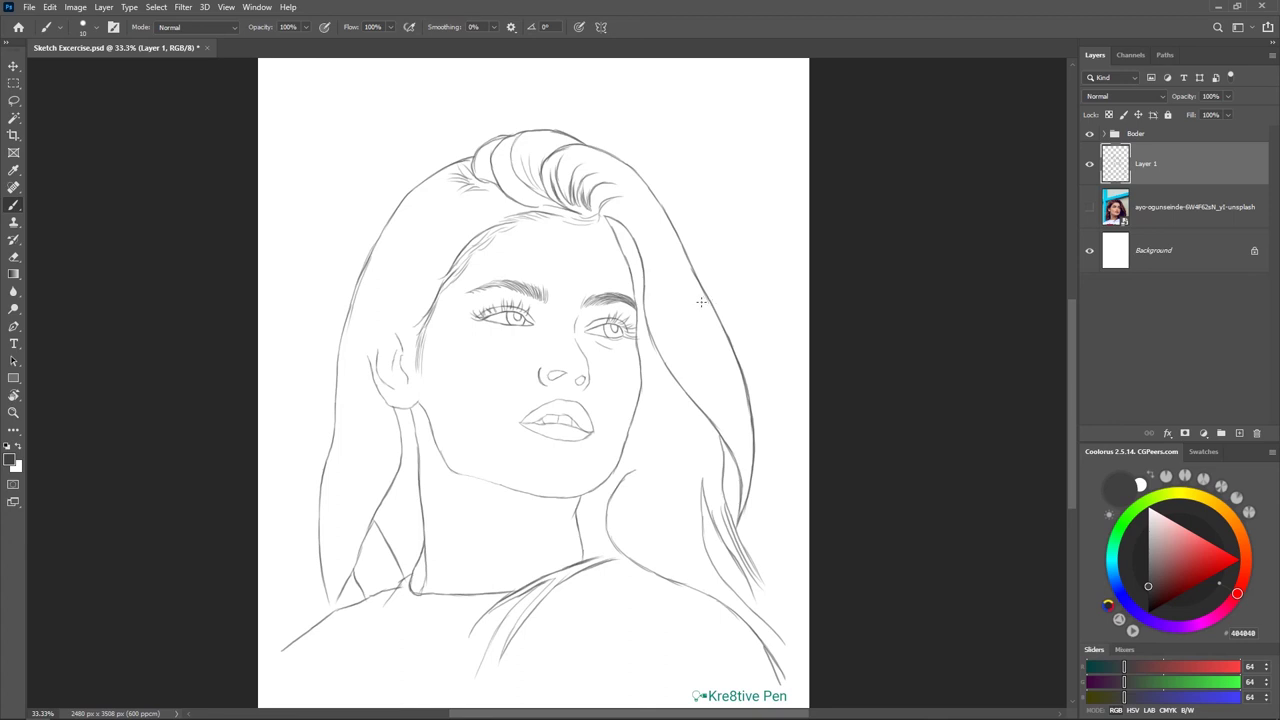
pyautogui.click(1089, 209)
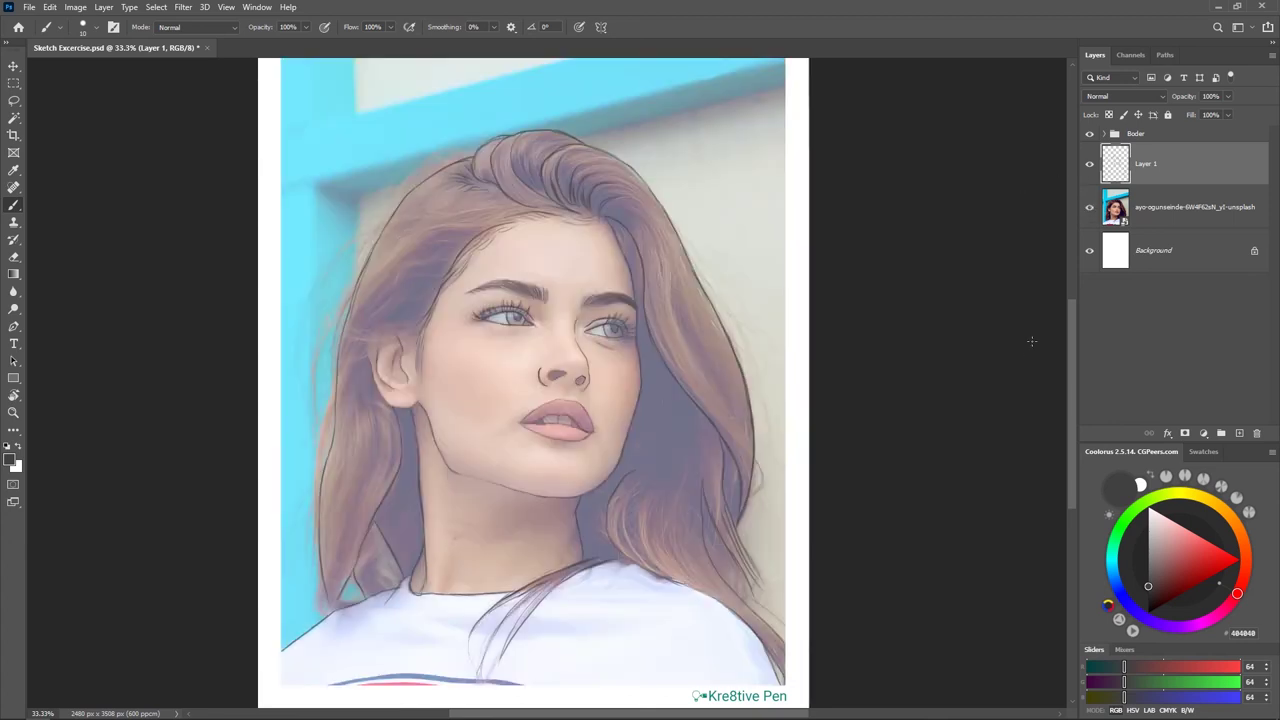
pyautogui.click(1089, 210)
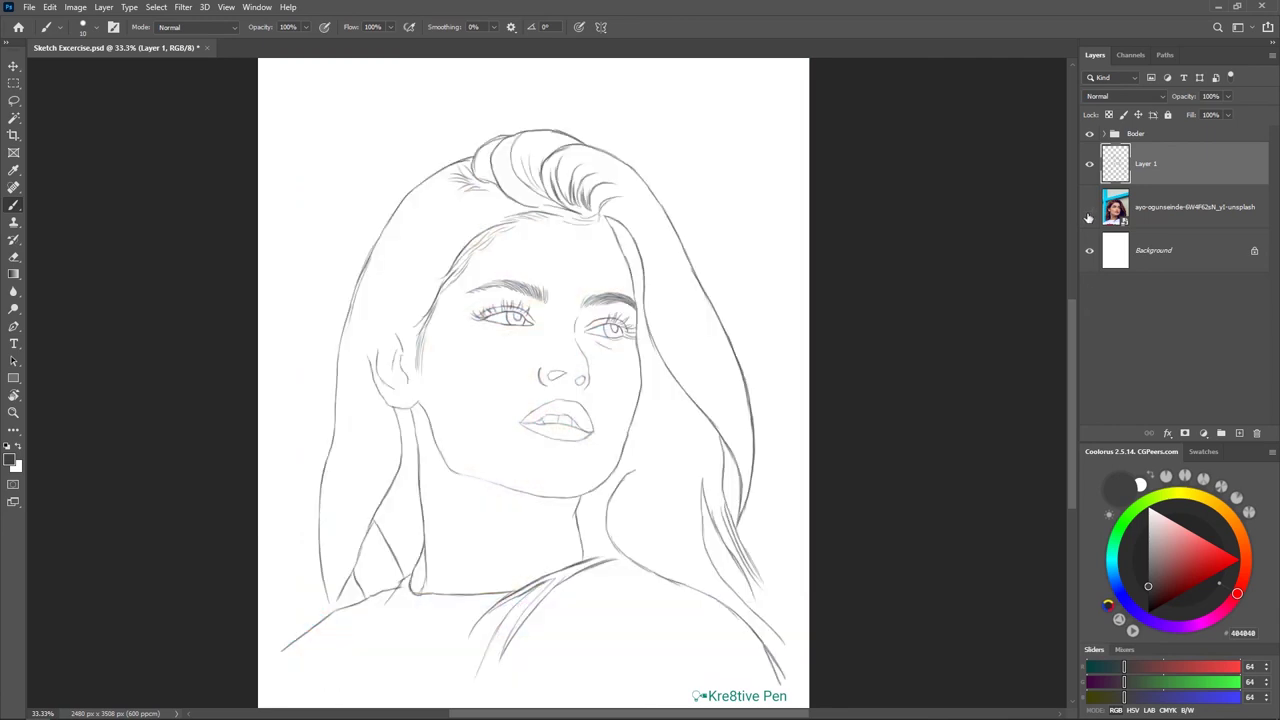